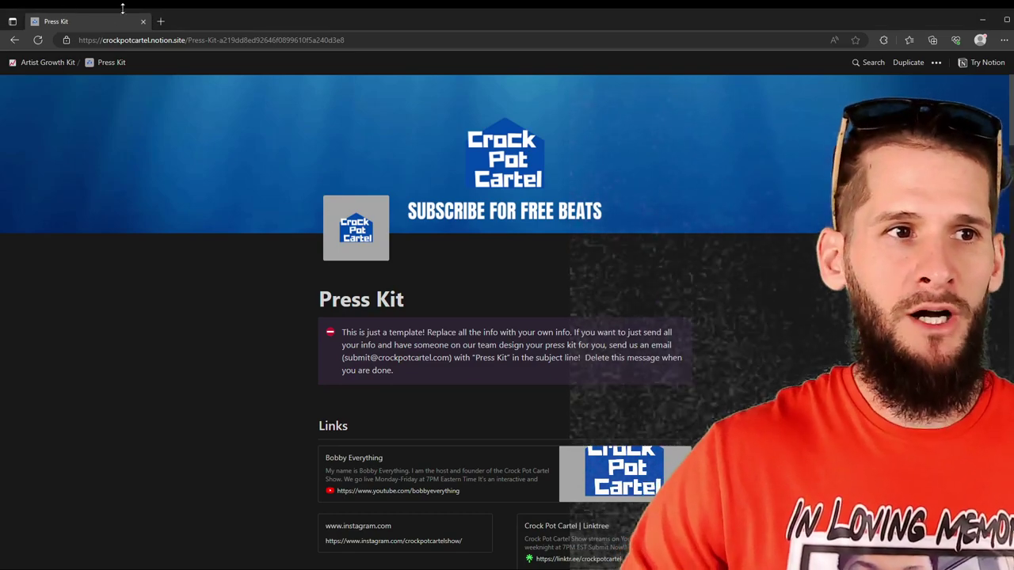
Step: Open the parent Artist Growth Kit page and duplicate it into the Crock Pot Cartel Notion workspace
click(49, 63)
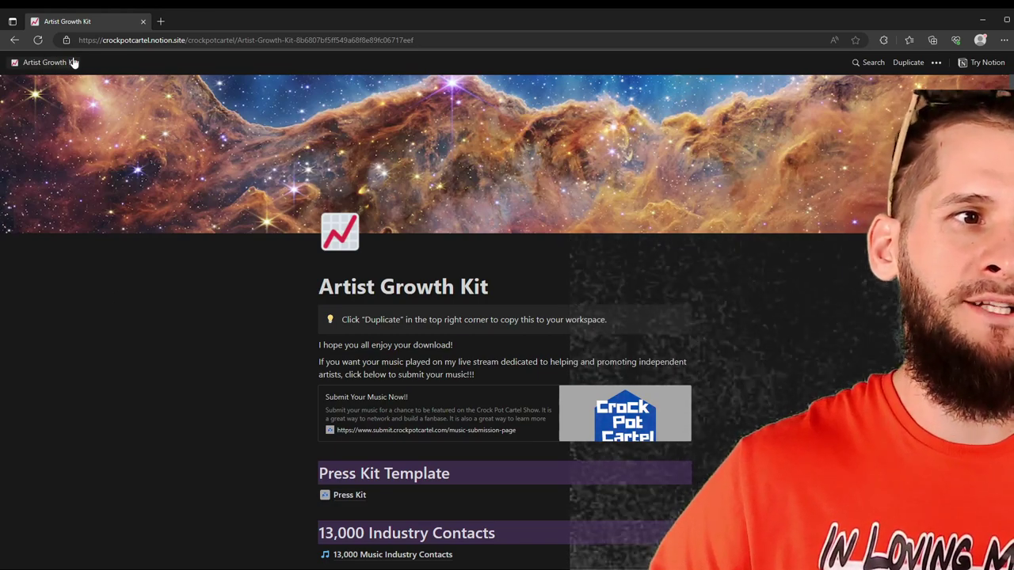
click(908, 63)
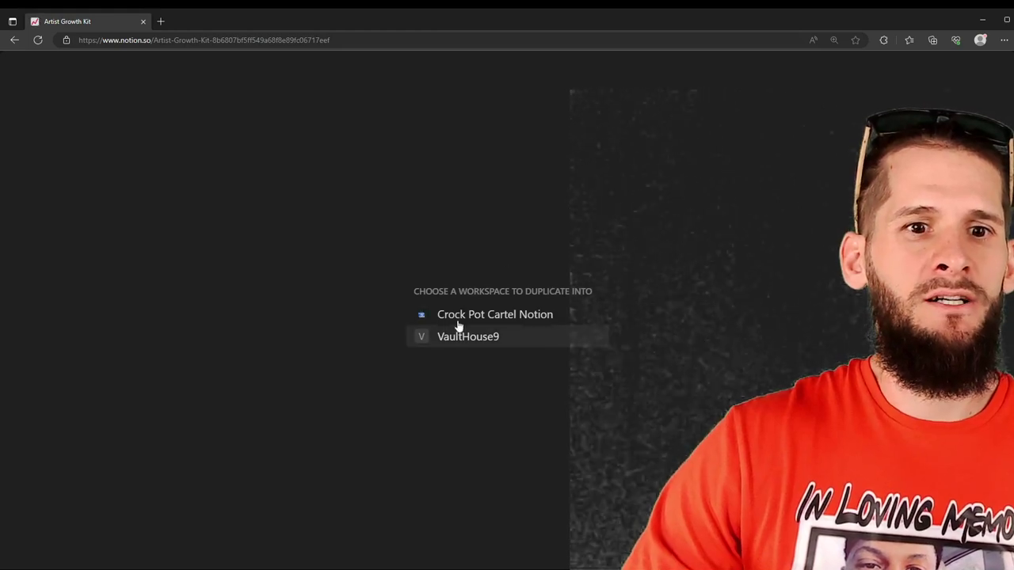
click(463, 319)
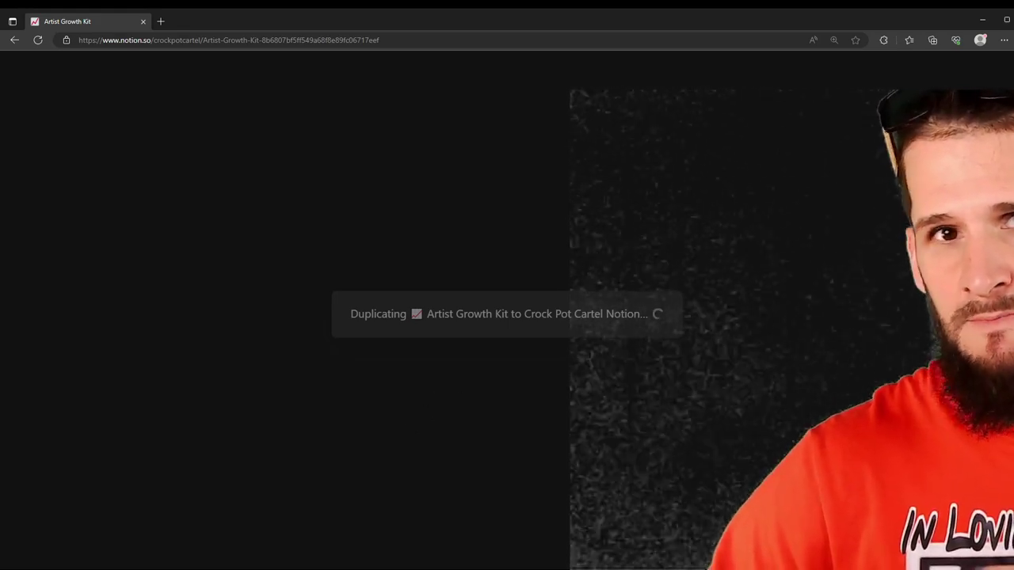
Step: Open a new browser tab and try to load instagrasm.com/crockpotcartelshow
click(159, 23)
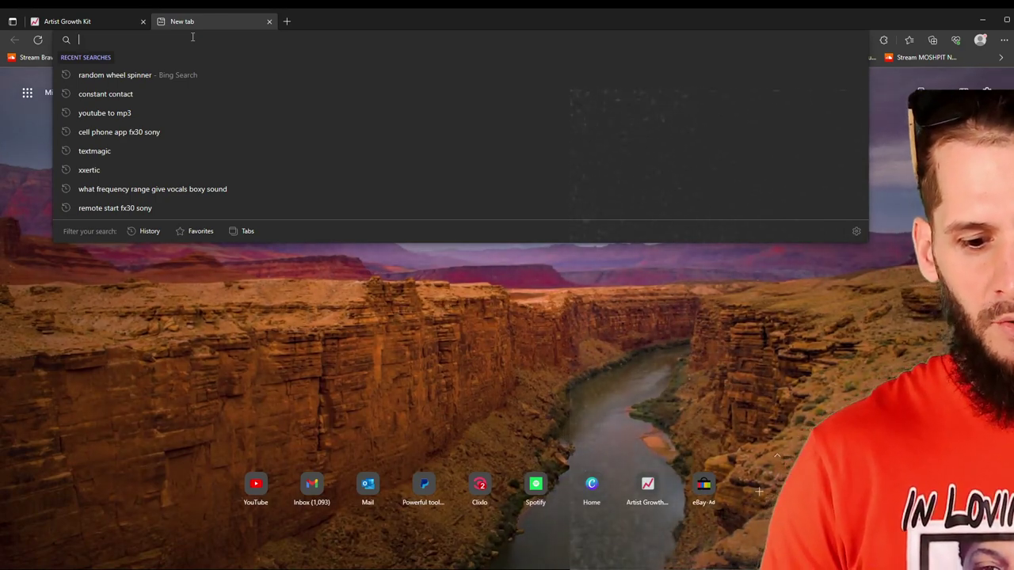
text(instag)
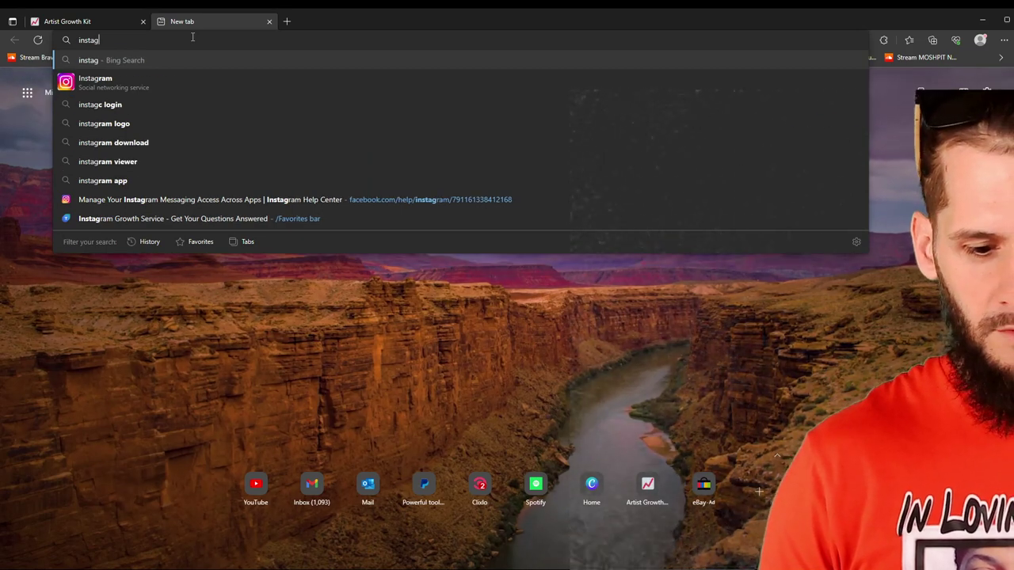
text(rasm.com)
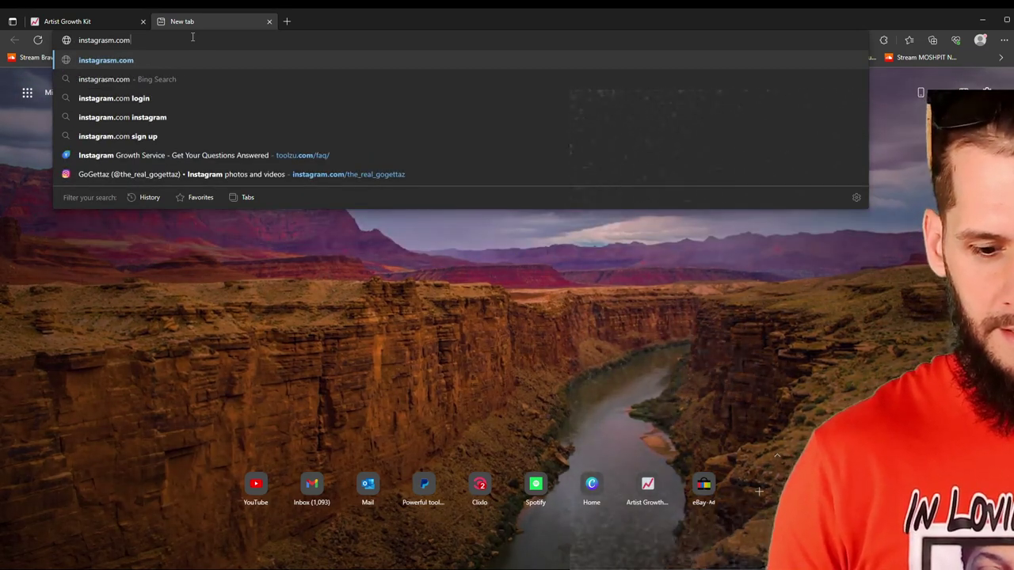
text(/crockpotcartel)
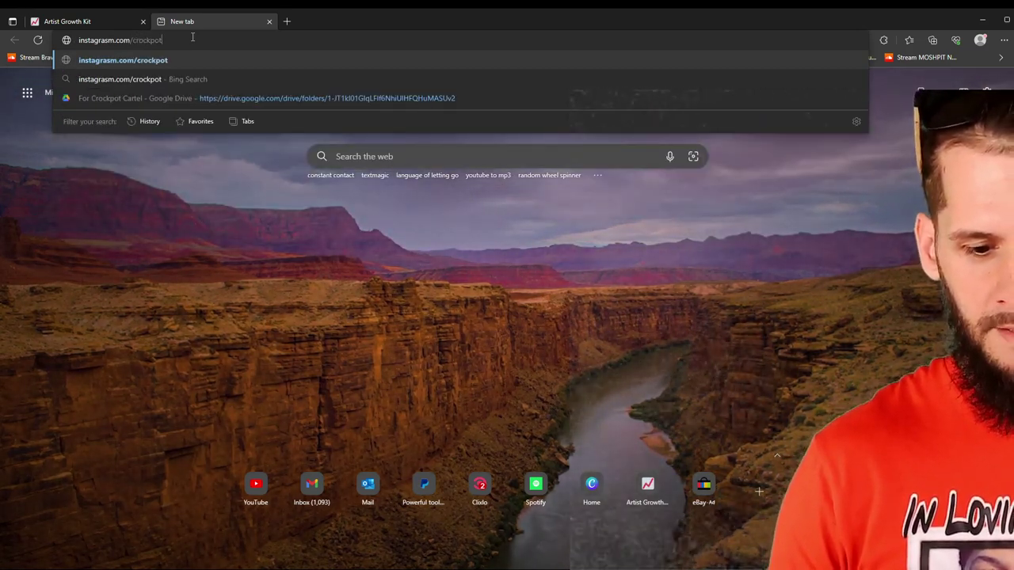
text(show)
key(Return)
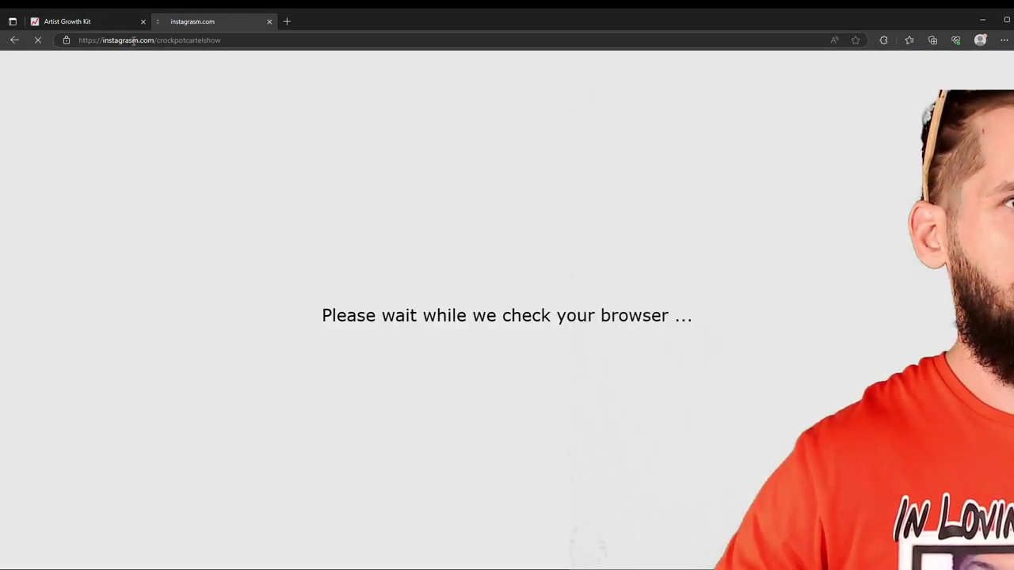
Step: Replace the misspelled web address with instagram.com/crockpotcartelshow and load that profile
click(133, 41)
key(BackSpace)
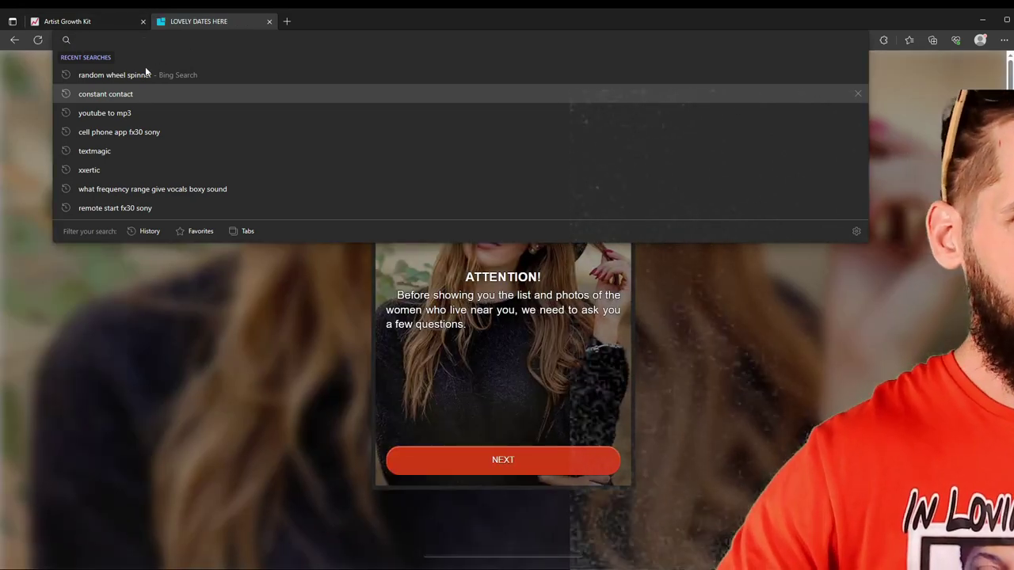
text(io)
key(BackSpace)
key(BackSpace)
text(instagram.com/cr)
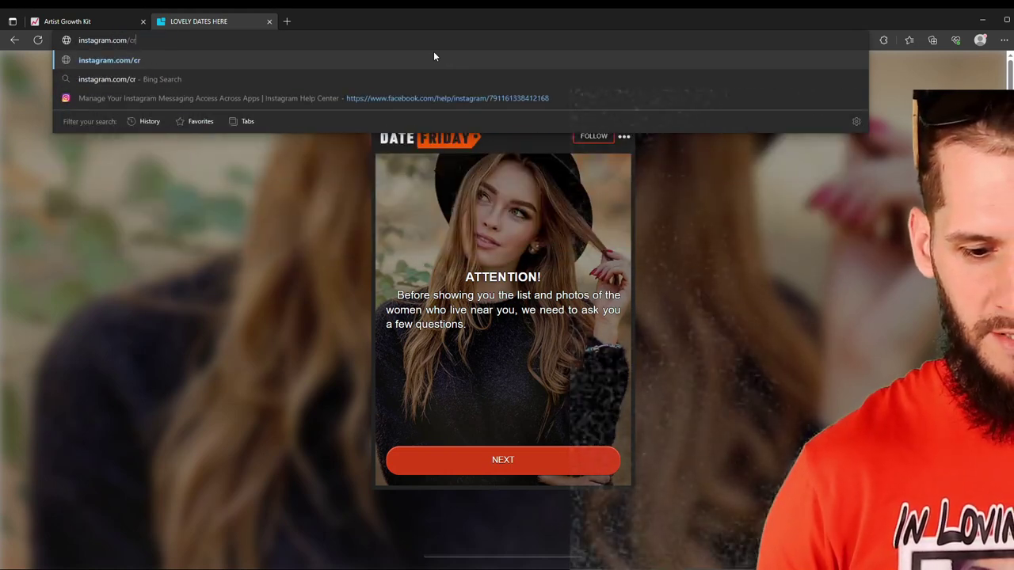
text(ockpo)
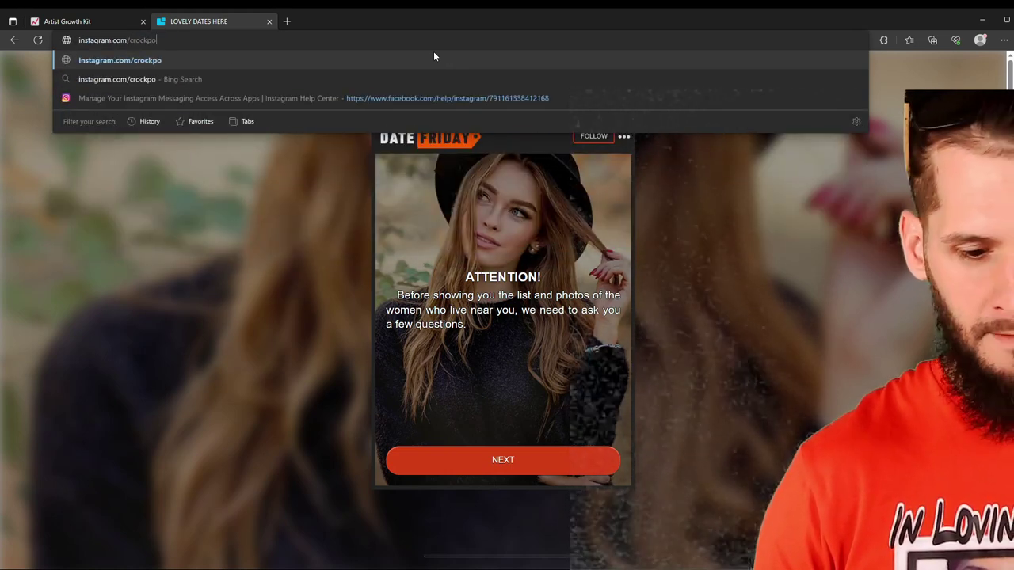
text(tcartelsshow)
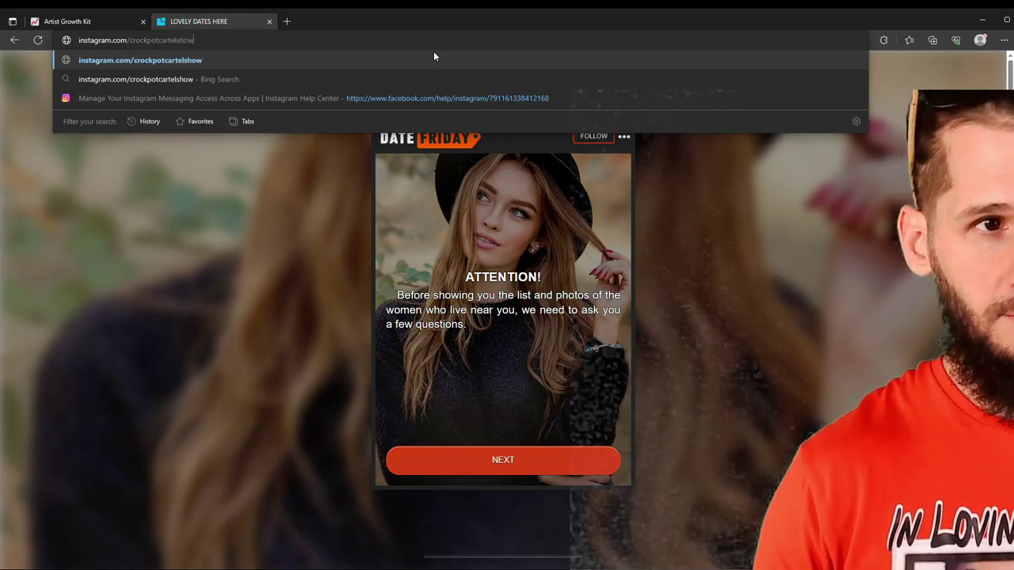
key(Return)
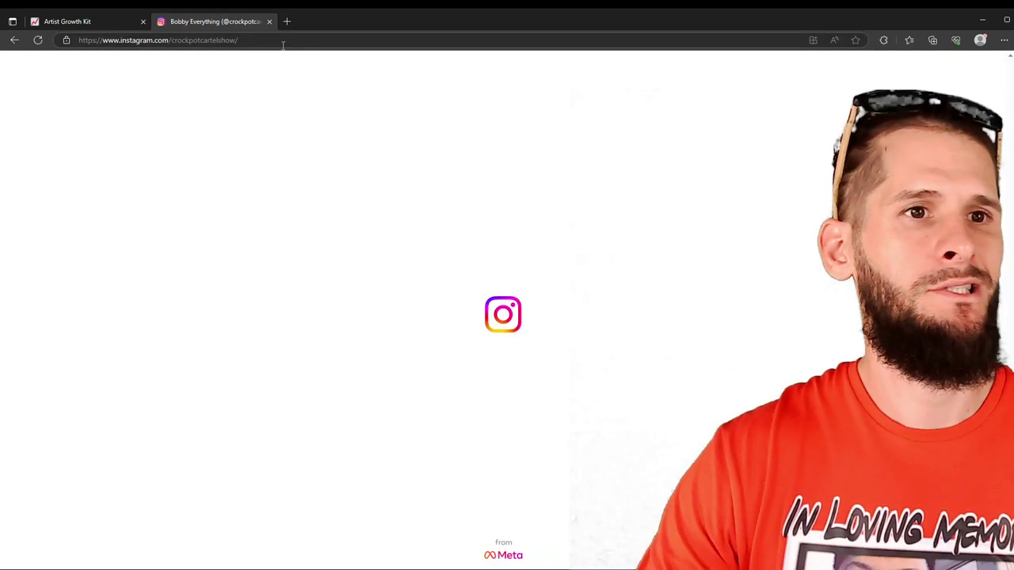
Step: Select the Instagram profile's full address, check the duplication progress of the Artist Growth Kit, and return to the profile
click(158, 39)
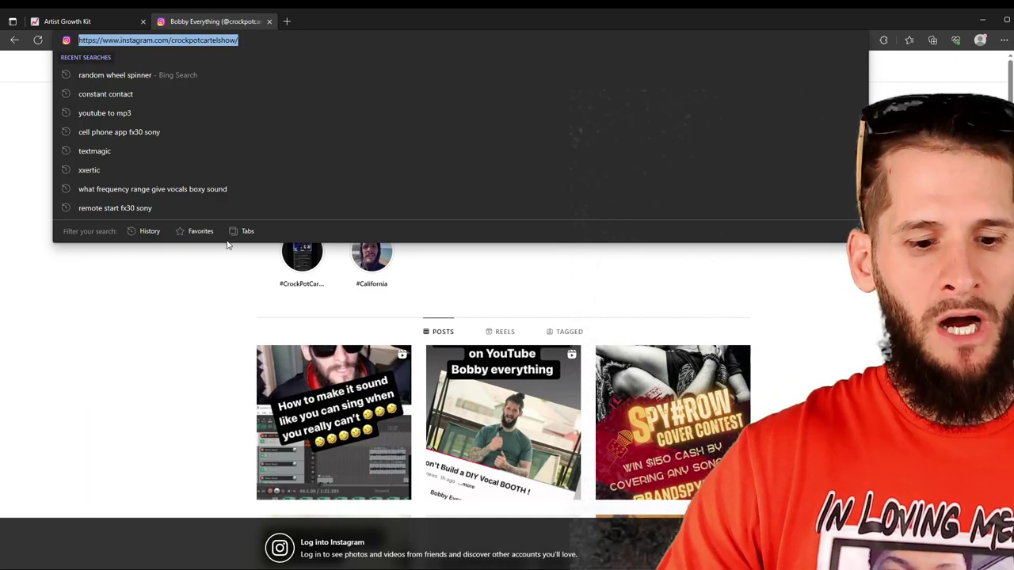
click(82, 22)
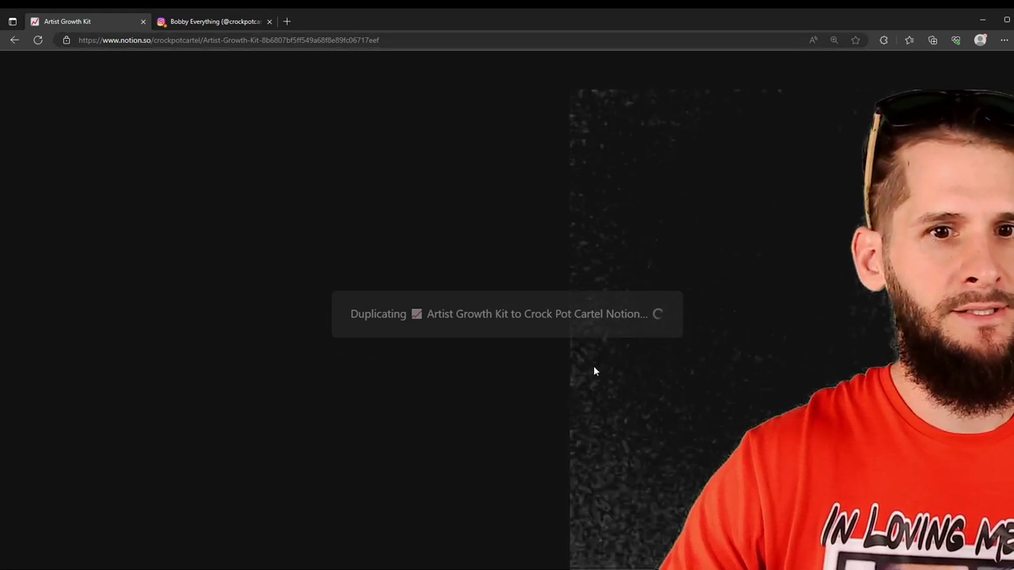
click(202, 23)
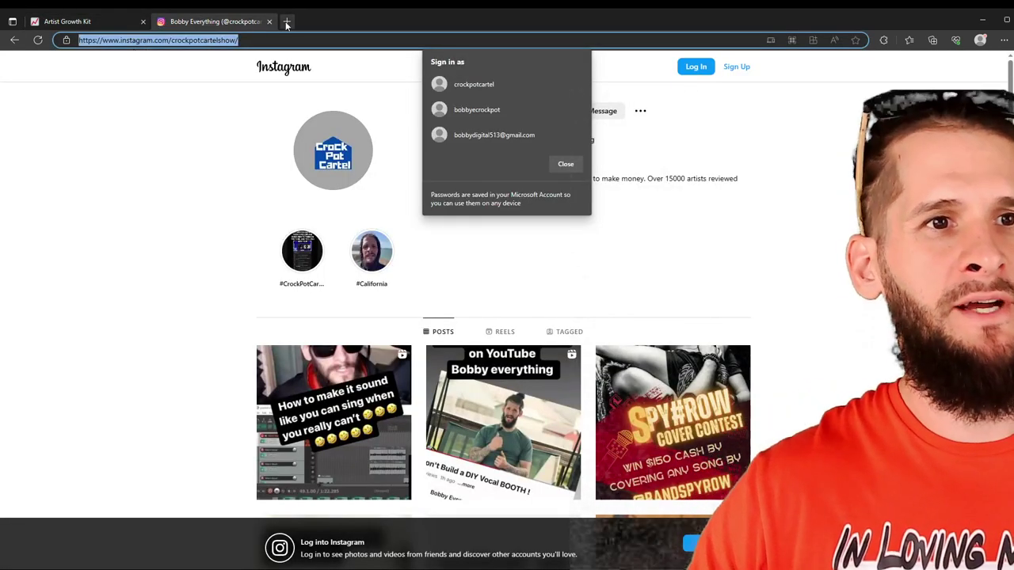
Step: Load the Facebook page facebook.com/crockpotcartel in a new browser tab
click(287, 23)
text(facebook.)
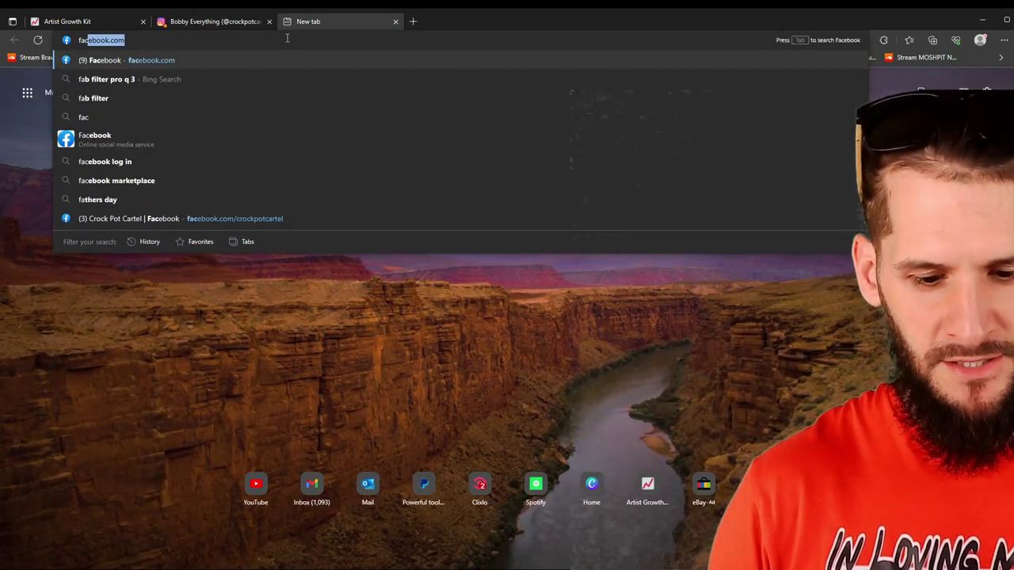
text(com/croc)
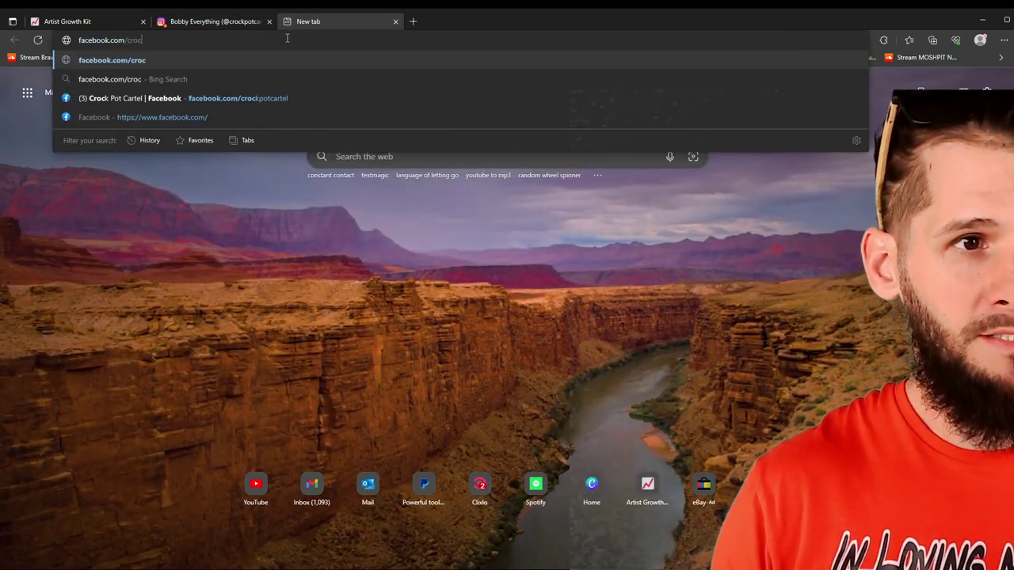
click(294, 99)
Step: Load the Linktree page linktr.ee/crockpotcartel in another new browser tab
click(413, 21)
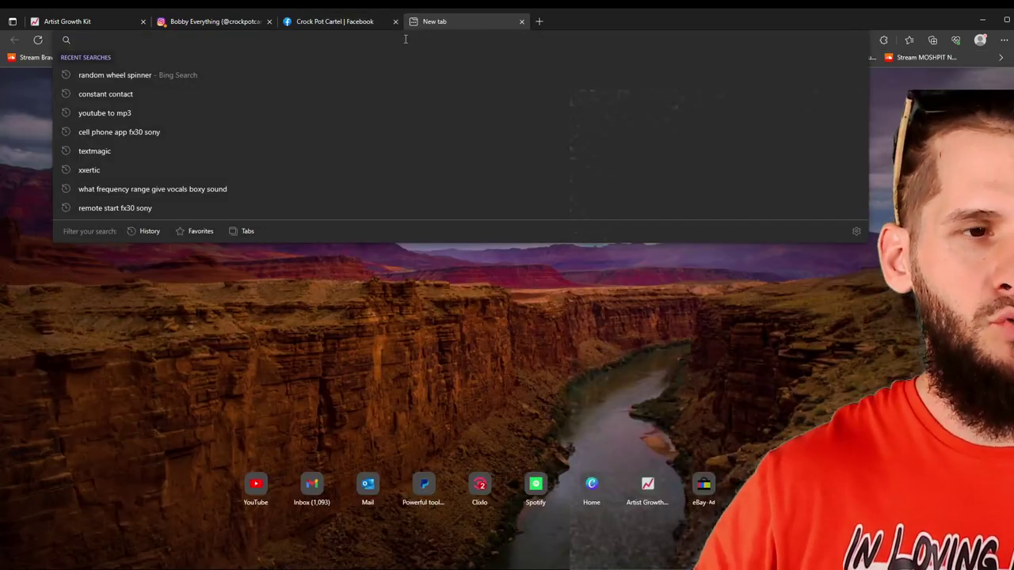
text(li)
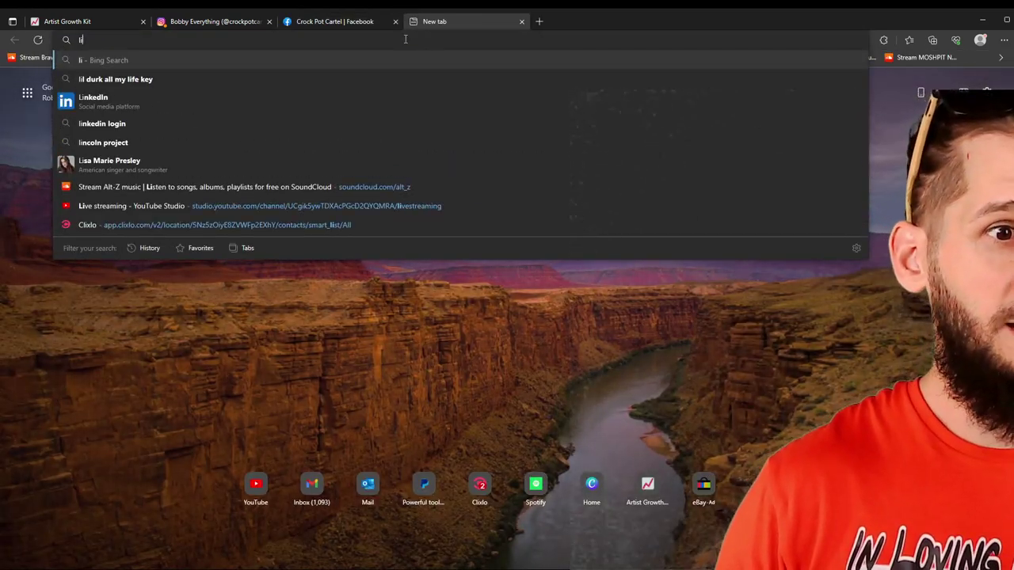
text(n)
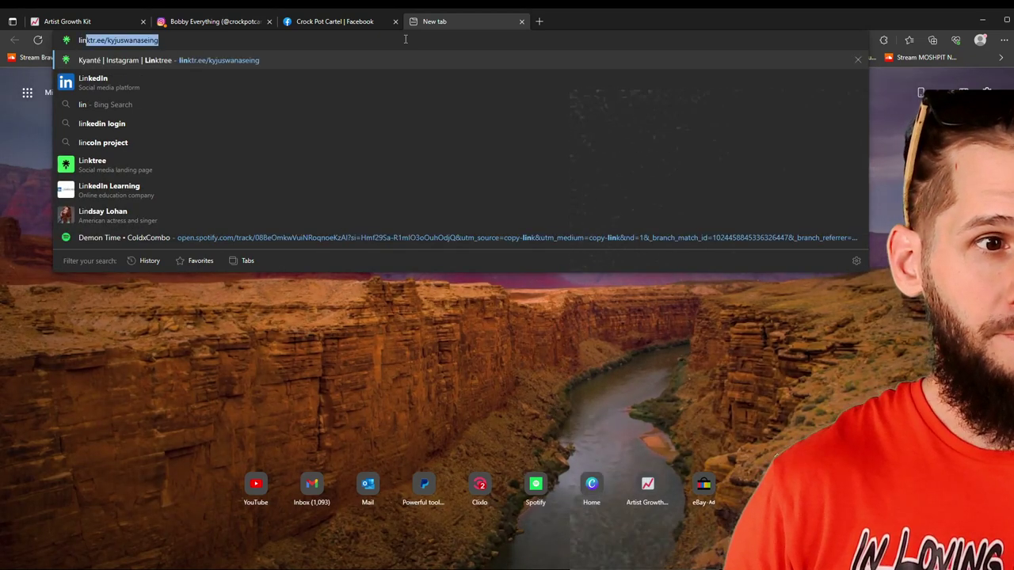
text(k)
key(Right)
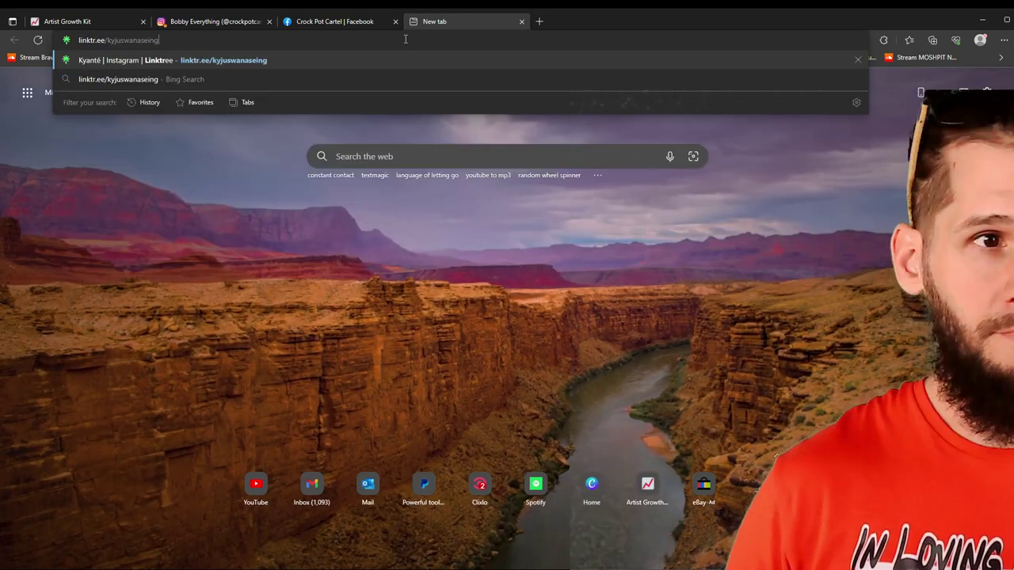
key(BackSpace)
key(BackSpace)
key(BackSpace)
key(BackSpace)
key(BackSpace)
key(BackSpace)
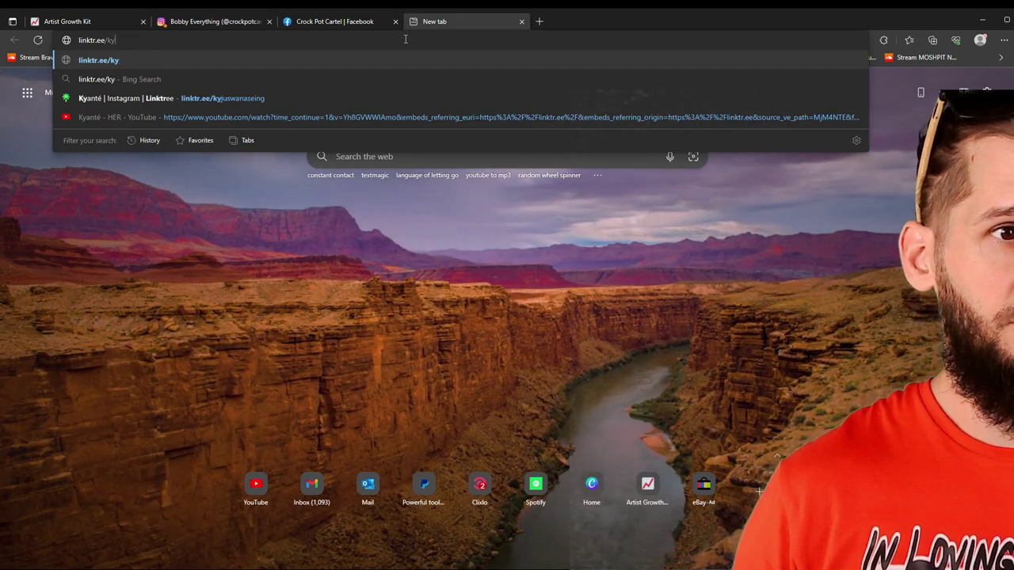
key(BackSpace)
key(BackSpace)
text(cro)
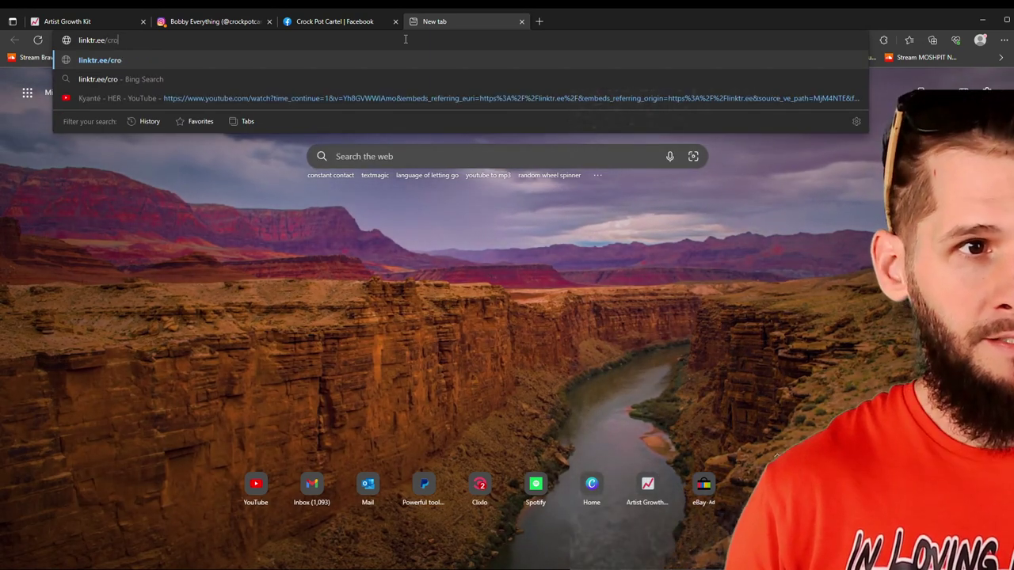
text(ckpotcartel)
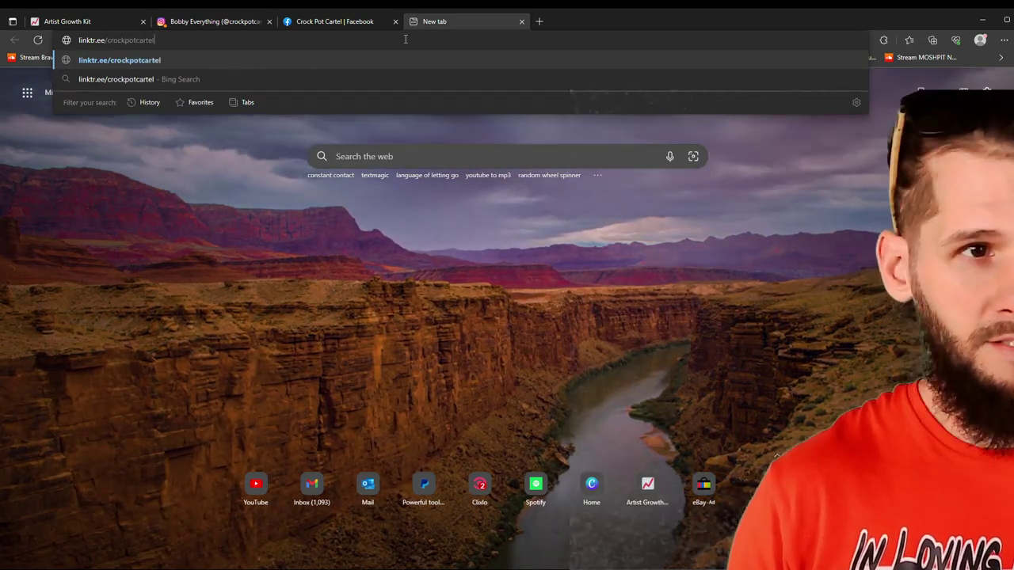
key(Return)
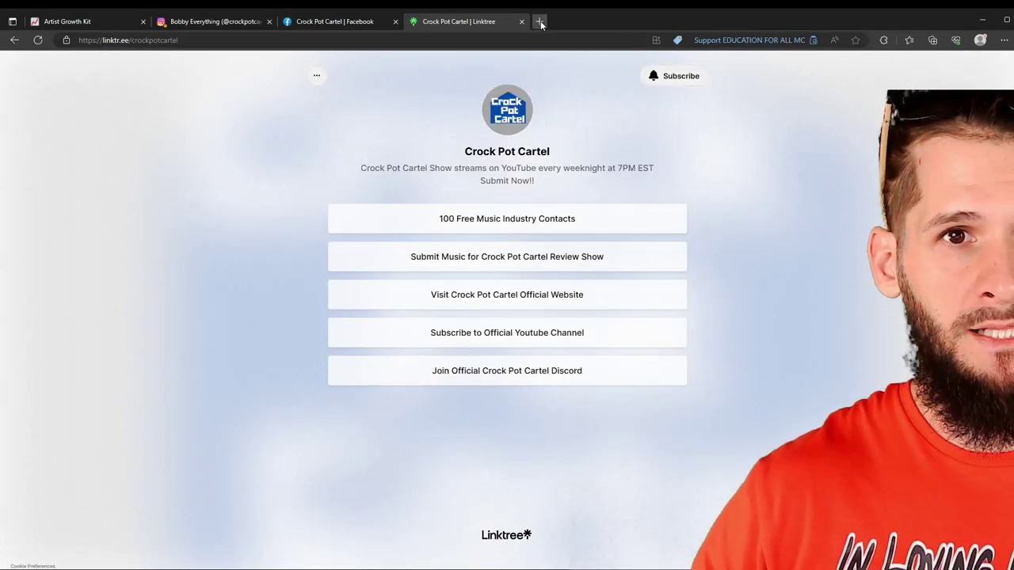
Step: Load the YouTube channel youtube.com/bobbyeverything in a new browser tab
click(538, 22)
text(you)
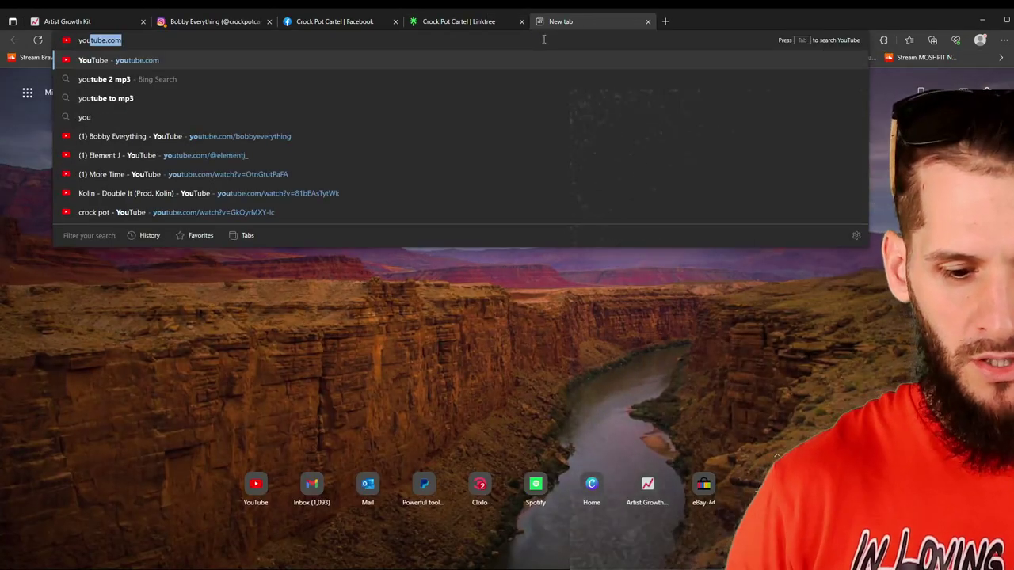
text(tube.com/)
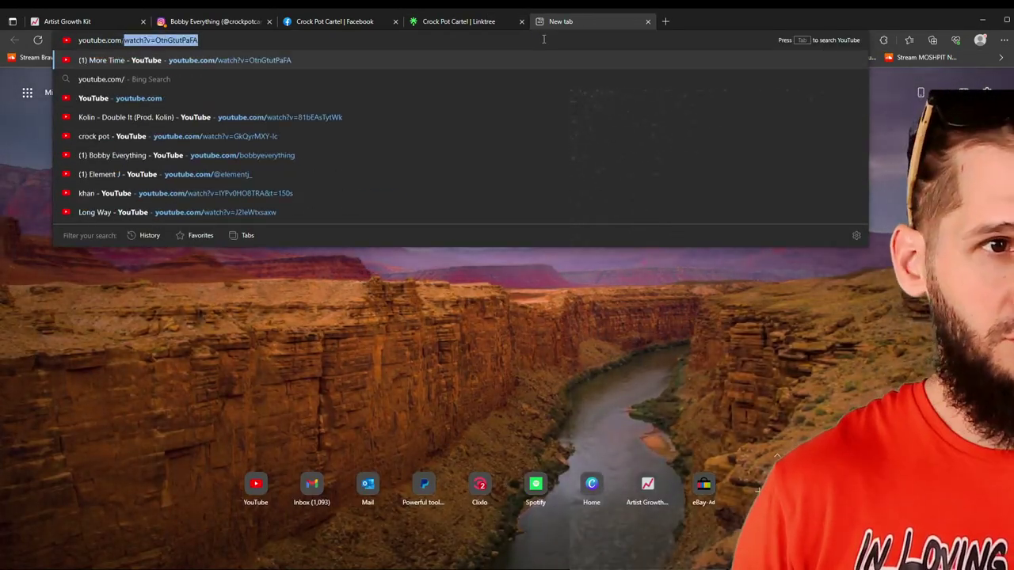
text(bobbyeverything)
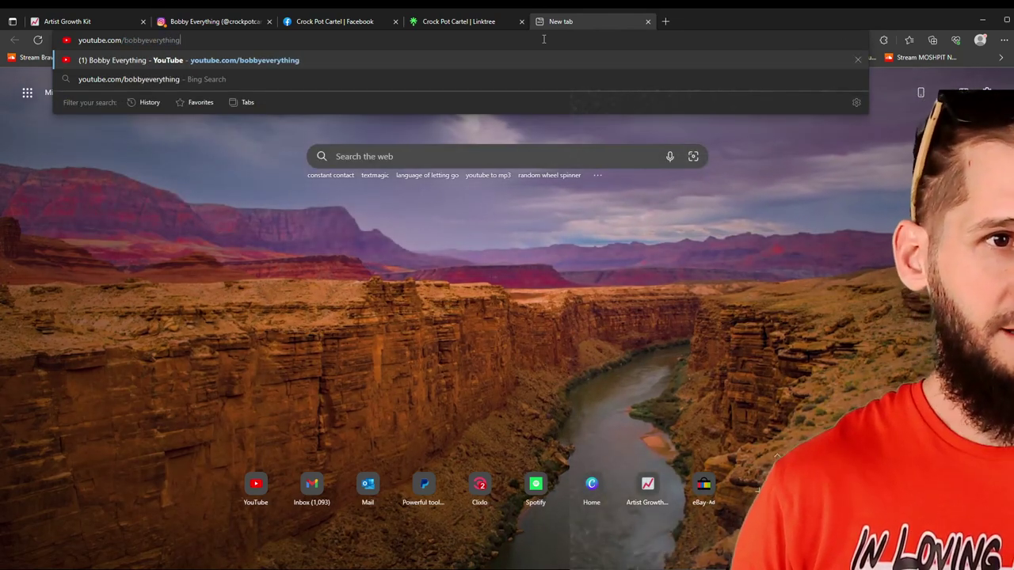
key(Return)
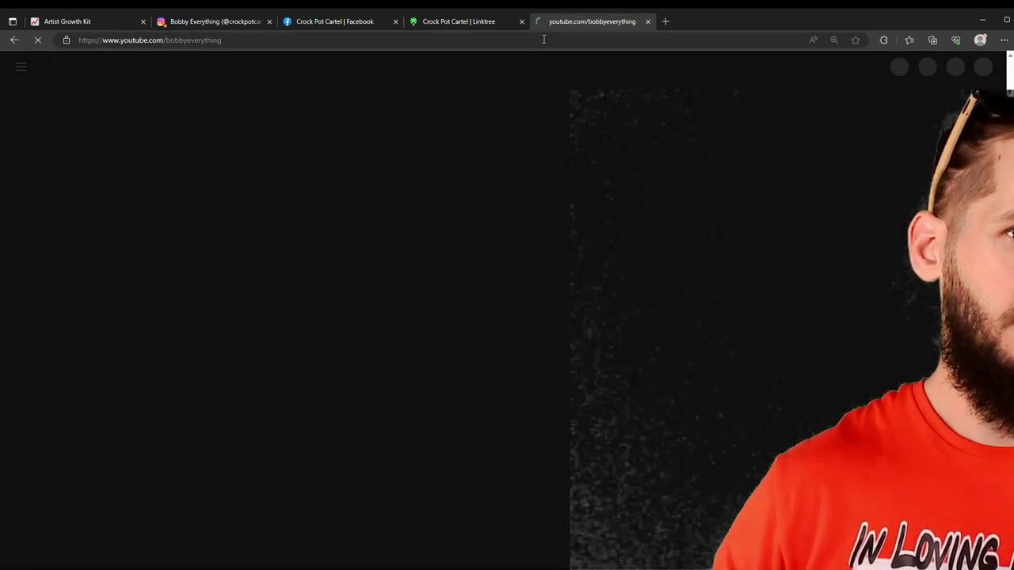
Step: Return to the Artist Growth Kit and look over the introduction and Press Kit Template section of the workspace copy
click(59, 21)
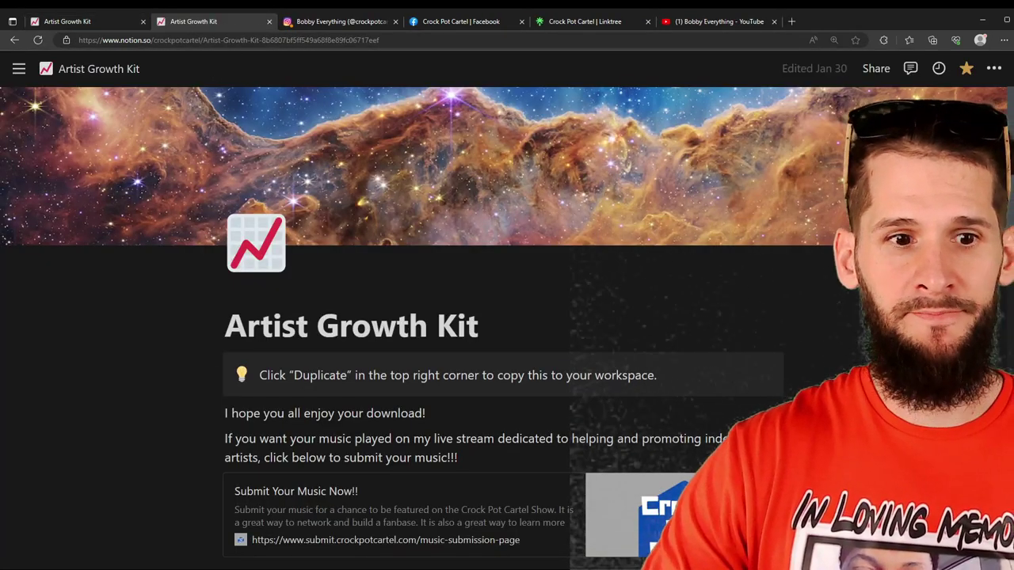
scroll(563, 340, down, 2)
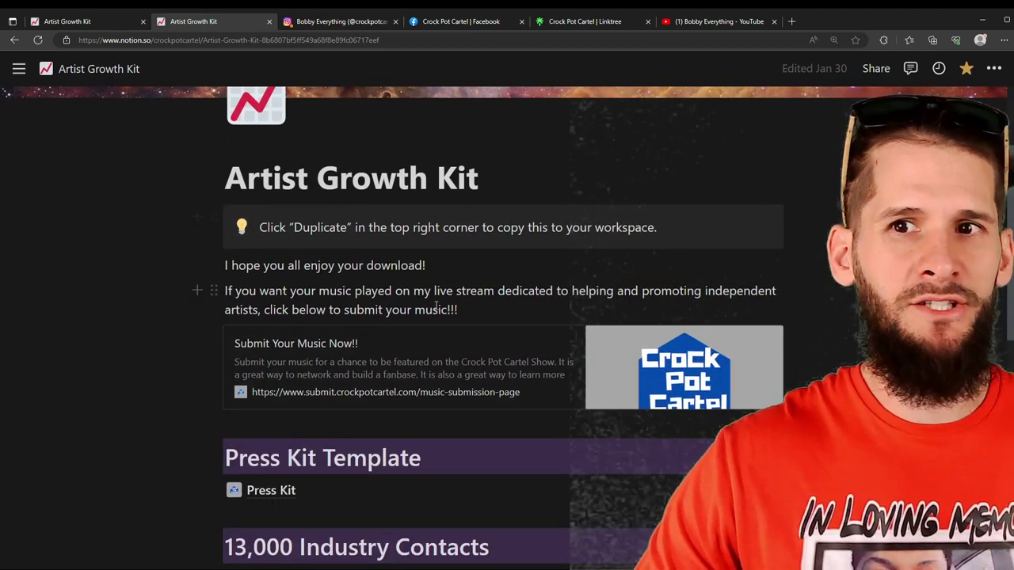
scroll(326, 327, up, 2)
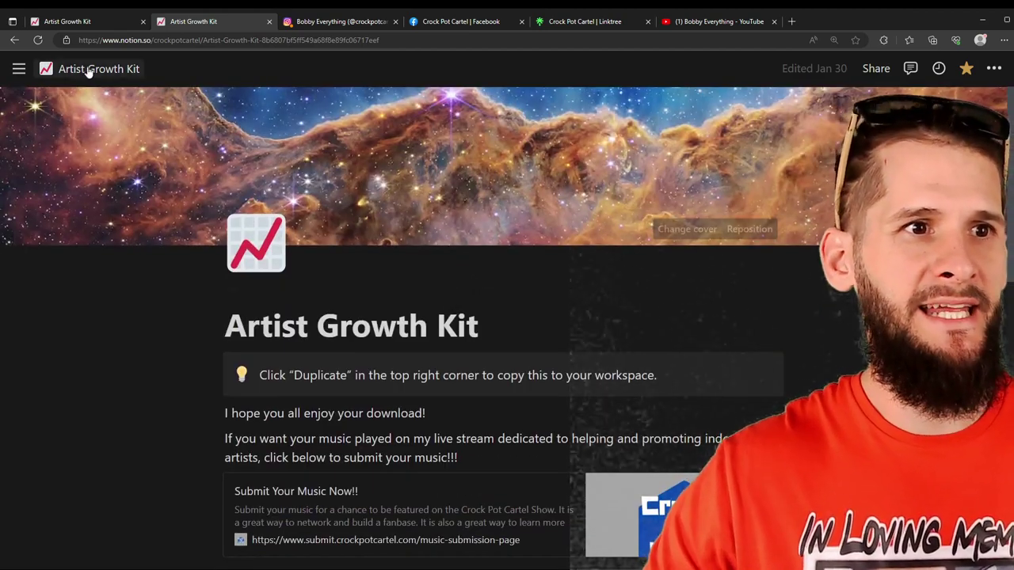
Step: Show the Notion sidebar and view the workspace switcher, closing it without changing workspace
click(17, 70)
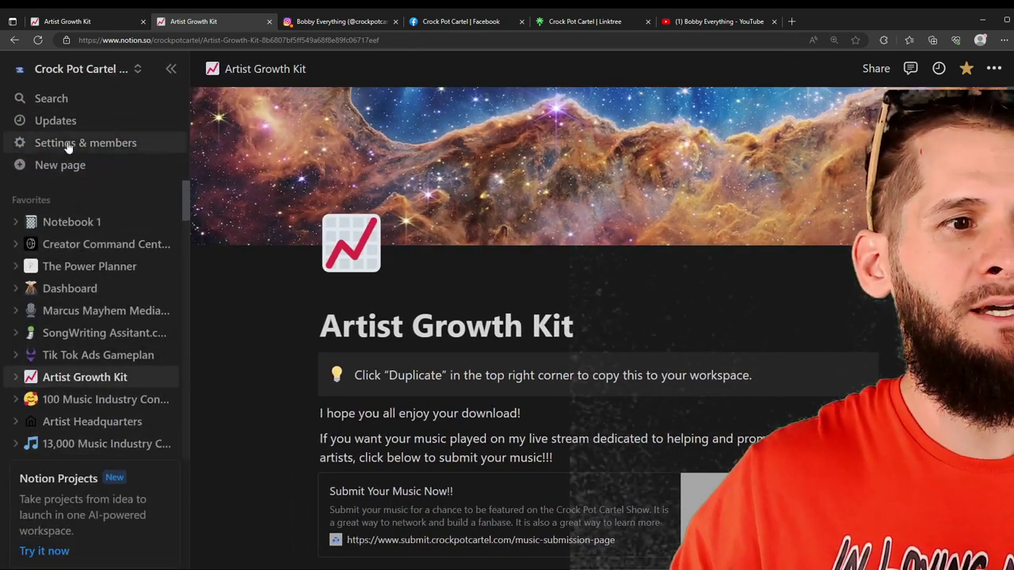
click(96, 69)
click(152, 82)
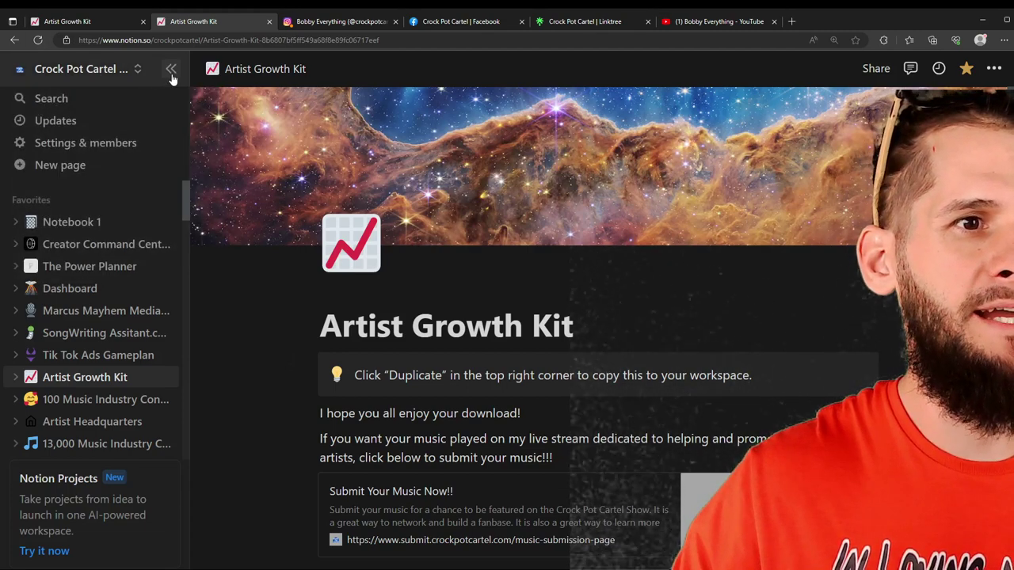
Step: Collapse the sidebar and open the Press Kit page from the Press Kit Template section
click(171, 73)
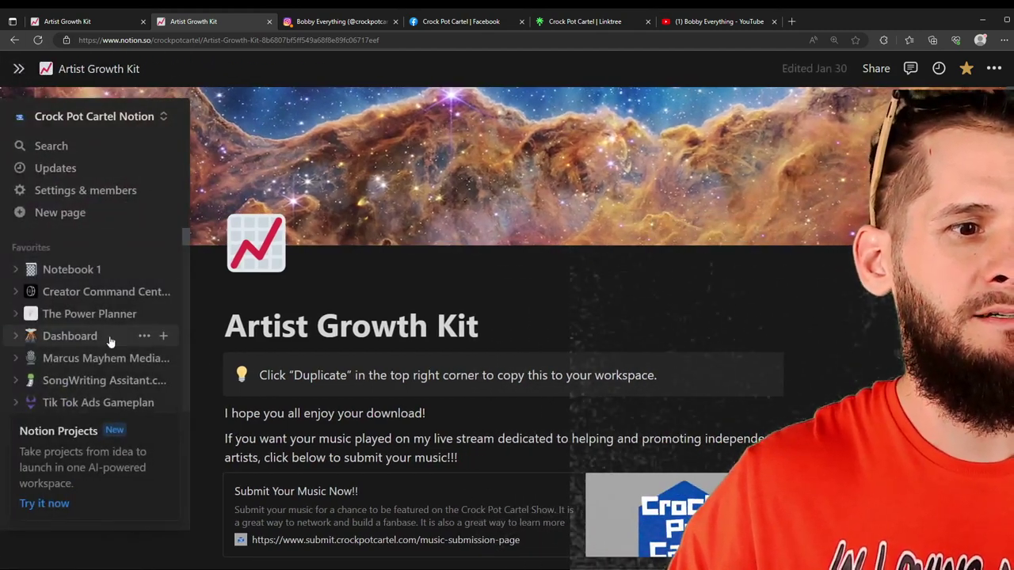
scroll(109, 345, down, 10)
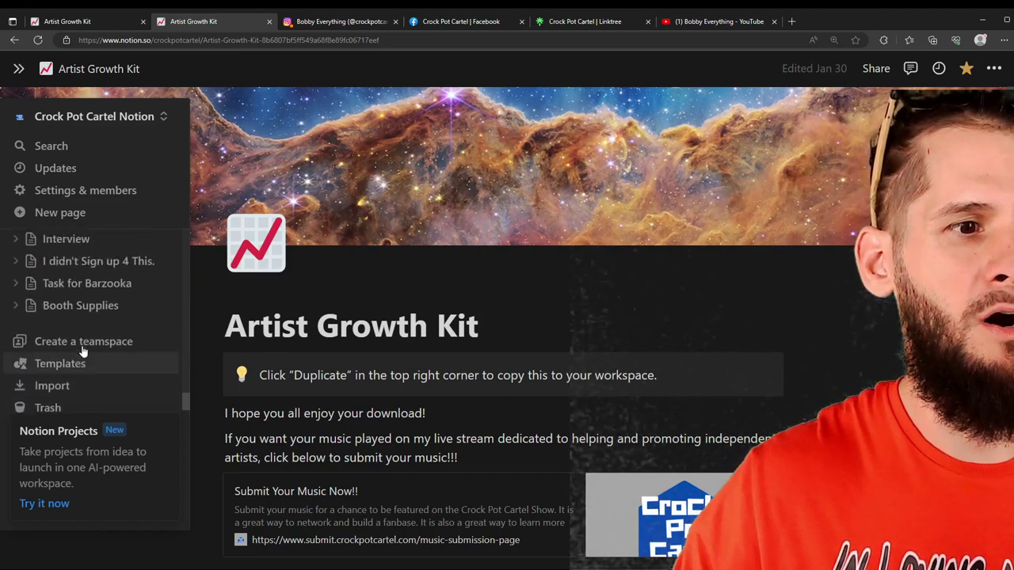
scroll(87, 340, up, 10)
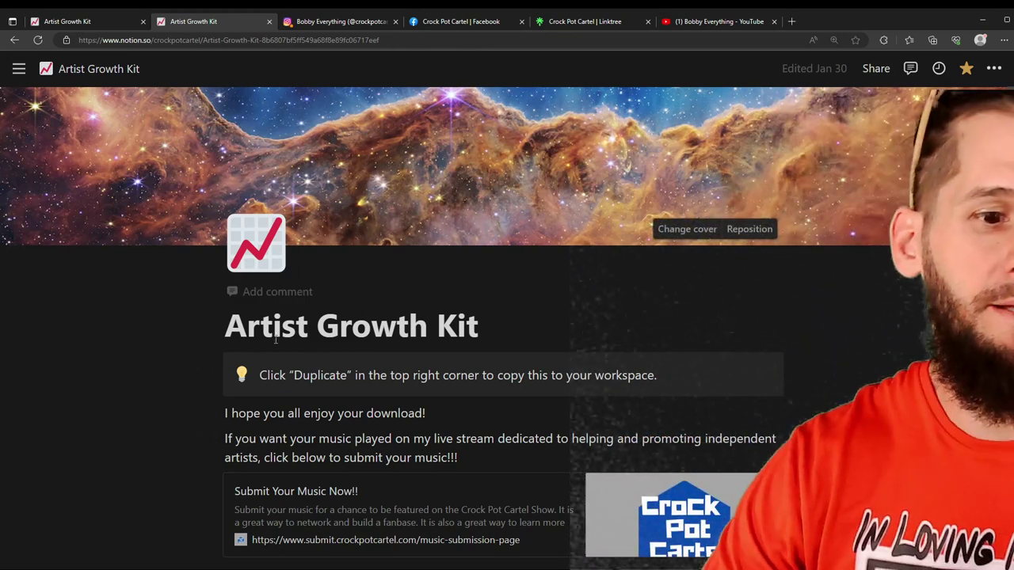
scroll(239, 364, down, 4)
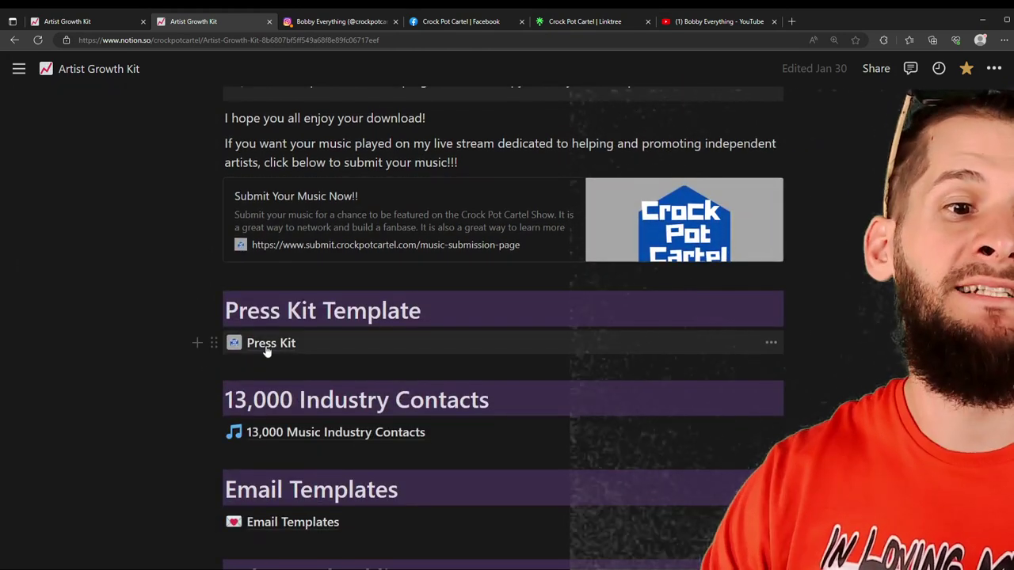
click(264, 341)
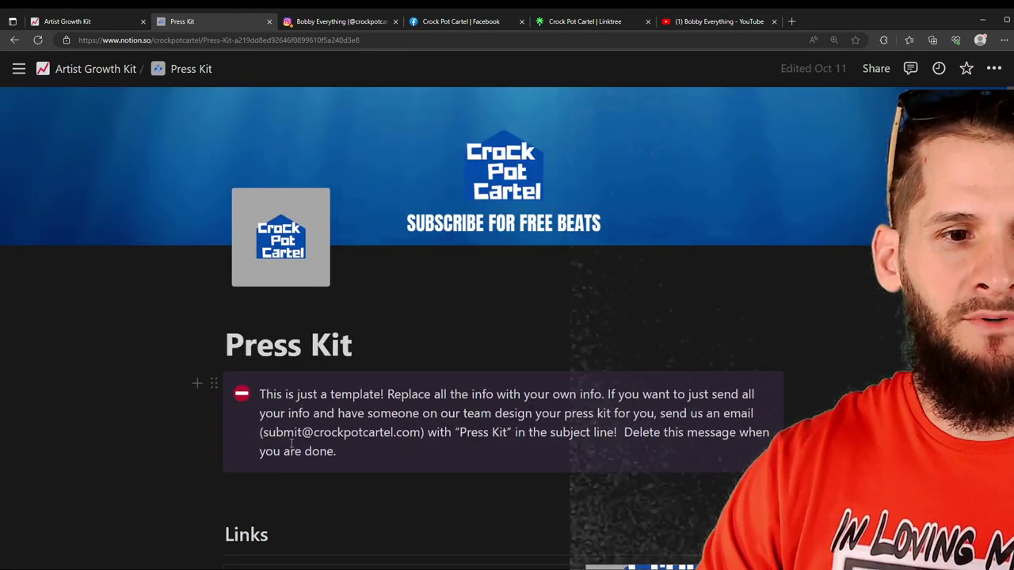
Step: Delete the template notice callout and the empty block beneath it on the Press Kit page
scroll(194, 417, down, 3)
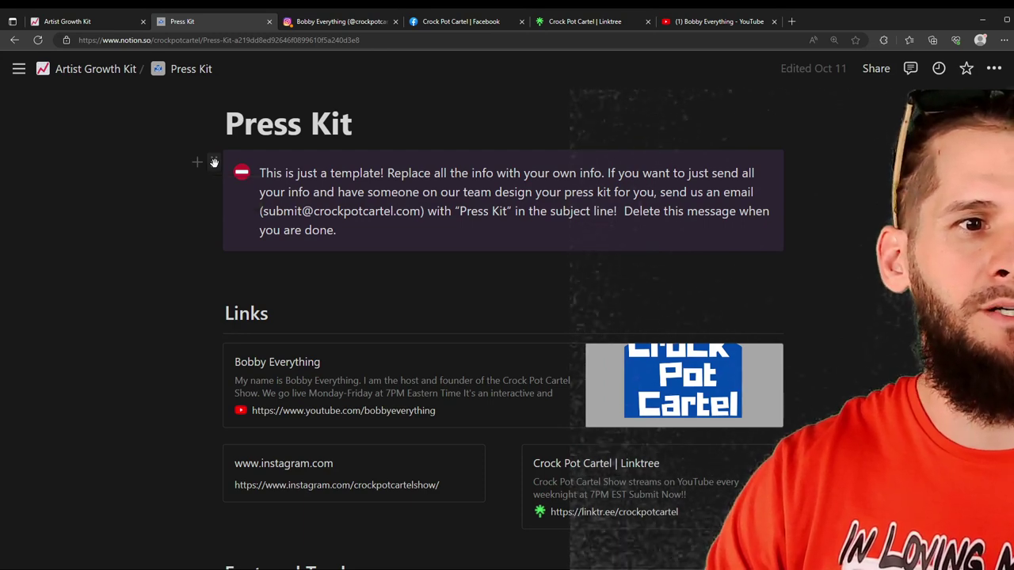
click(214, 162)
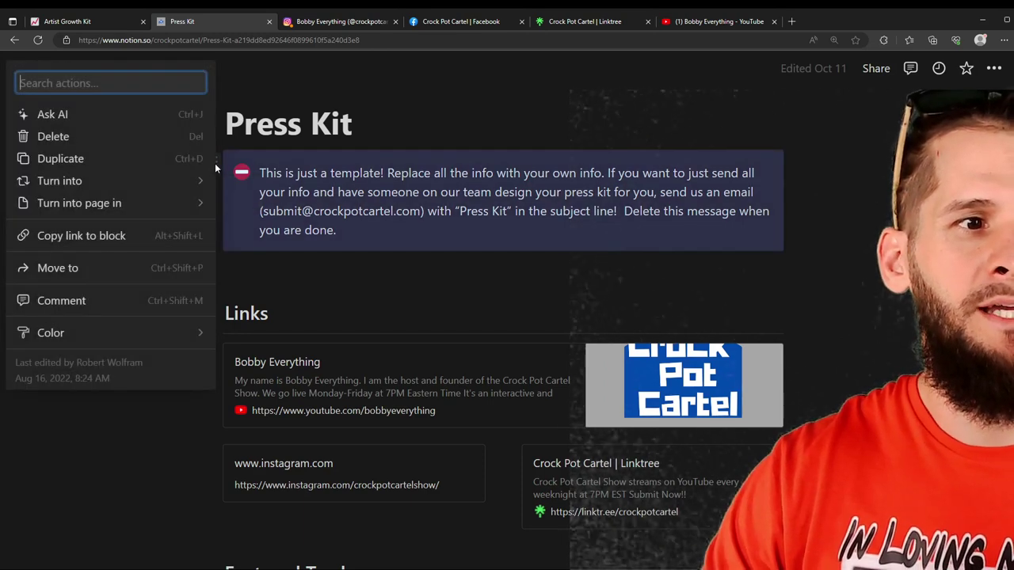
click(98, 137)
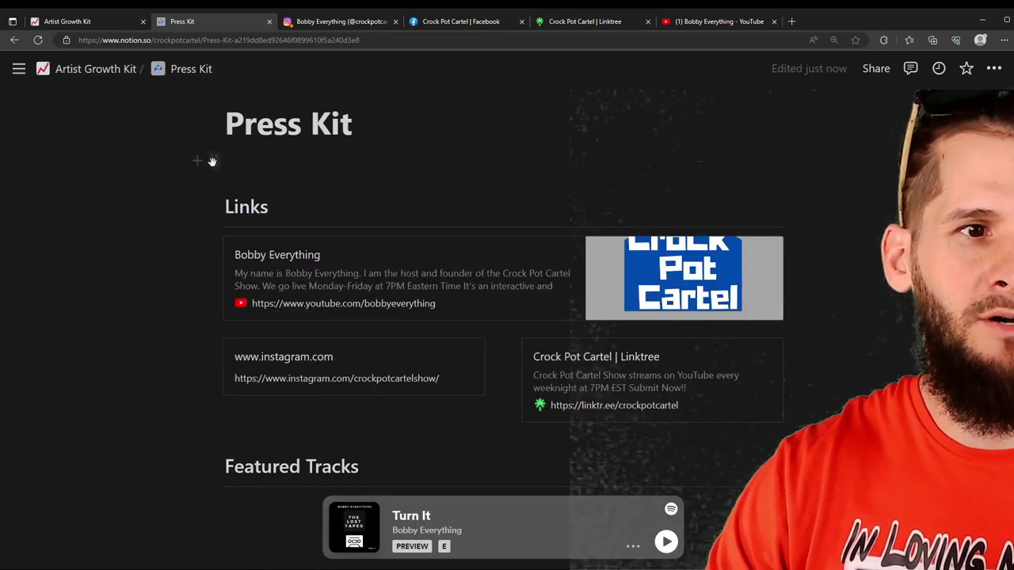
click(212, 162)
click(135, 138)
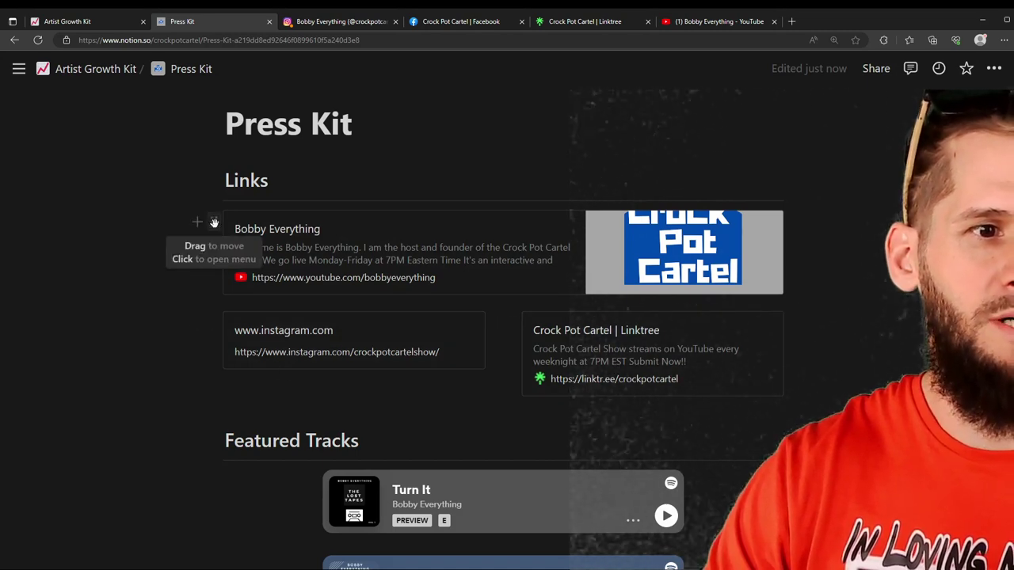
Step: Delete the template's YouTube, Instagram and Linktree bookmarks from the Links section
click(214, 223)
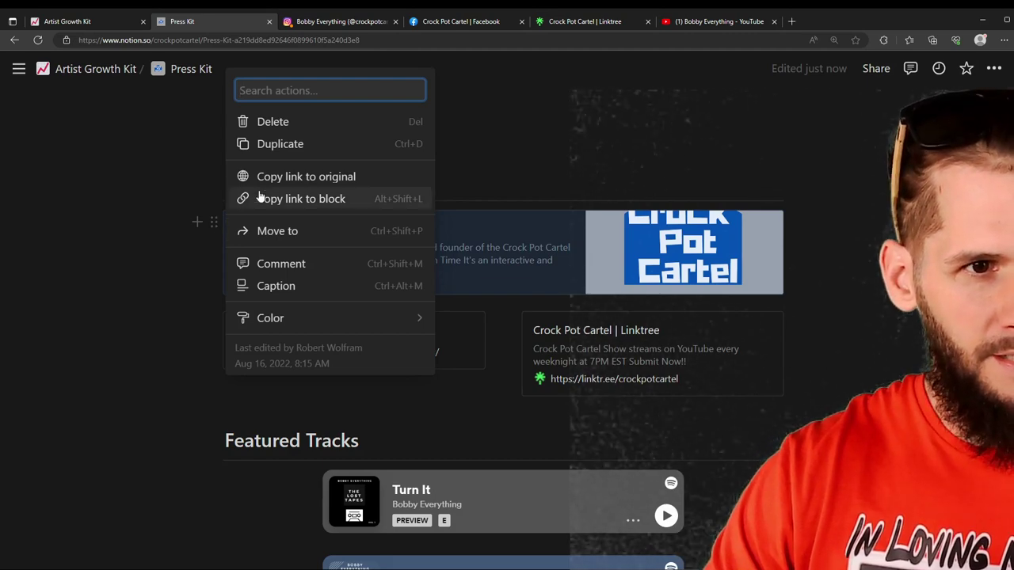
click(308, 122)
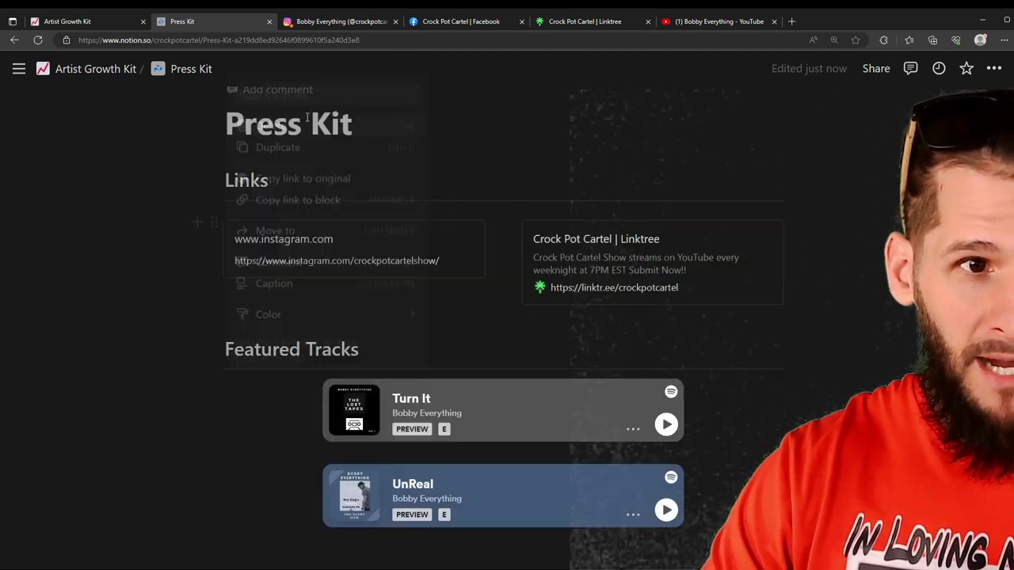
click(213, 228)
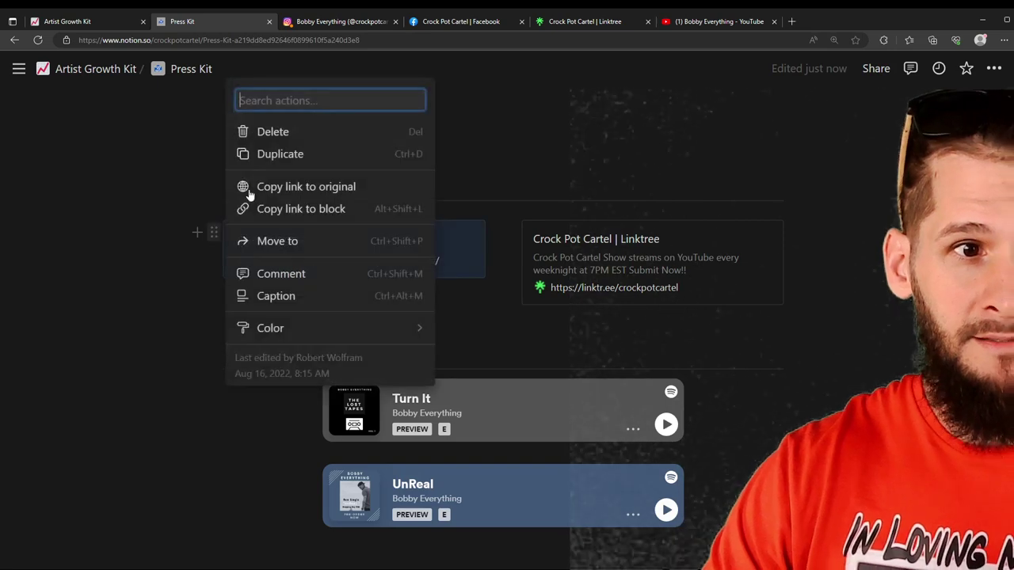
click(284, 135)
click(214, 225)
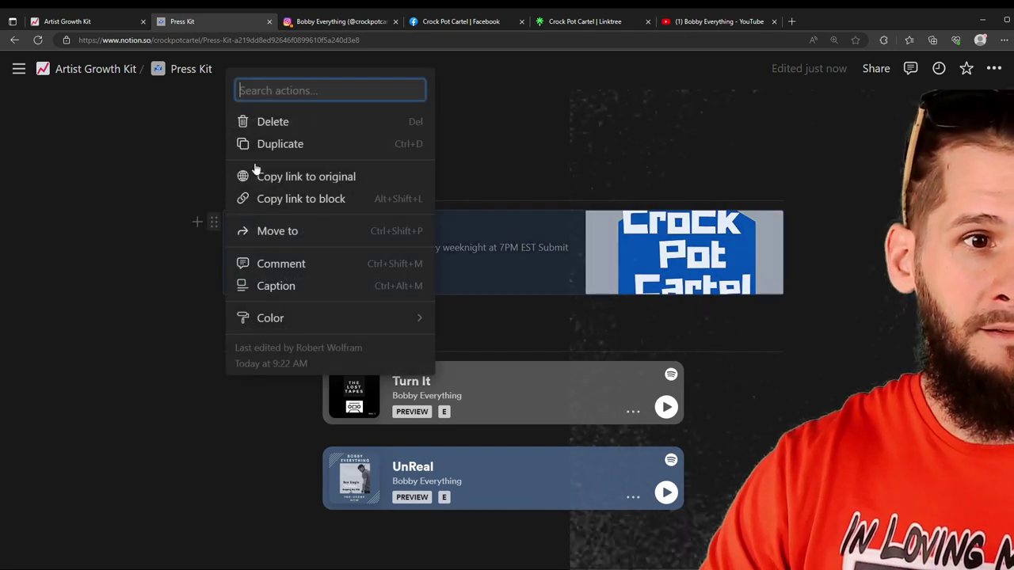
click(285, 129)
Step: Try to add the Instagram profile instagram.com/crockpotcartelshow to the Links section as an embed
click(335, 24)
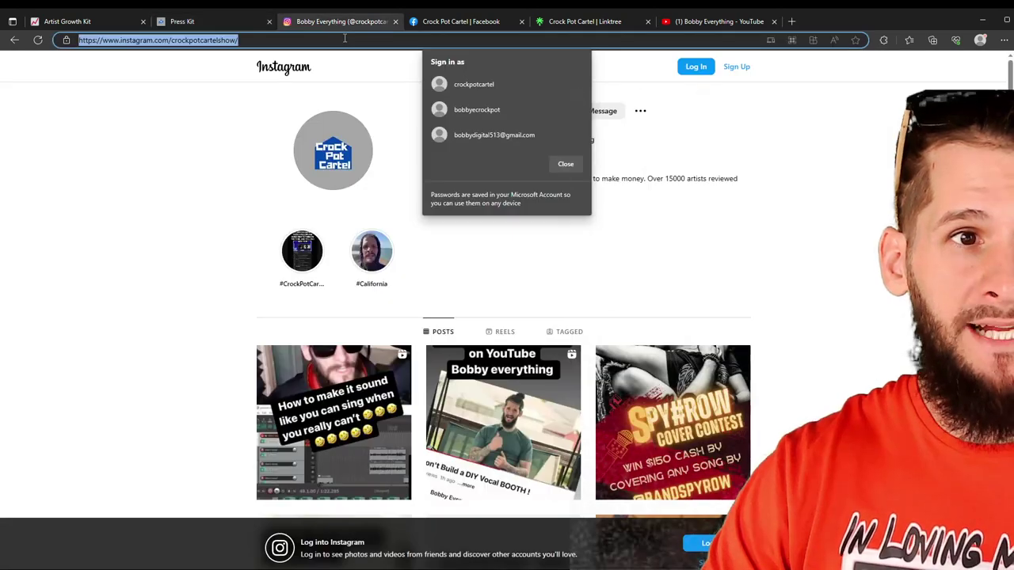
click(220, 22)
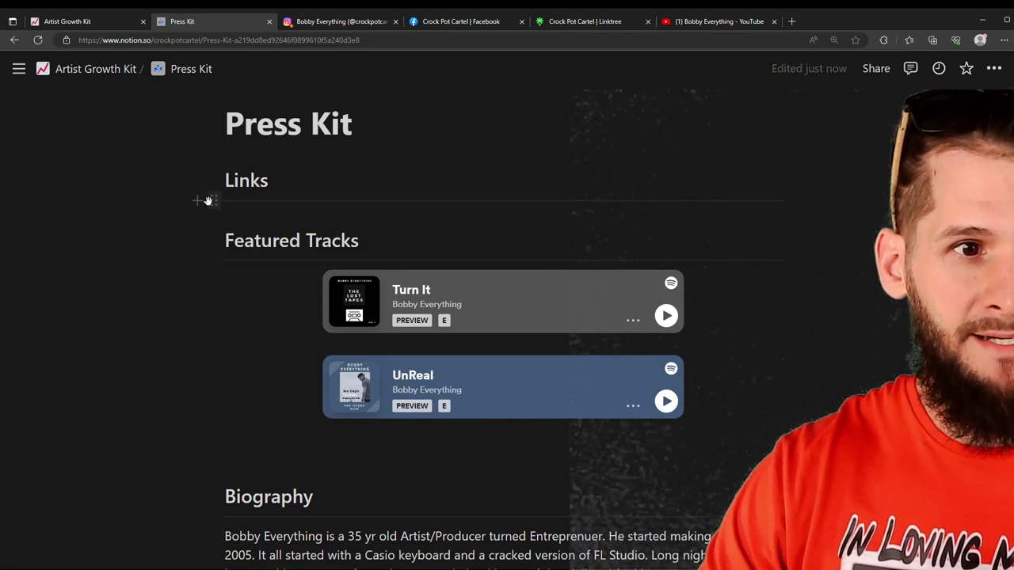
click(198, 200)
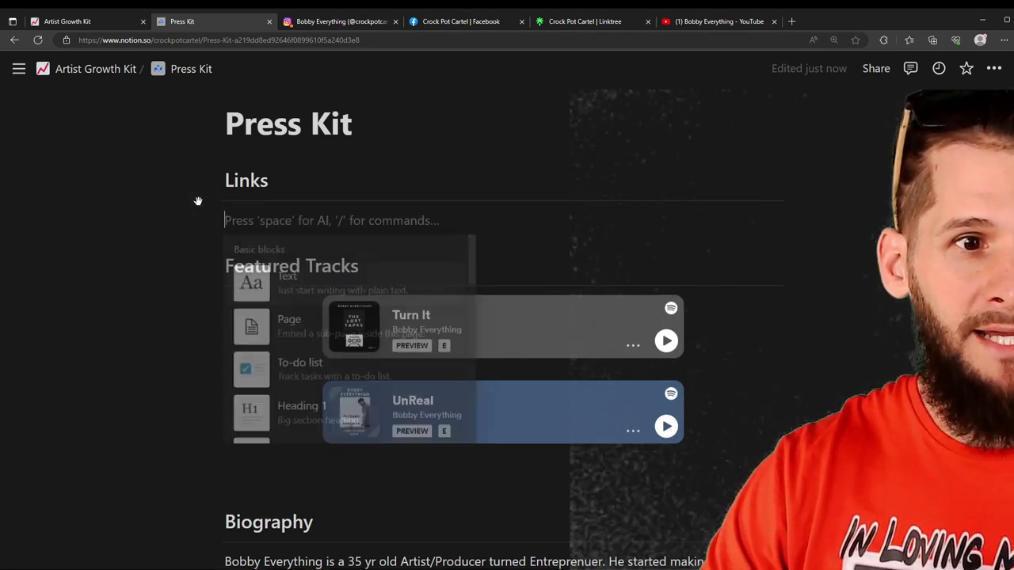
text(Bobby Everything (@crockpotcartelshow) • Instagram photos and videos)
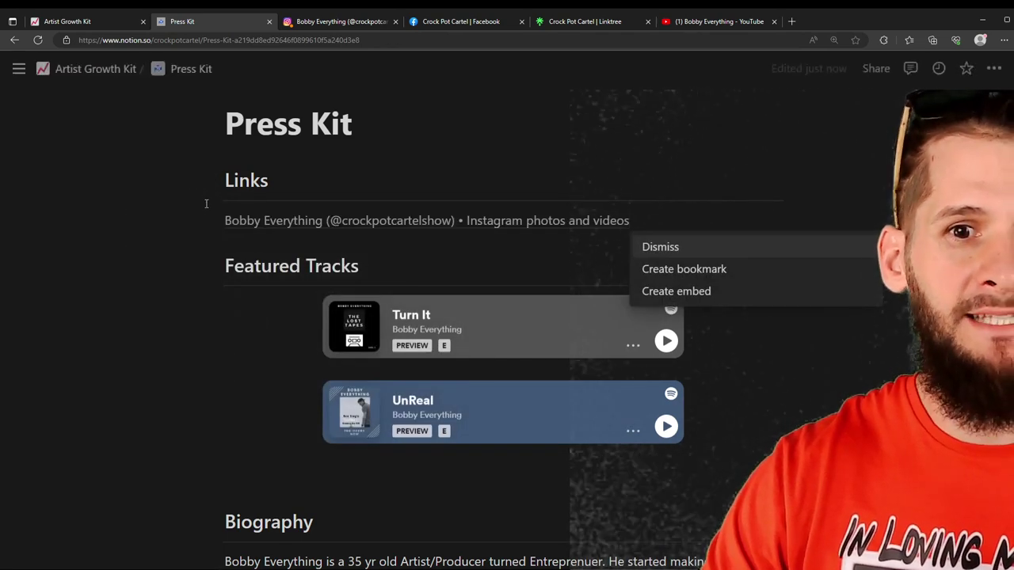
click(683, 293)
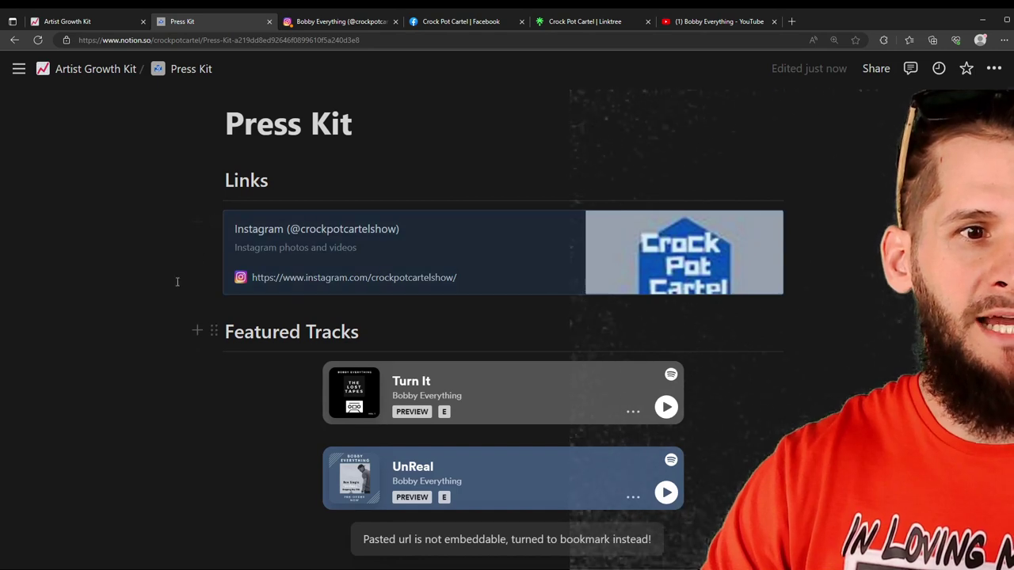
Step: Add the Facebook page facebook.com/crockpotcartel as a bookmark below the Instagram block in the Links section
click(199, 222)
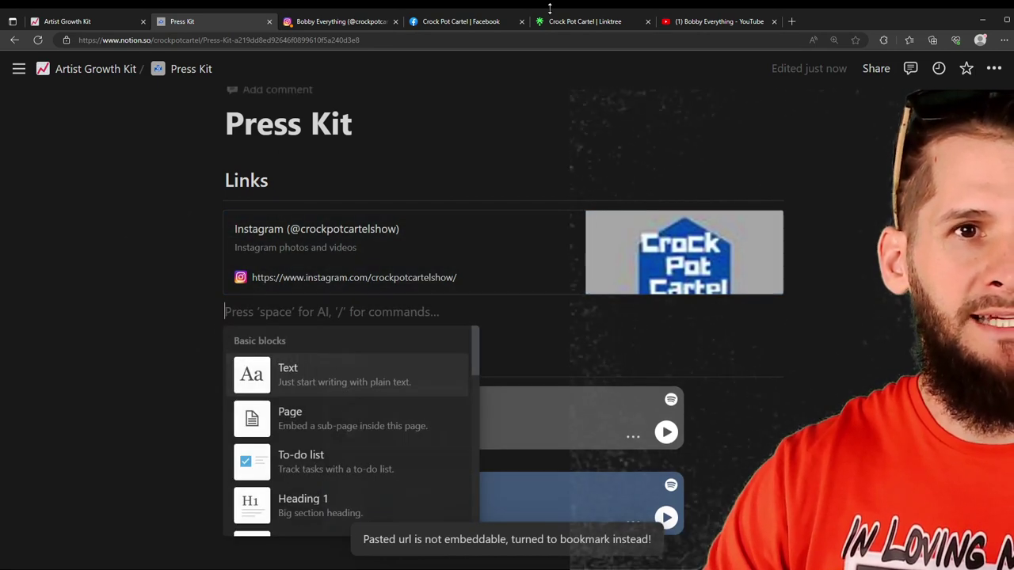
click(505, 22)
click(484, 40)
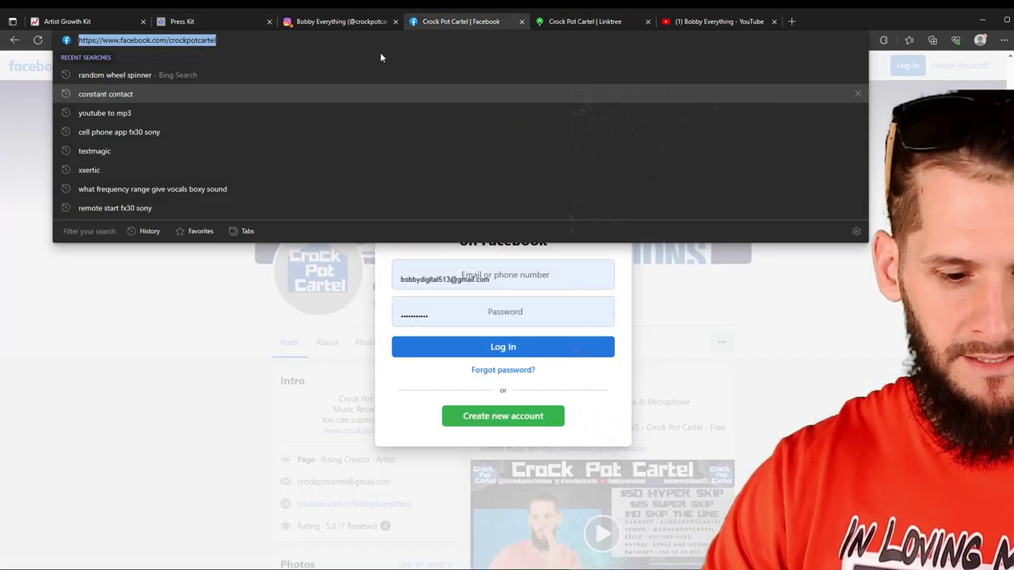
click(182, 22)
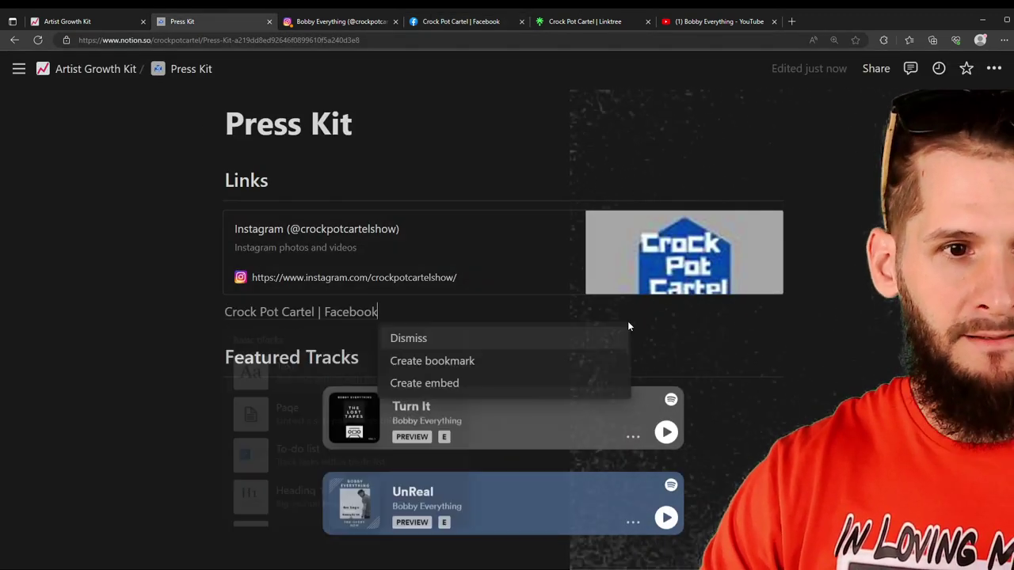
text(Crock Pot Cartel | Facebook)
click(473, 361)
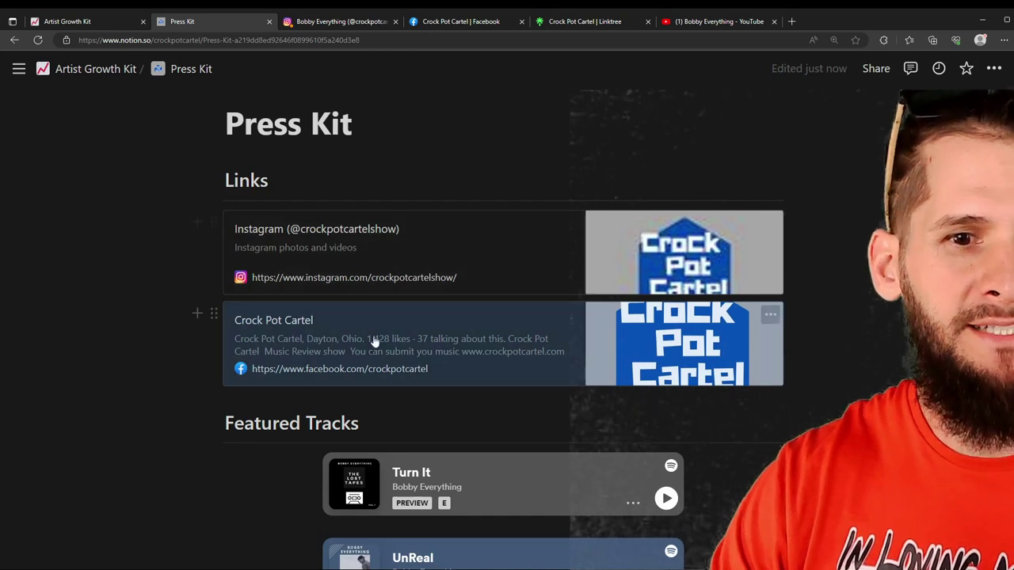
Step: Delete the Instagram block above the Facebook bookmark and re-add instagram.com/crockpotcartelshow as a bookmark below it
click(216, 225)
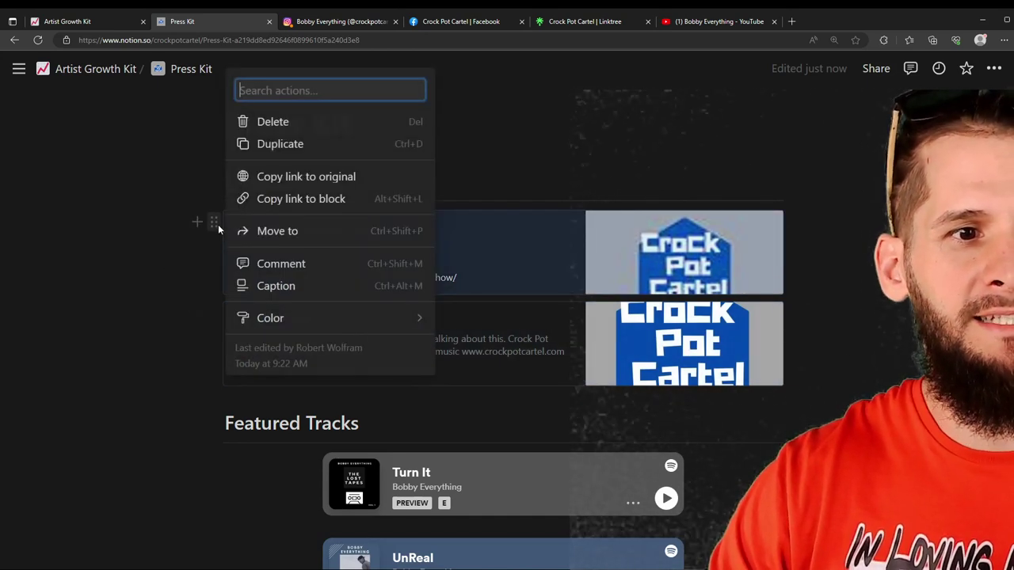
click(277, 121)
click(372, 21)
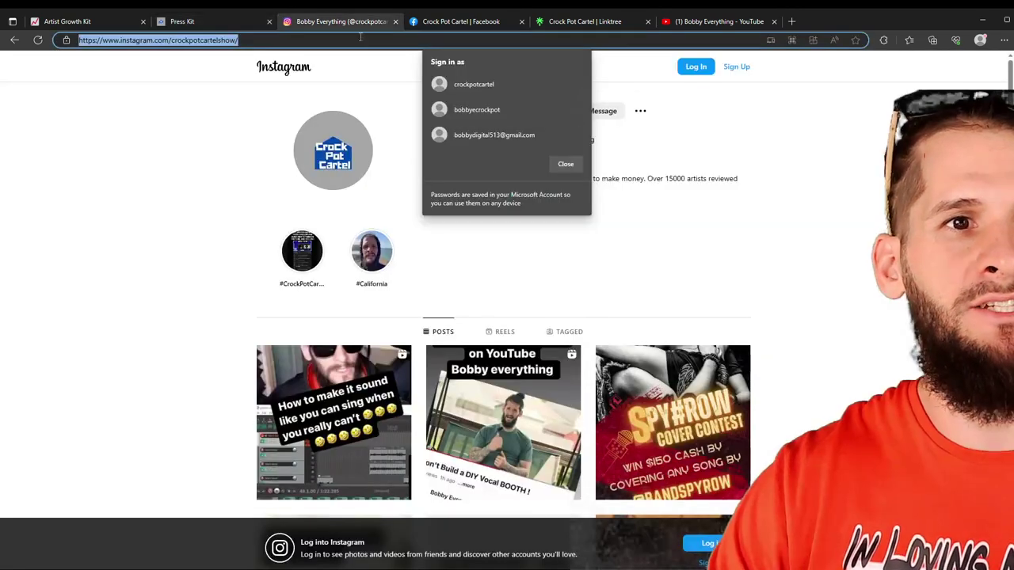
click(215, 24)
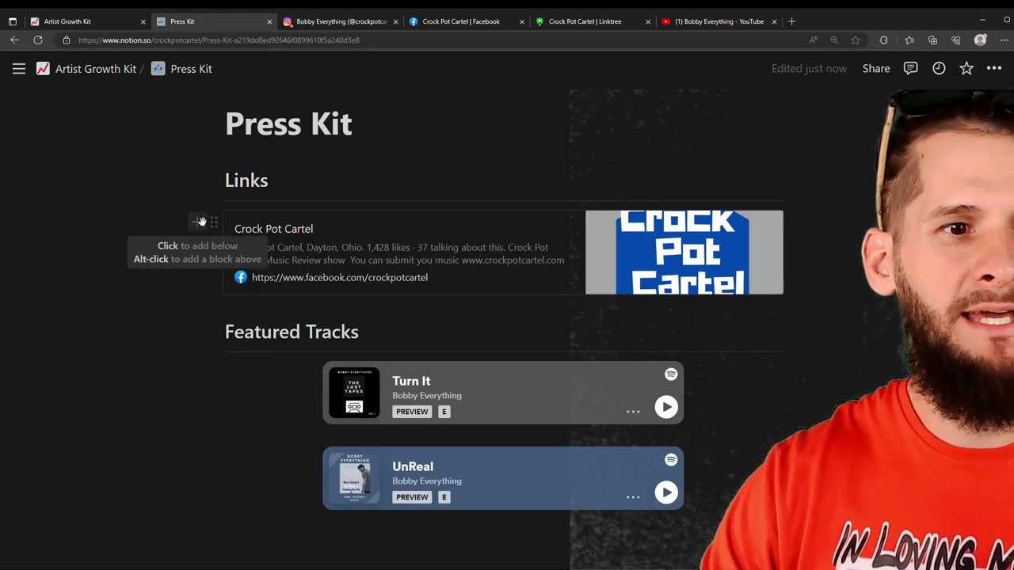
click(198, 223)
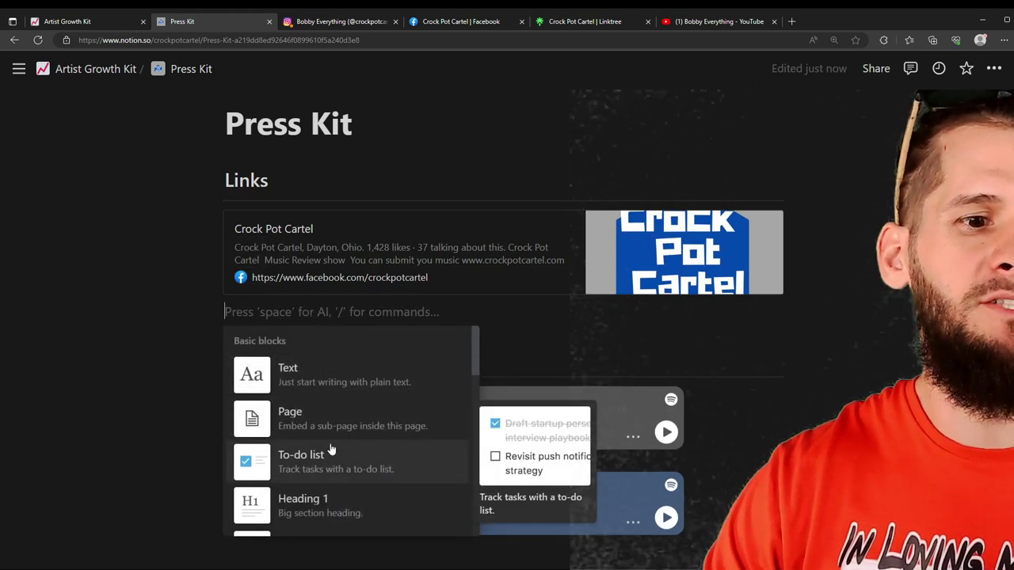
text(Bobby Everything (@crockpotcartelshow) • Instagram photos and videos)
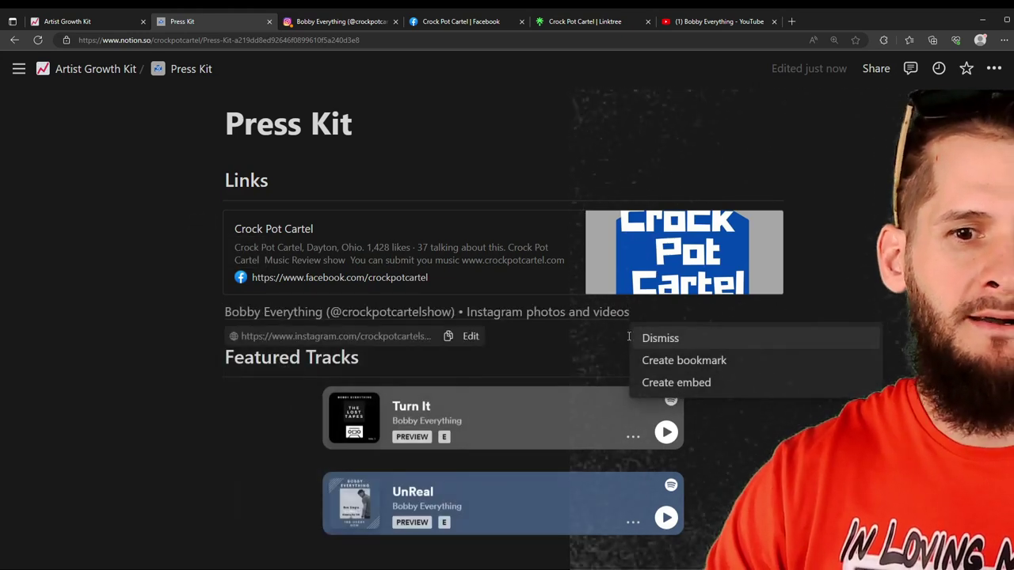
click(683, 361)
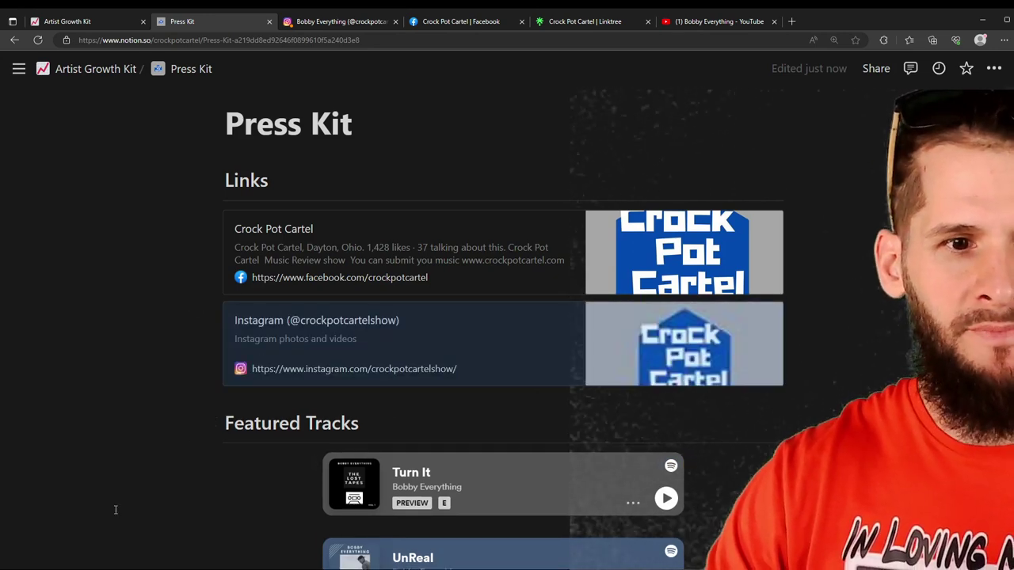
Step: Move the Instagram bookmark beside the Facebook bookmark so the two form columns
scroll(395, 332, down, 1)
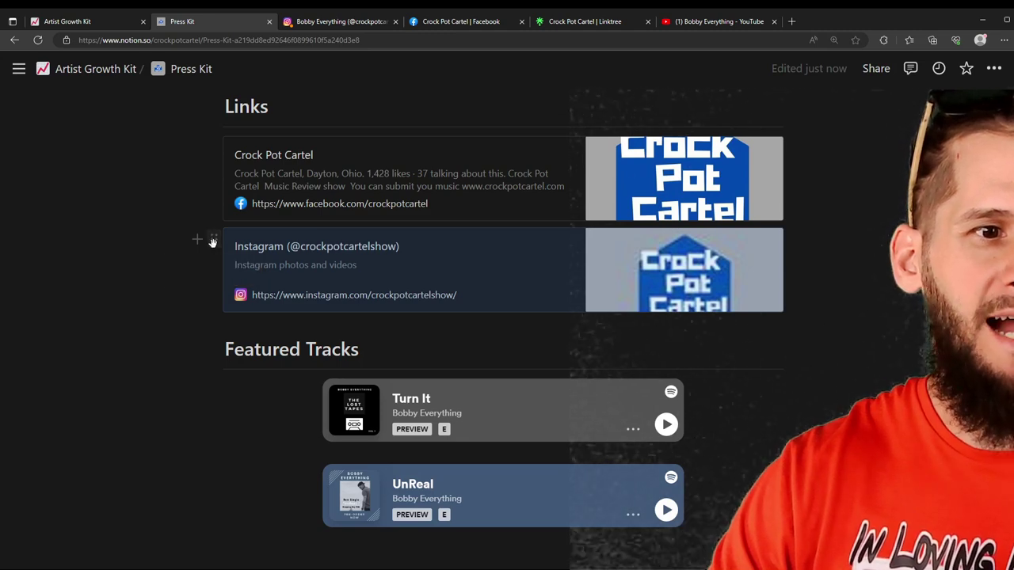
drag(212, 239, 792, 190)
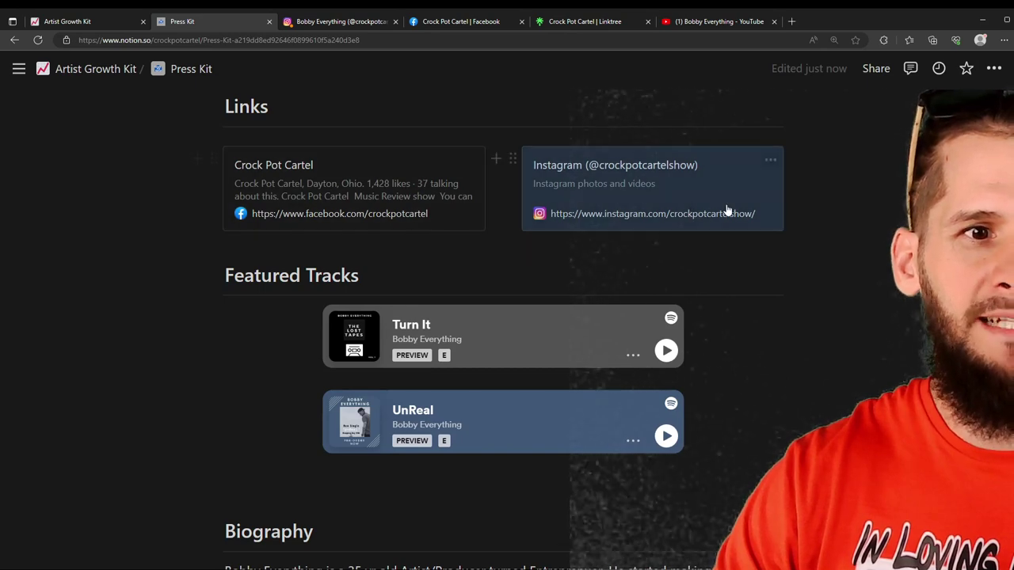
Step: Add the Linktree page linktr.ee/crockpotcartel as a bookmark below the Facebook bookmark
click(198, 160)
click(591, 23)
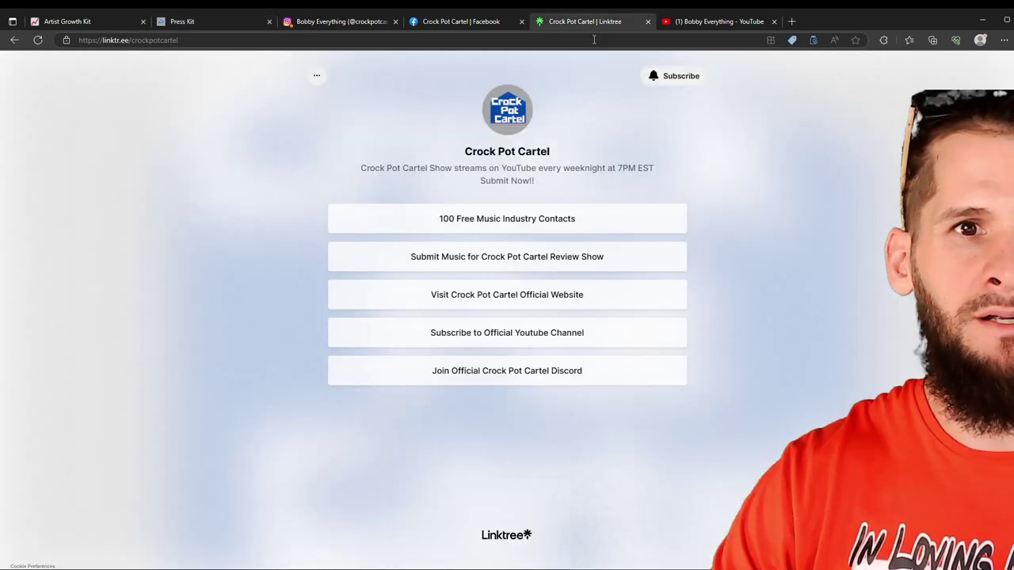
click(585, 40)
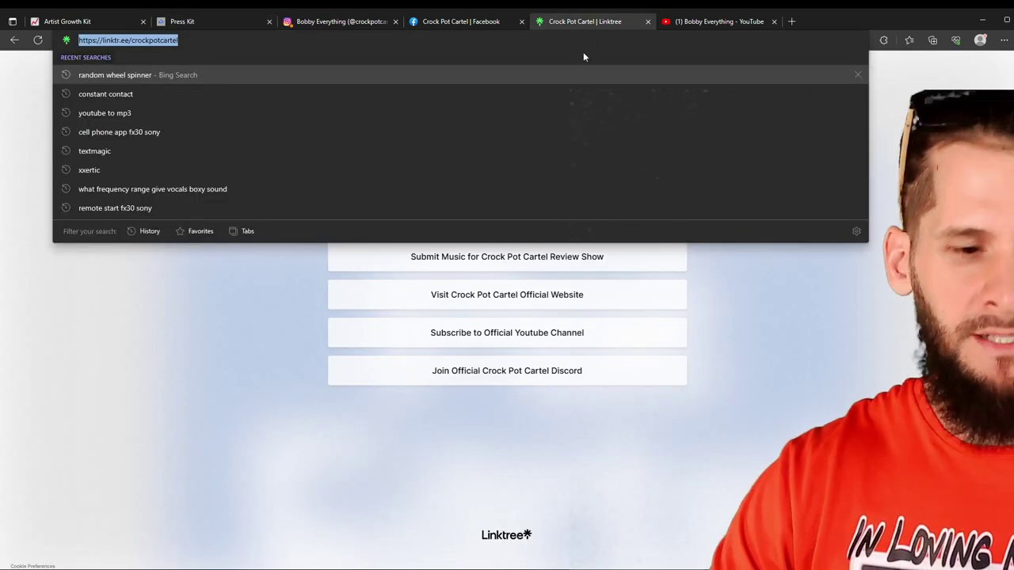
key(ctrl+c)
click(185, 21)
key(ctrl+v)
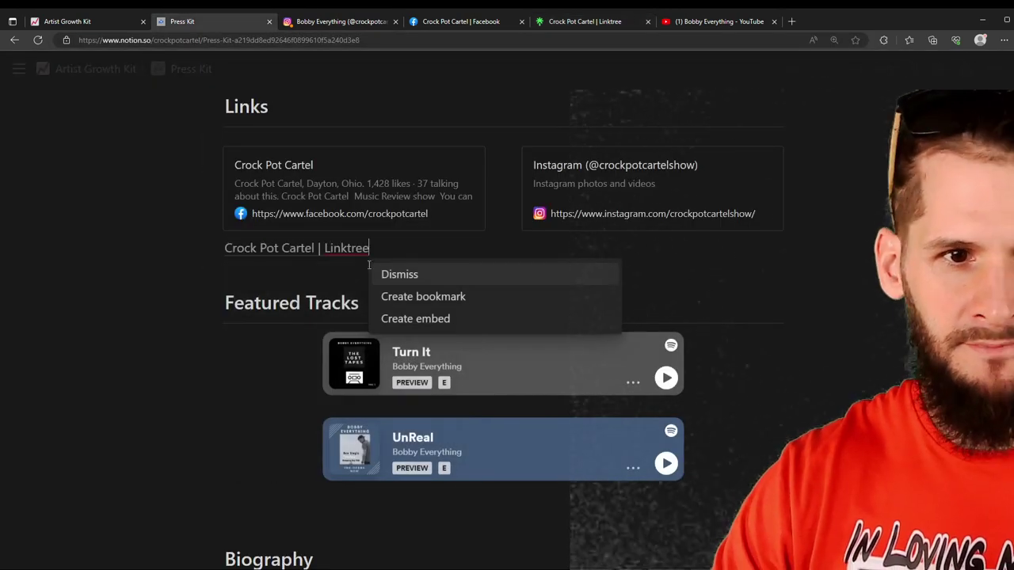
click(446, 296)
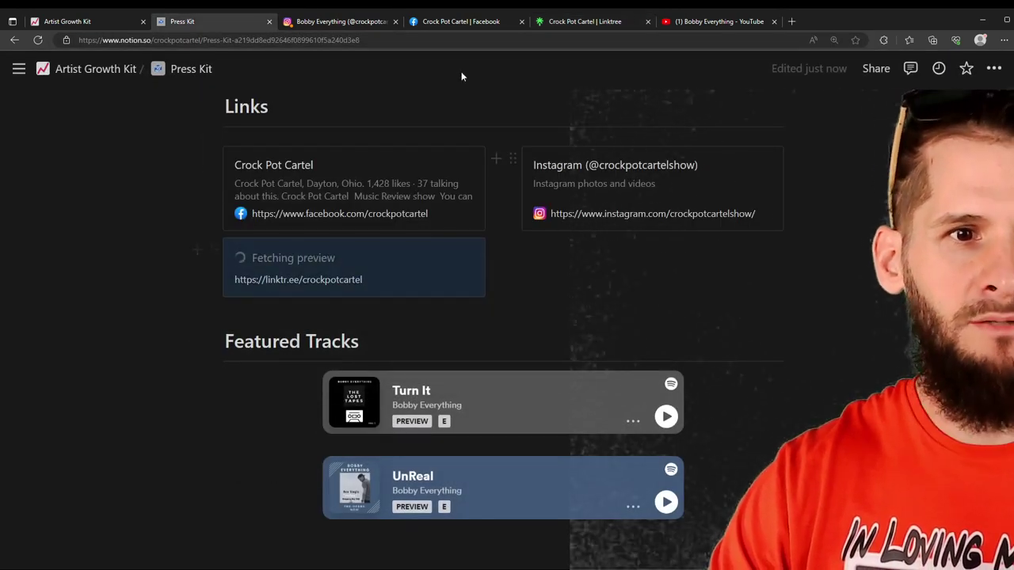
Step: Add the YouTube channel youtube.com/bobbyeverything as a bookmark below the Instagram bookmark in the Links section
click(673, 22)
click(677, 40)
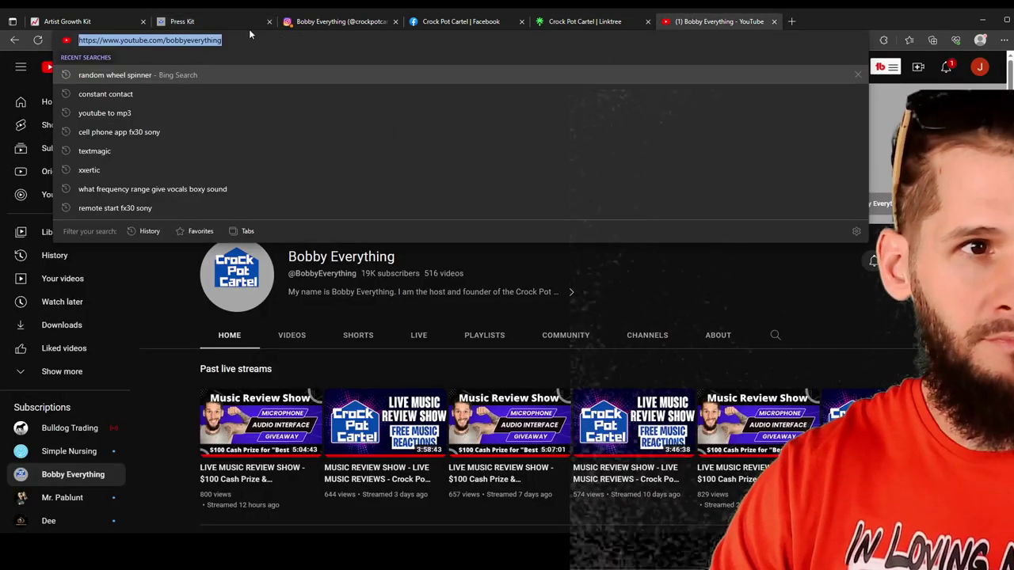
click(181, 22)
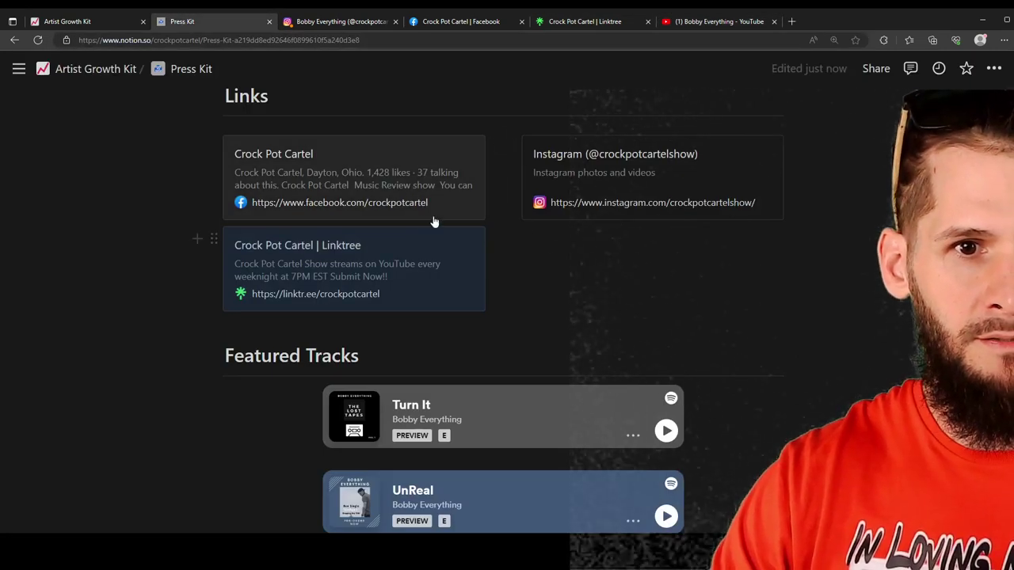
click(499, 147)
key(ctrl+v)
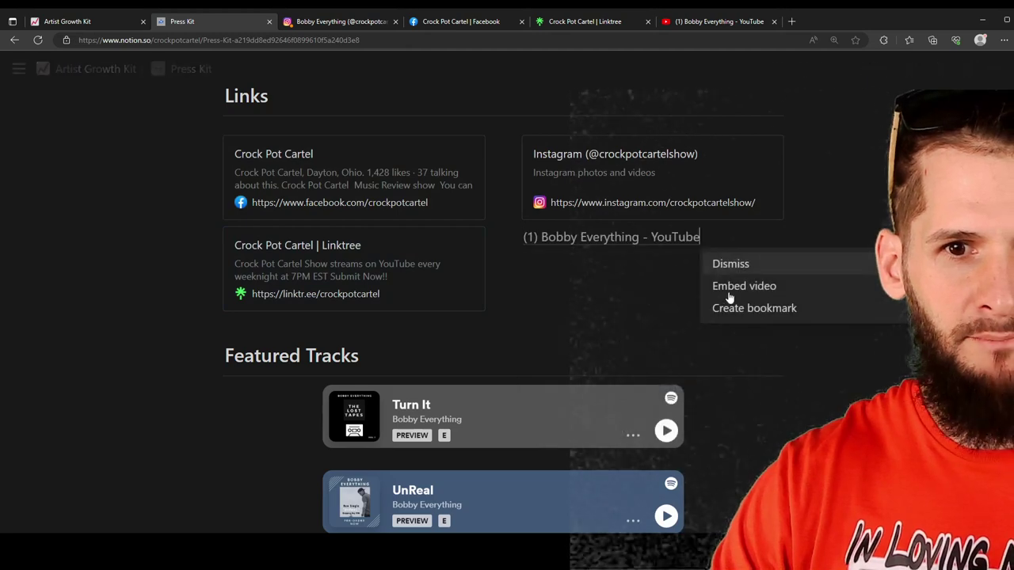
click(769, 308)
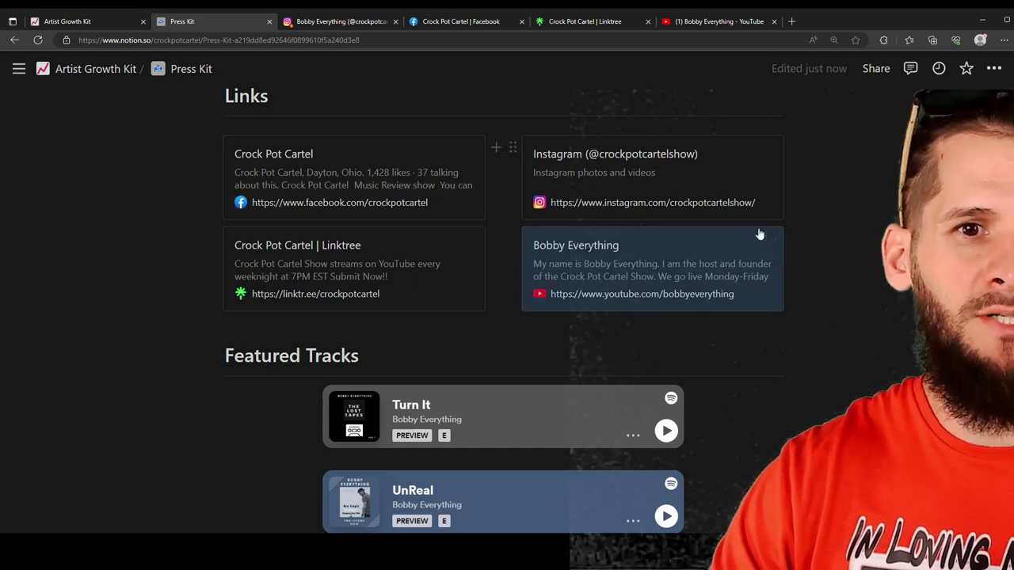
Step: Open the original of the Turn It embed on Spotify and go to the artist's page, declining the desktop app
scroll(193, 235, down, 2)
scroll(191, 235, down, 1)
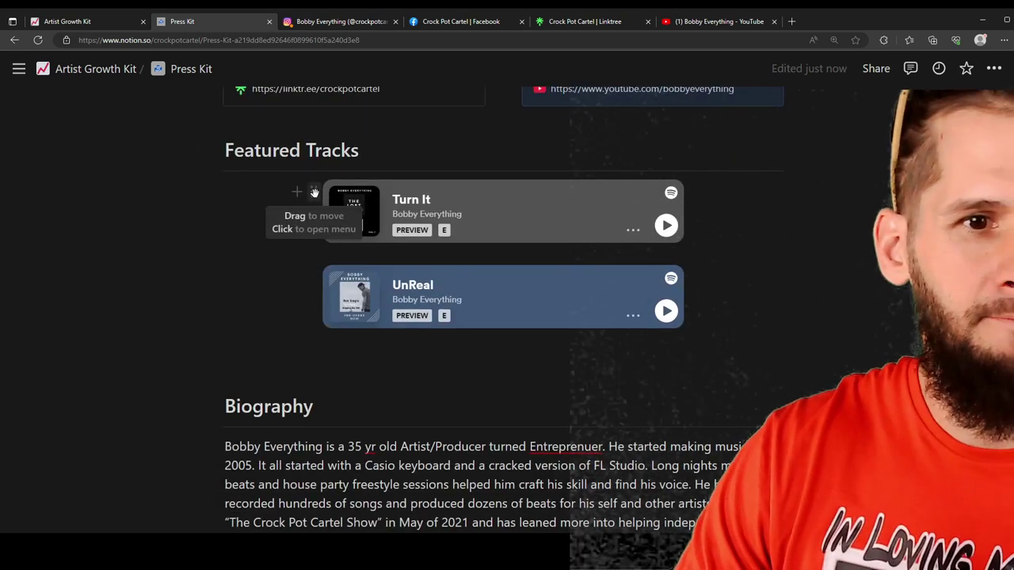
mouse_move(679, 194)
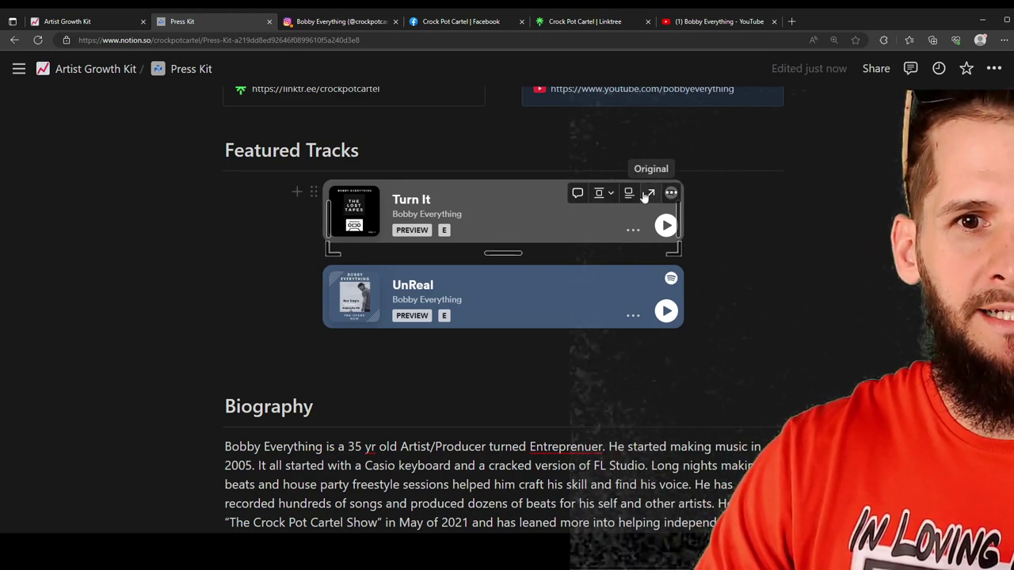
click(652, 193)
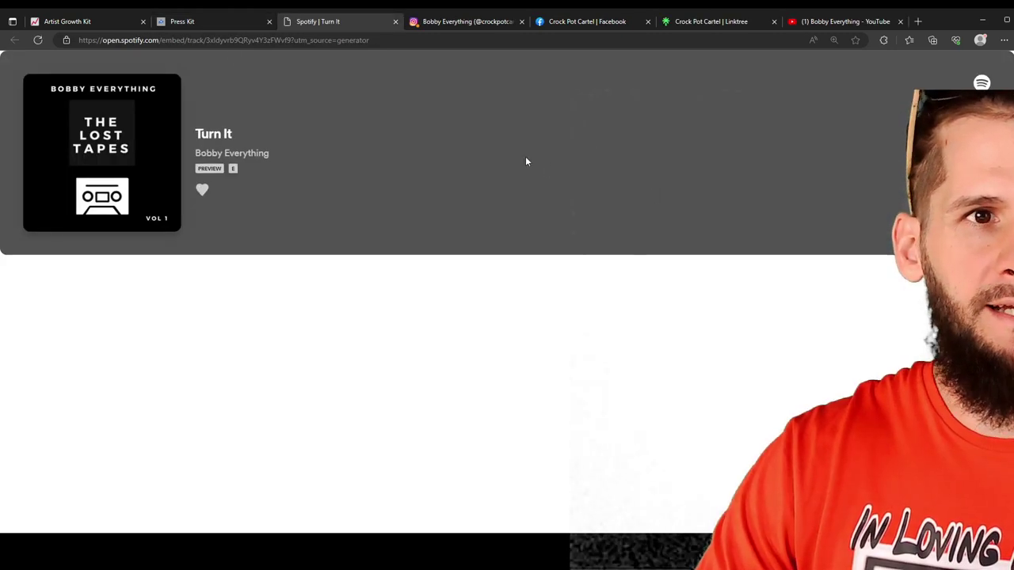
click(422, 39)
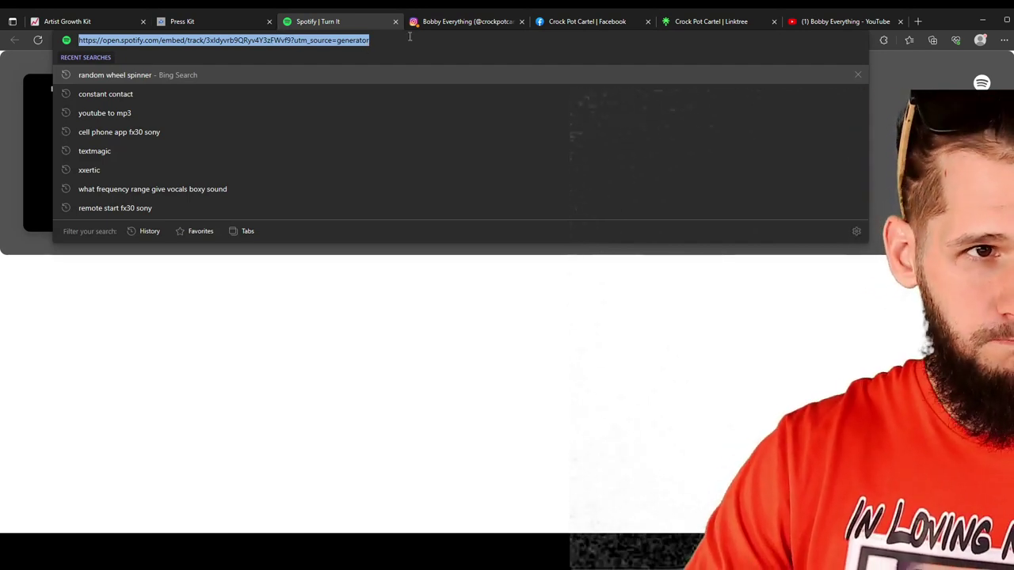
click(349, 39)
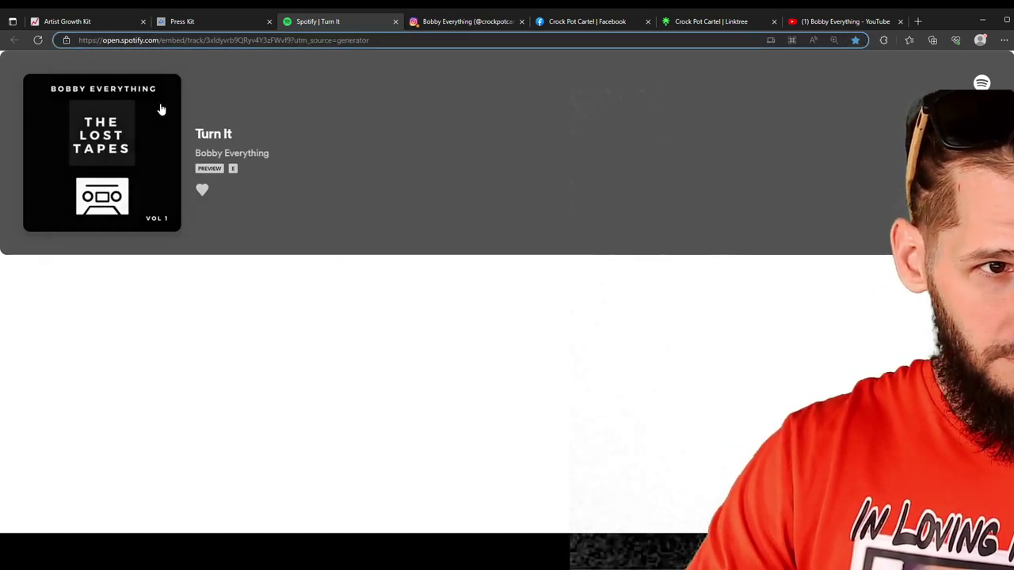
click(232, 154)
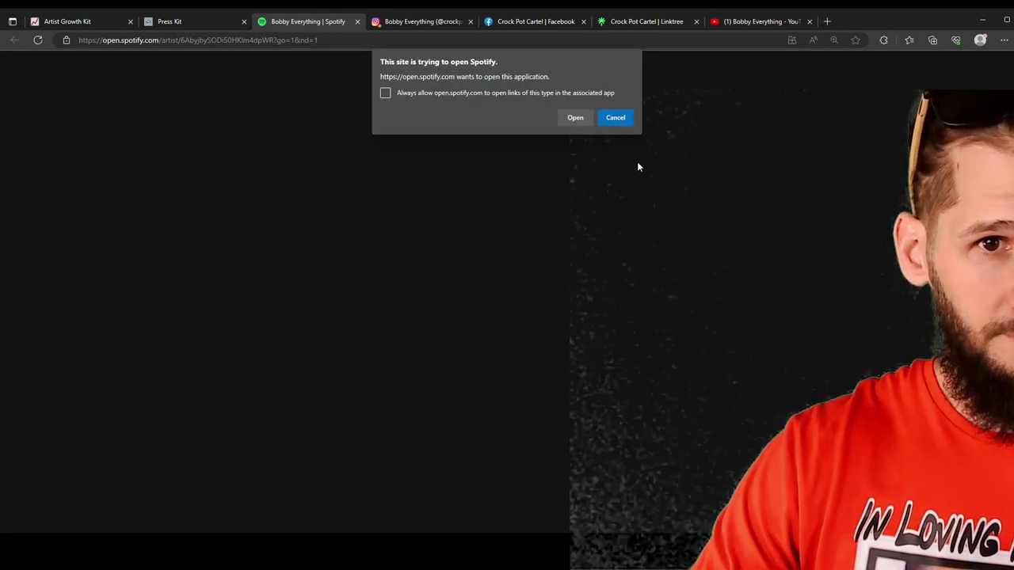
click(616, 117)
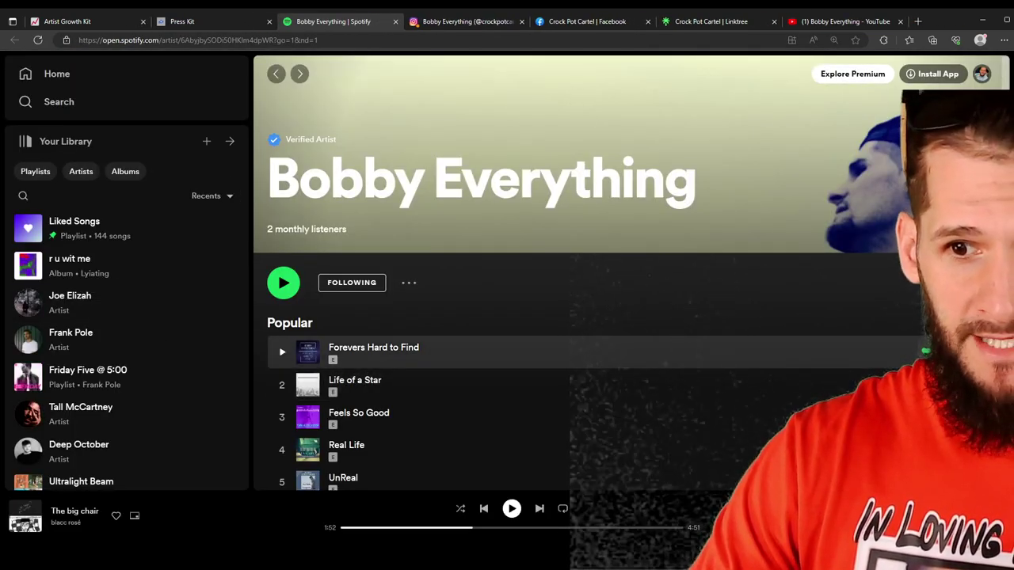
Step: Copy the song link of Forevers Hard to Find from the artist's Popular list
click(918, 352)
mouse_move(876, 305)
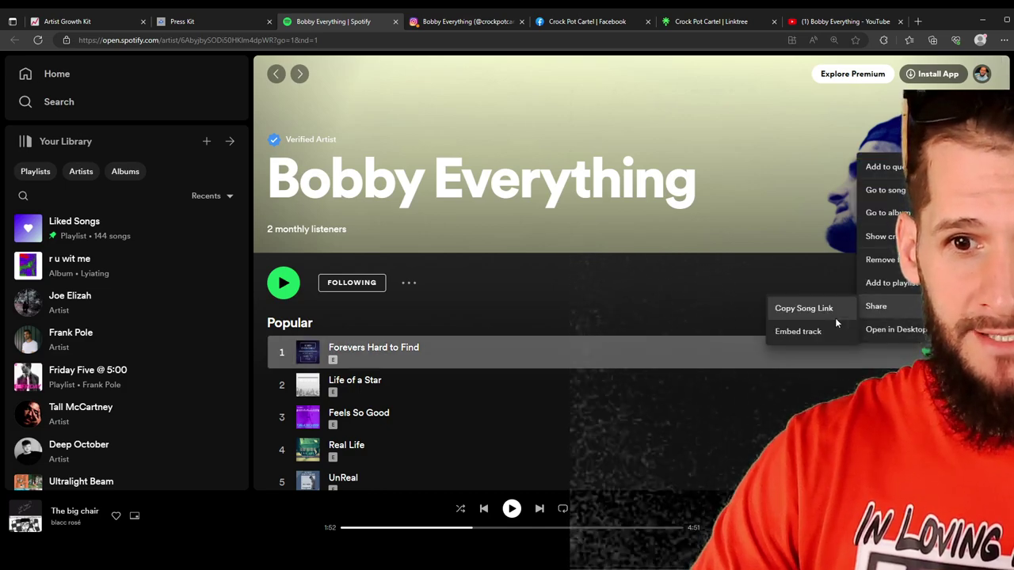
click(803, 308)
Step: Delete the Turn It and UnReal Spotify embeds from the Featured Tracks section of the Press Kit page
click(185, 19)
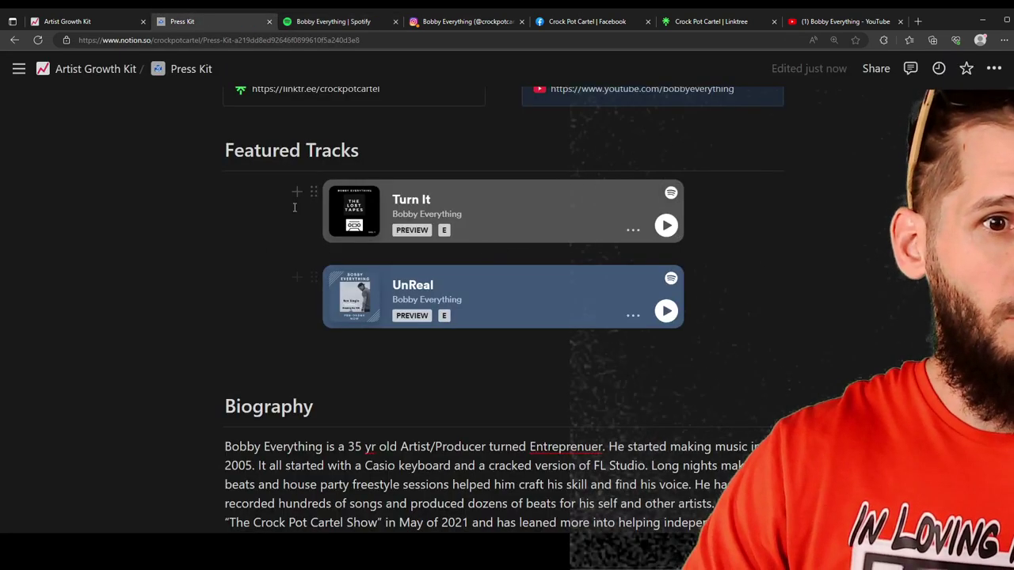
click(316, 192)
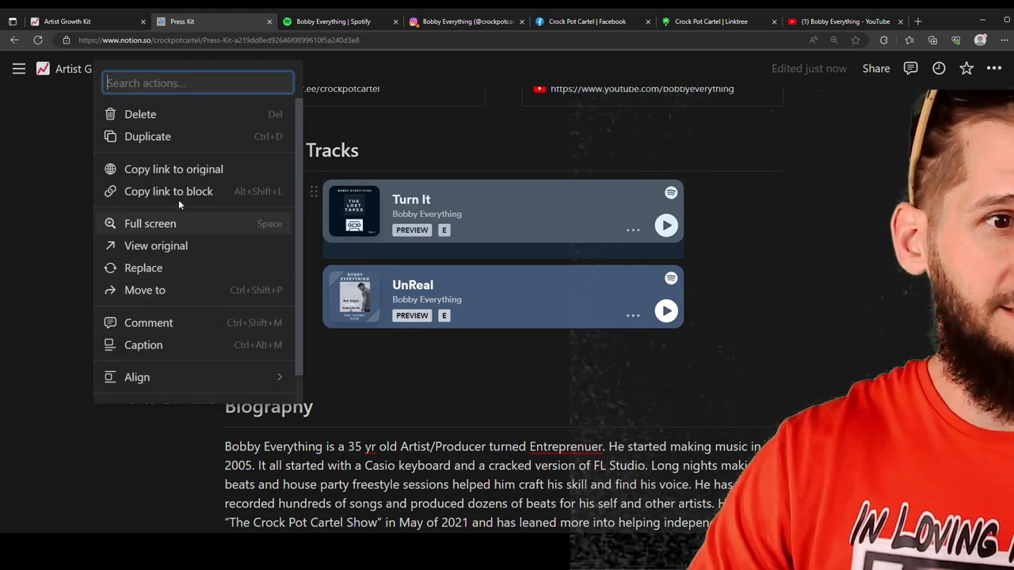
click(182, 127)
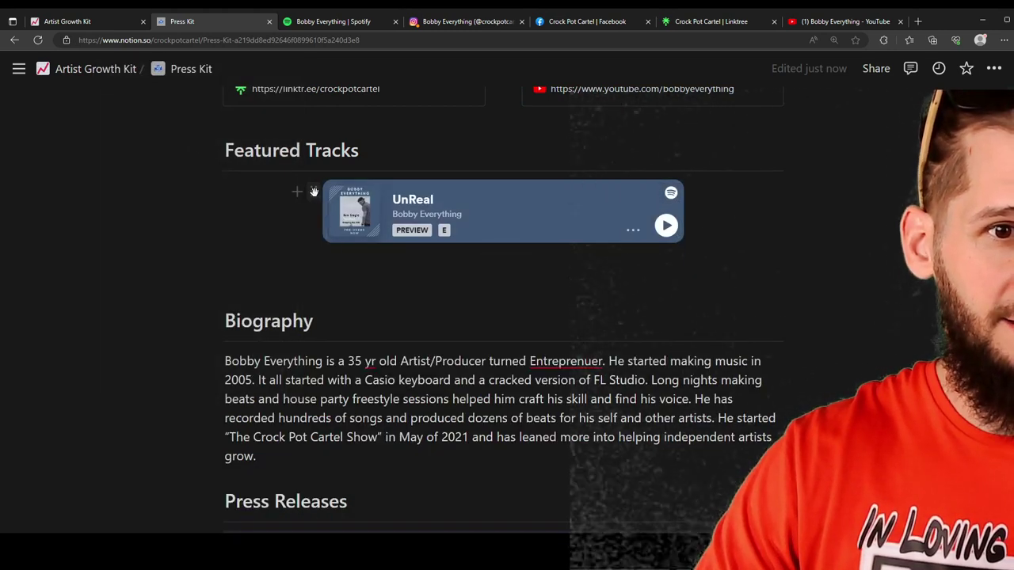
click(315, 191)
click(179, 114)
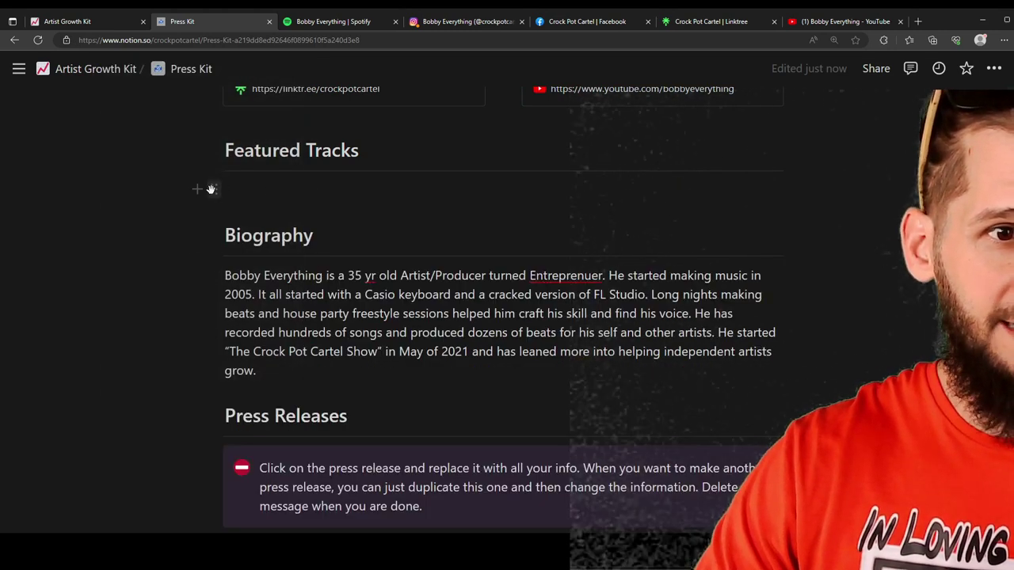
Step: Try the copied Forevers Hard to Find link as a bookmark under Featured Tracks and delete that bookmark
click(197, 190)
key(ctrl+v)
click(762, 238)
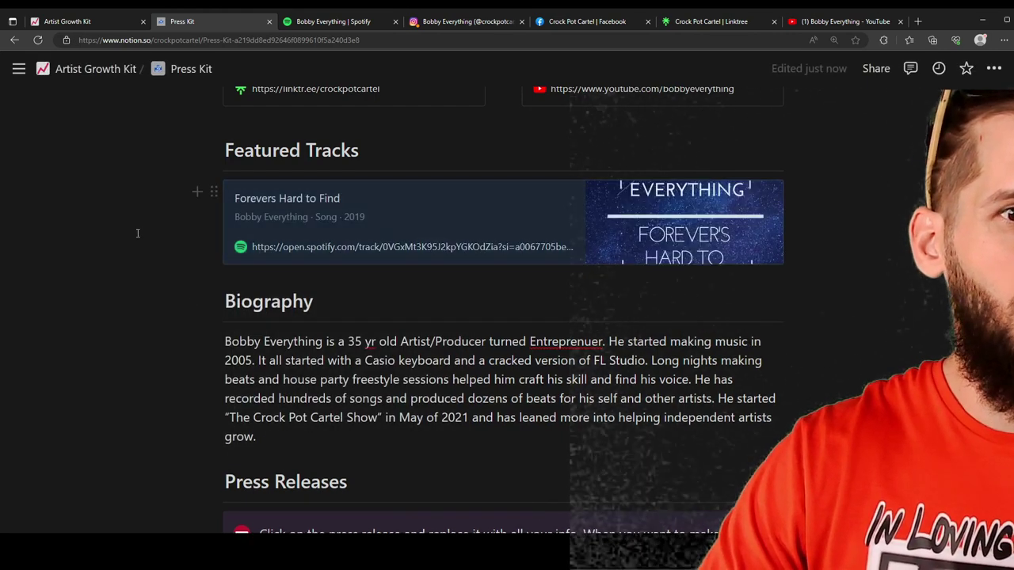
click(217, 187)
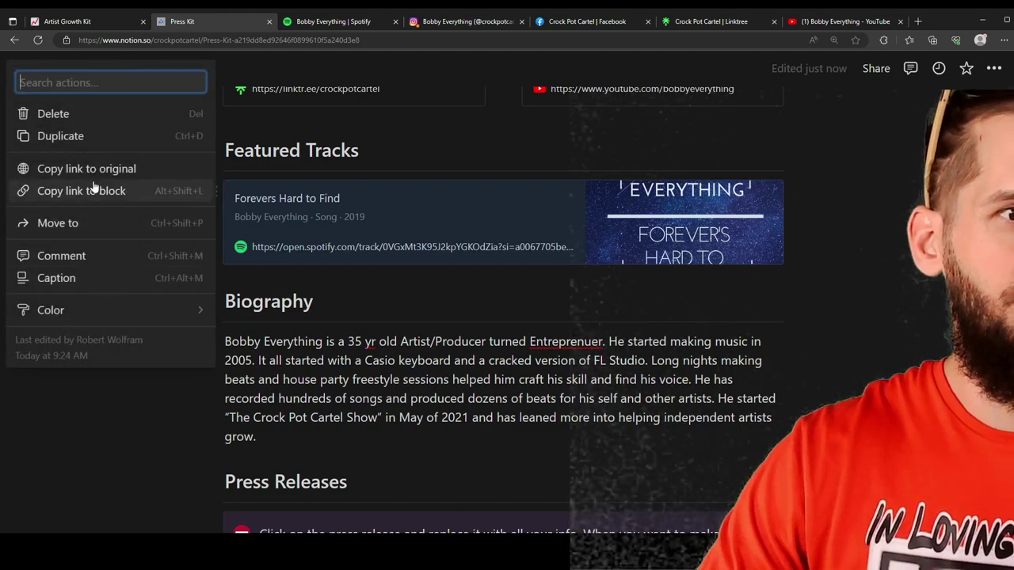
click(102, 114)
Step: Copy the Spotify embed code for Forevers Hard to Find, keeping the Normal (352px) size and 100% width
click(333, 21)
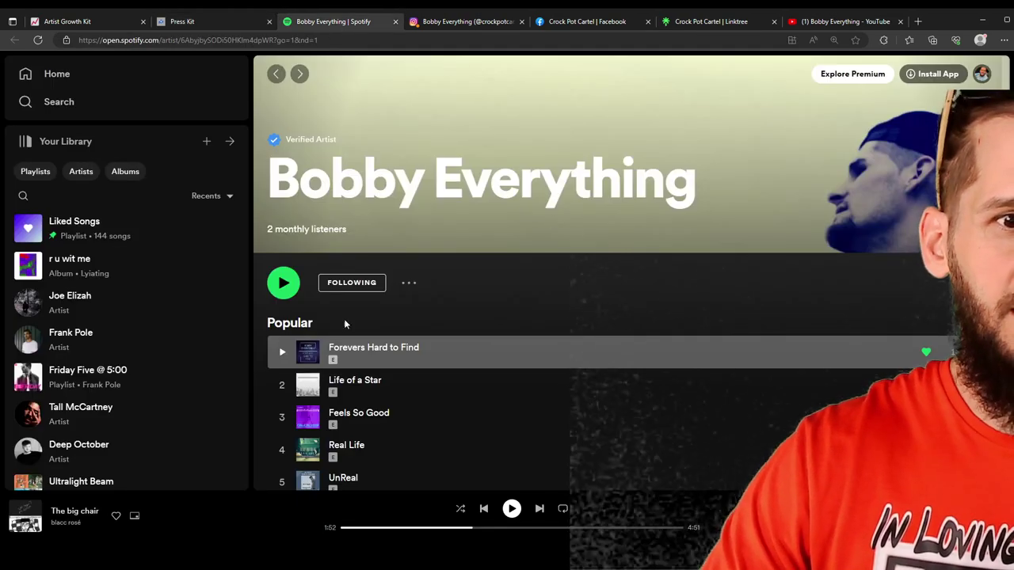
click(978, 352)
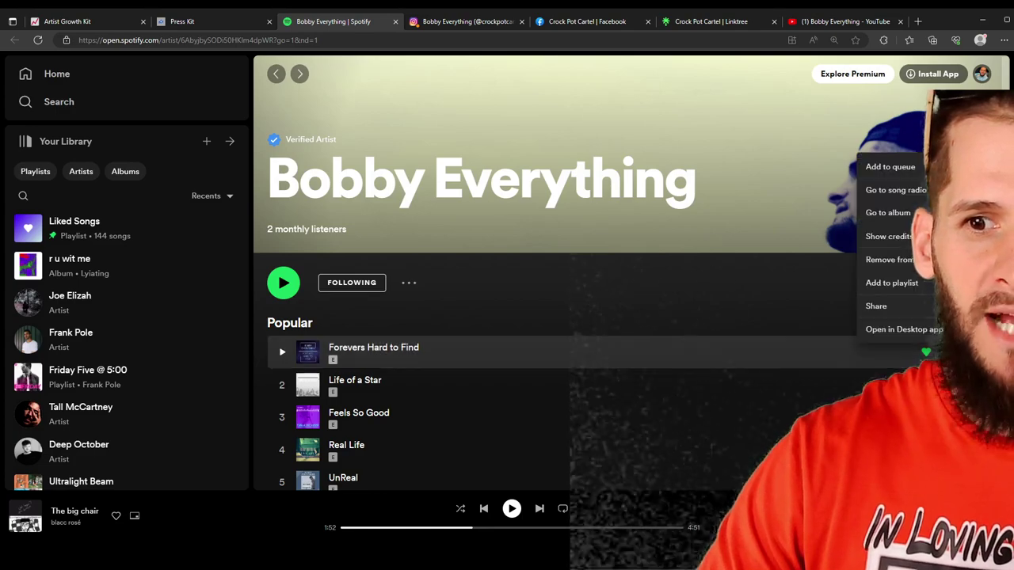
mouse_move(876, 306)
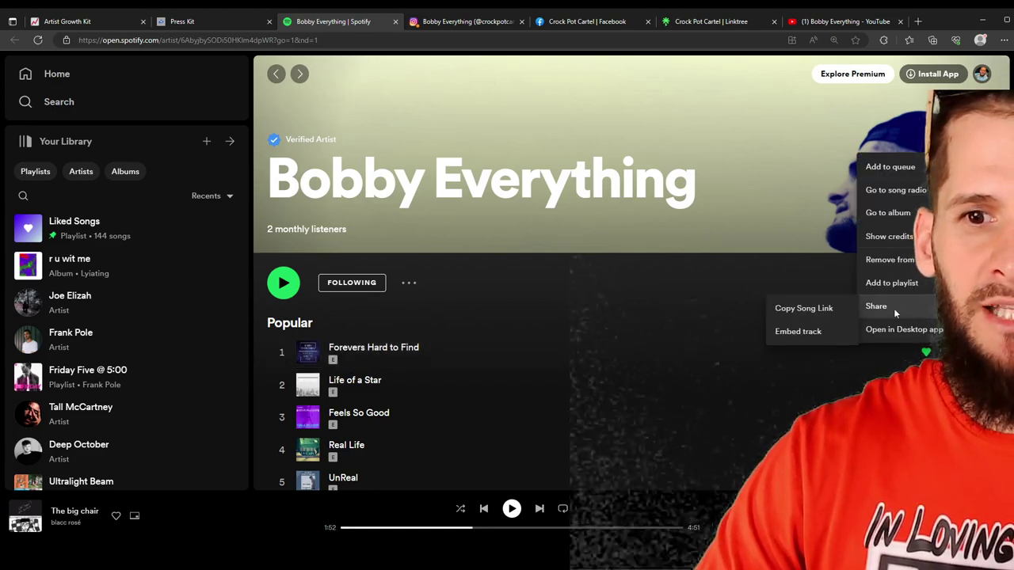
click(822, 332)
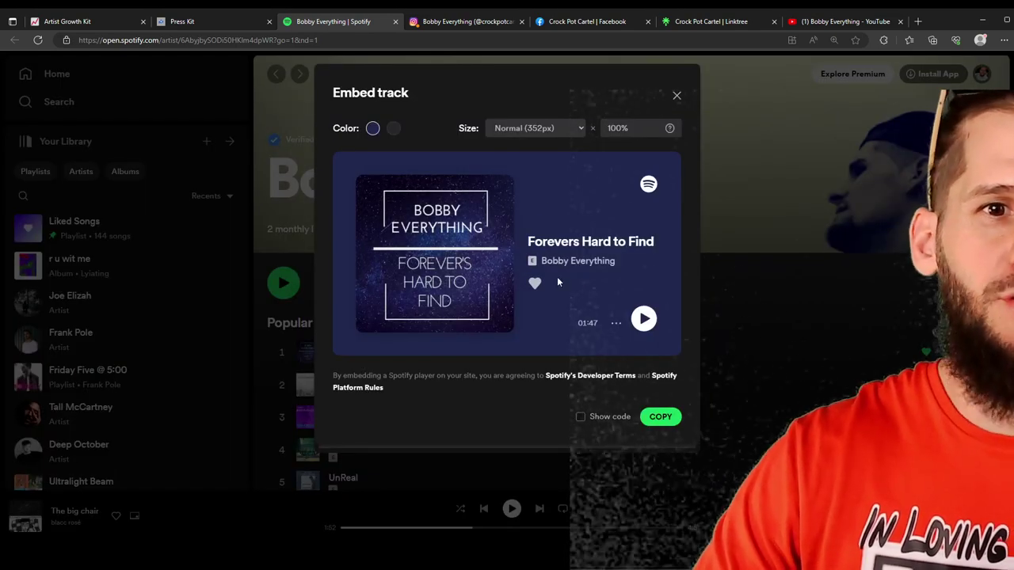
click(661, 417)
Step: Try to paste the track's iframe embed code into a new block under Featured Tracks and undo it
click(226, 20)
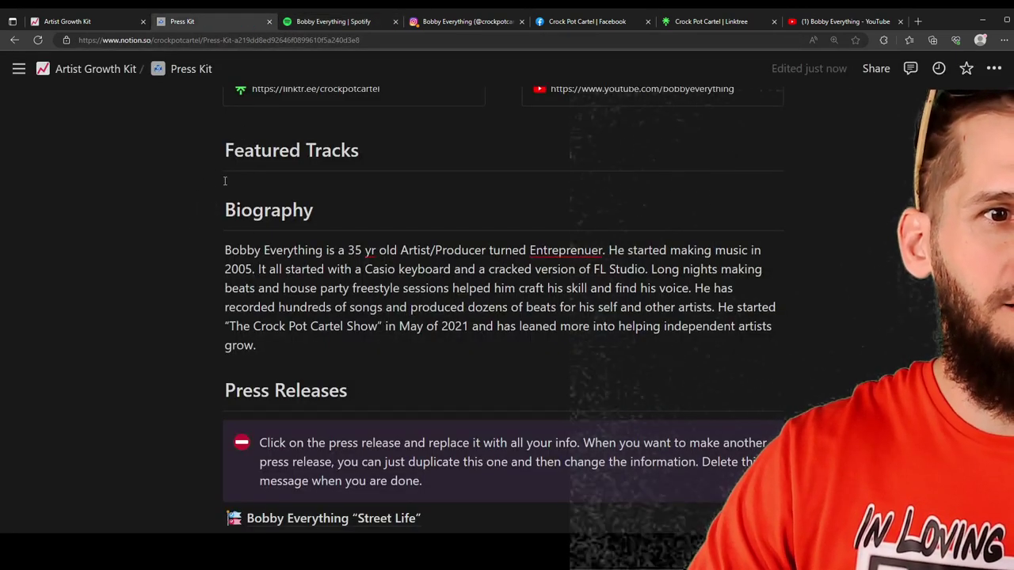
click(199, 169)
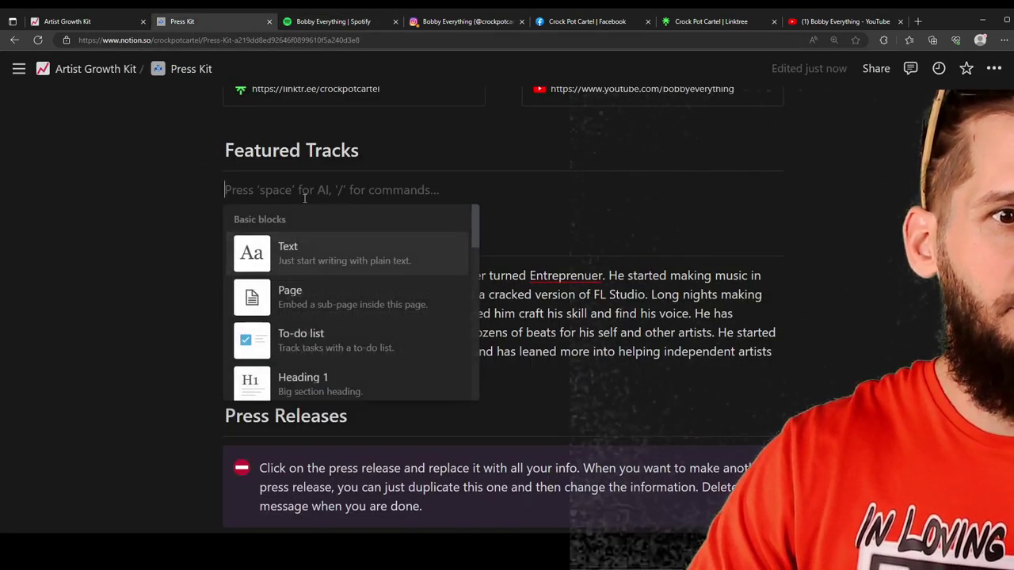
key(ctrl+v)
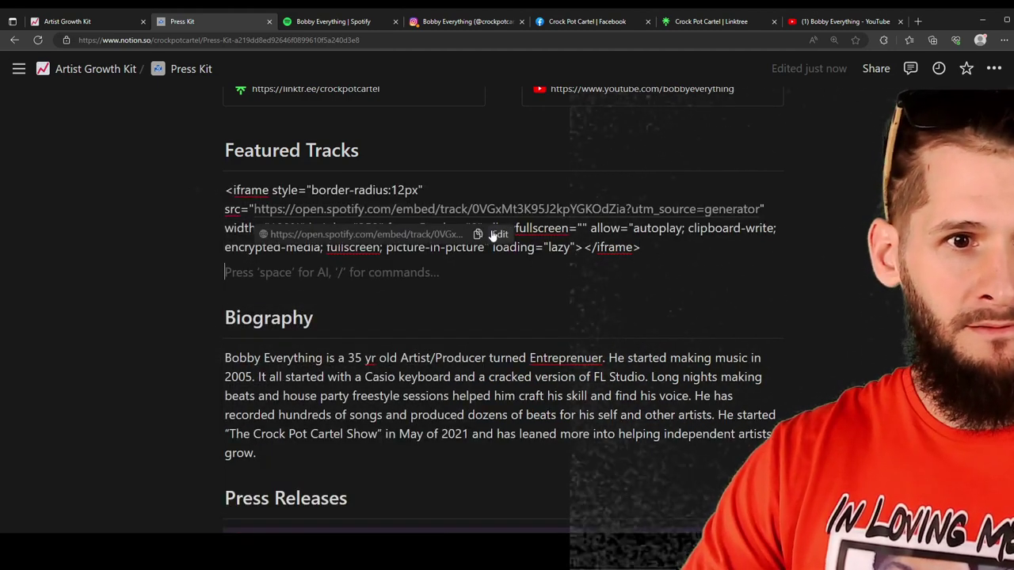
key(ctrl+z)
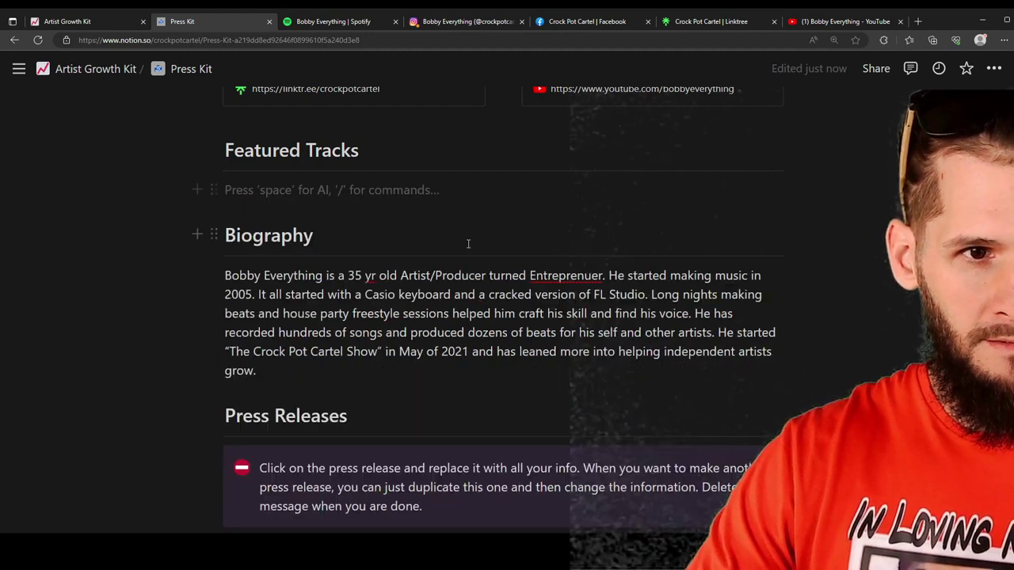
click(199, 190)
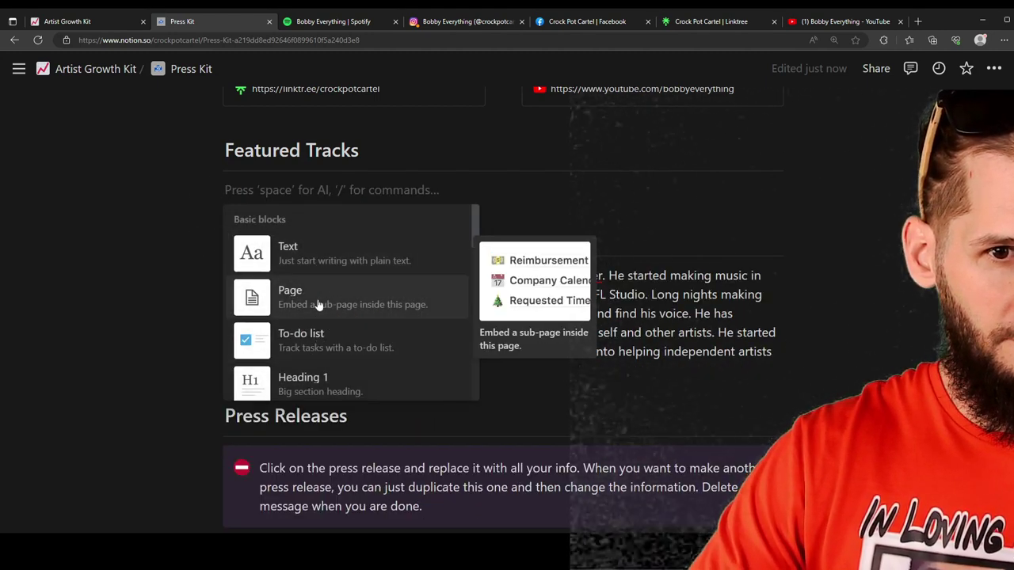
scroll(317, 305, down, 4)
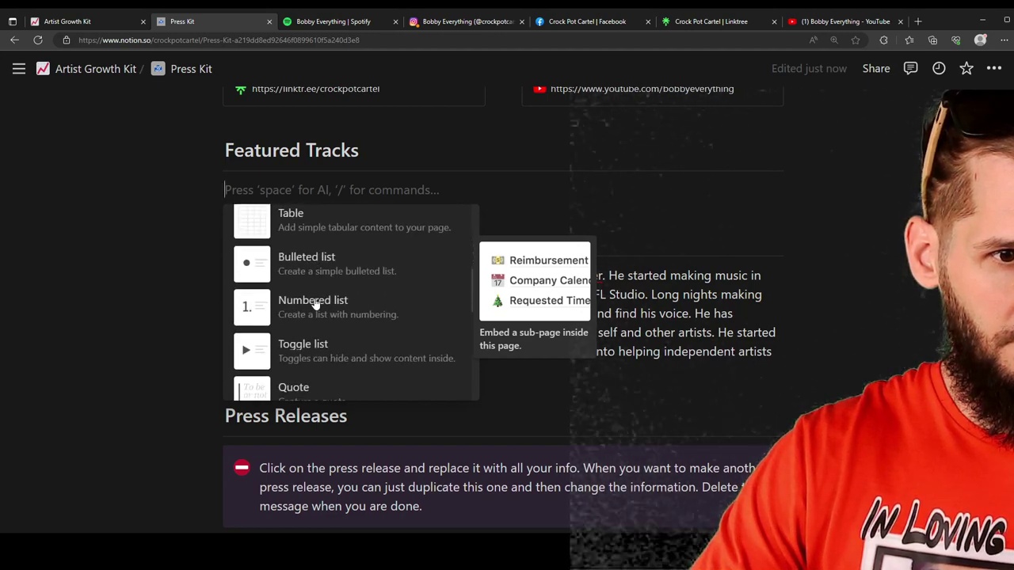
scroll(316, 305, down, 5)
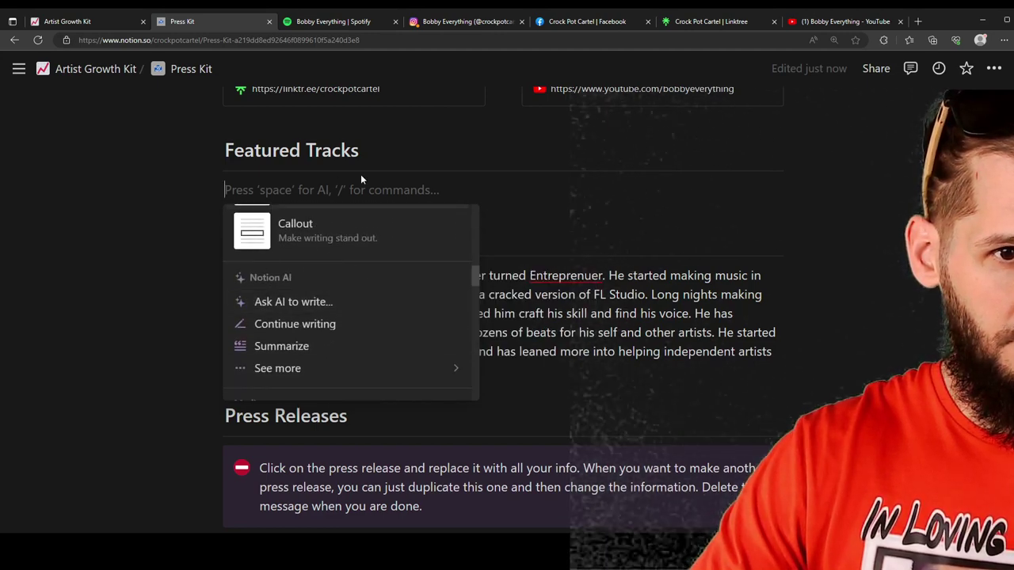
Step: Show the Forevers Hard to Find embed code on Spotify and paste the iframe code into the empty block under Featured Tracks
click(340, 21)
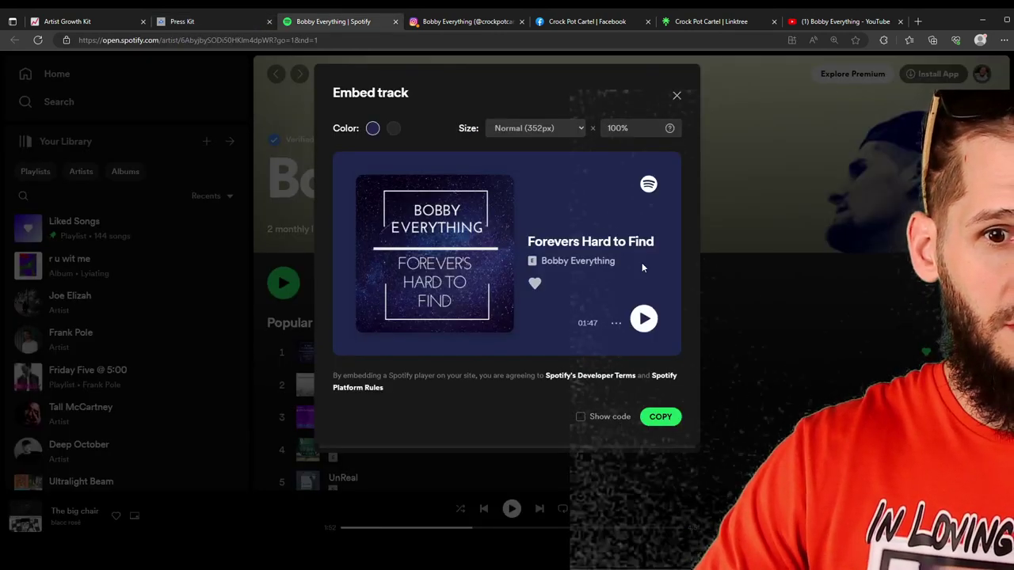
click(579, 416)
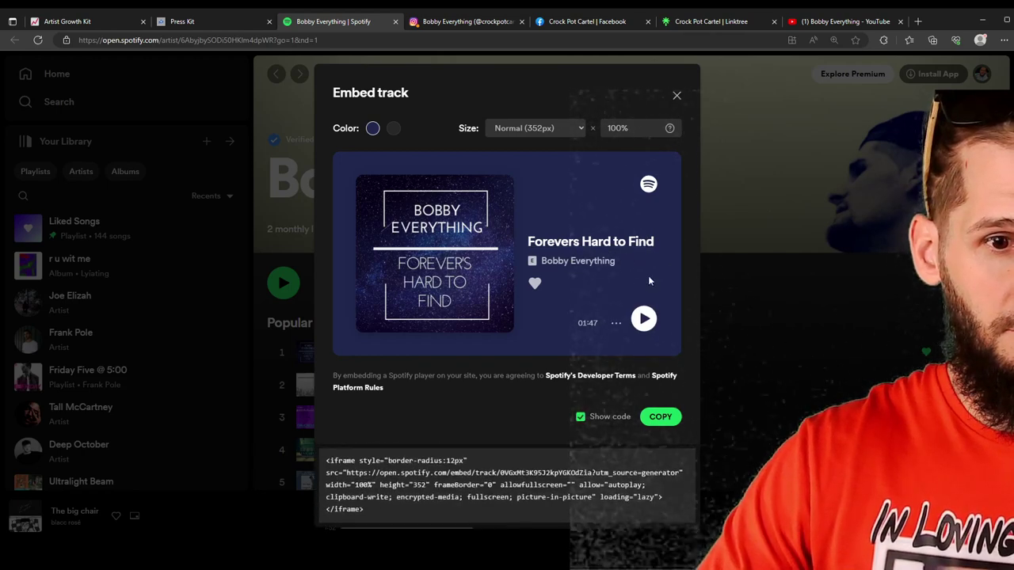
click(210, 21)
key(ctrl+v)
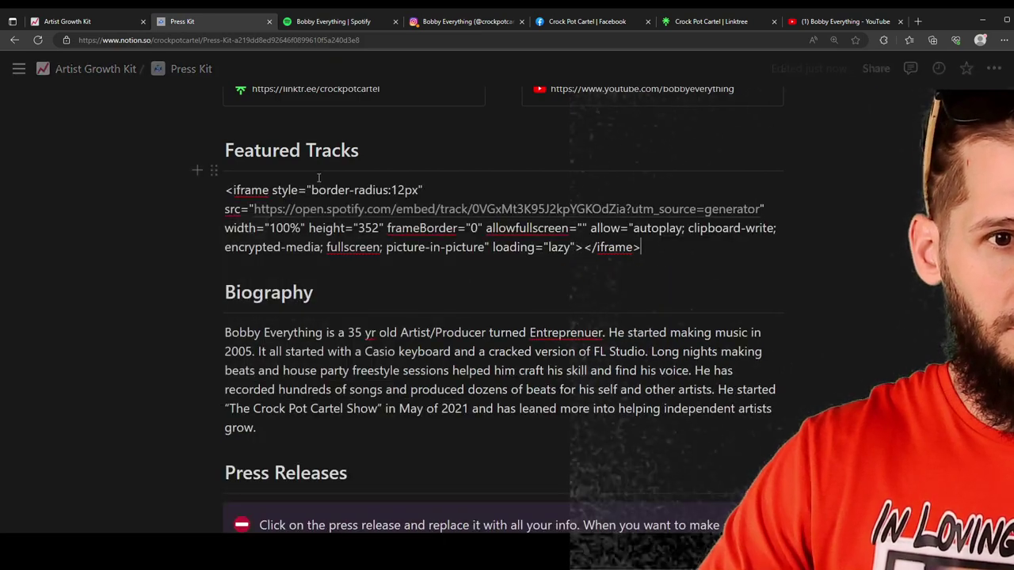
key(Return)
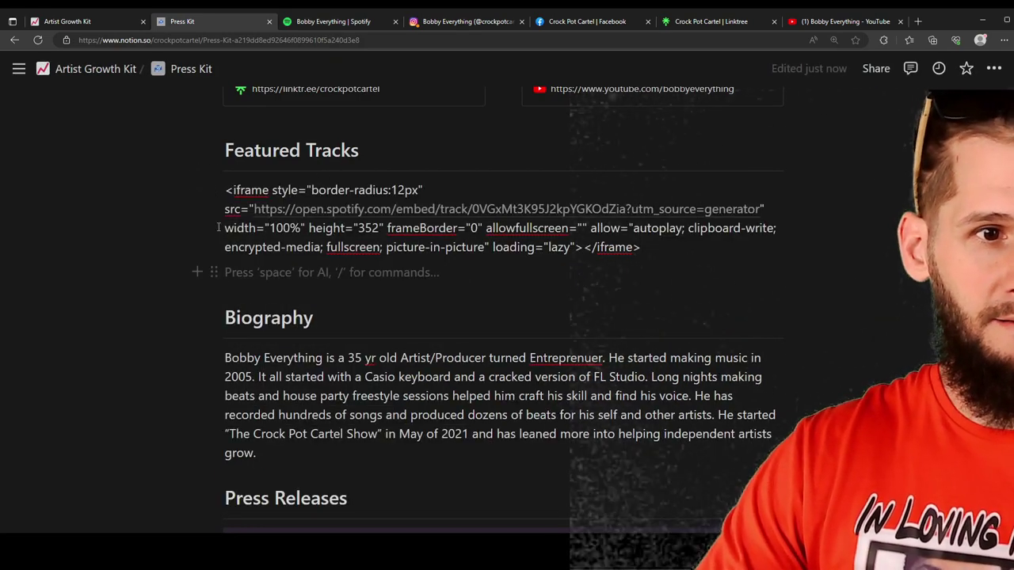
click(207, 190)
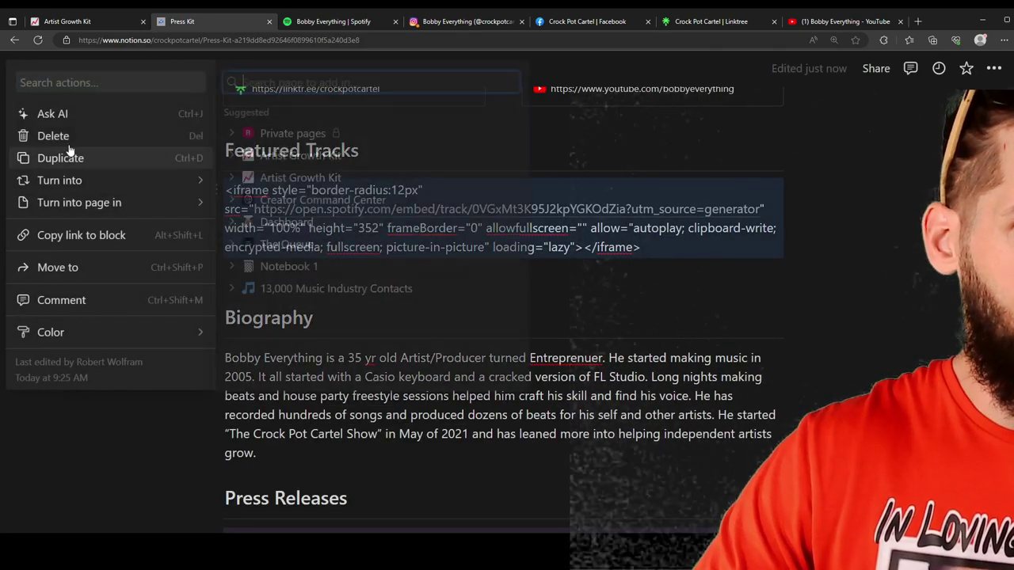
mouse_move(70, 180)
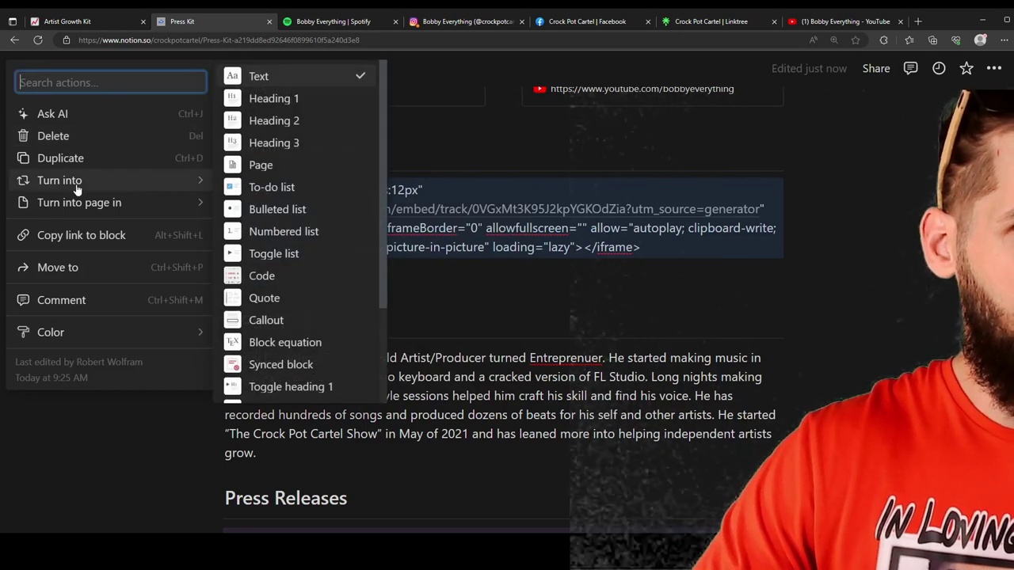
scroll(345, 311, down, 3)
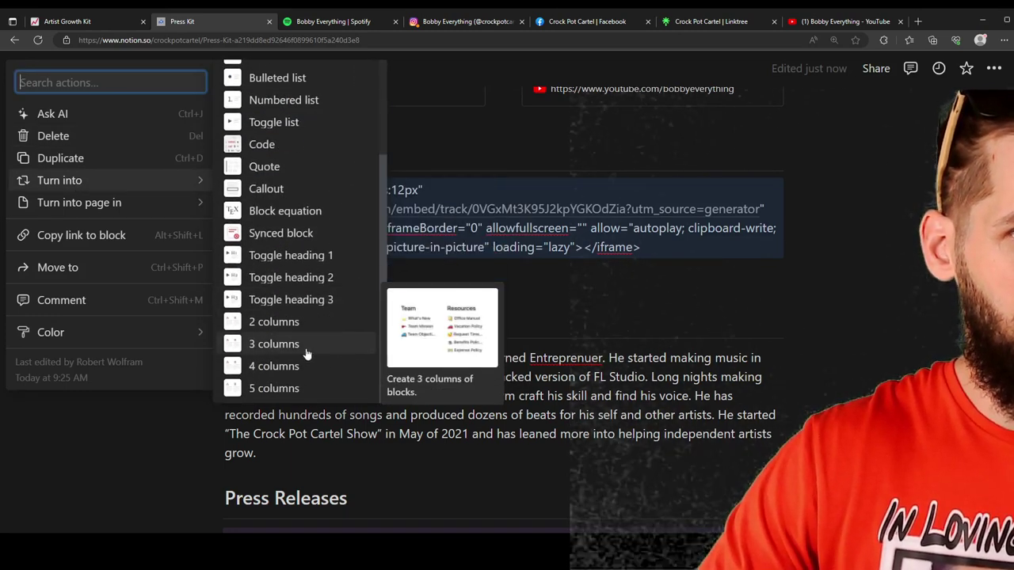
scroll(346, 309, up, 1)
key(Escape)
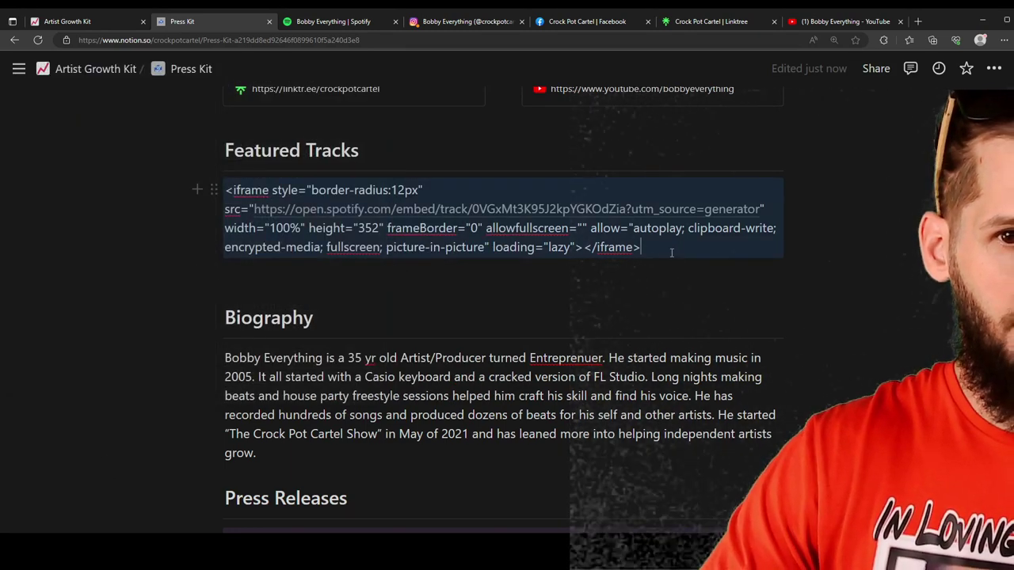
Step: Delete the pasted iframe code under Featured Tracks and copy the song link of Forevers Hard to Find on Spotify
drag(674, 249, 195, 188)
key(BackSpace)
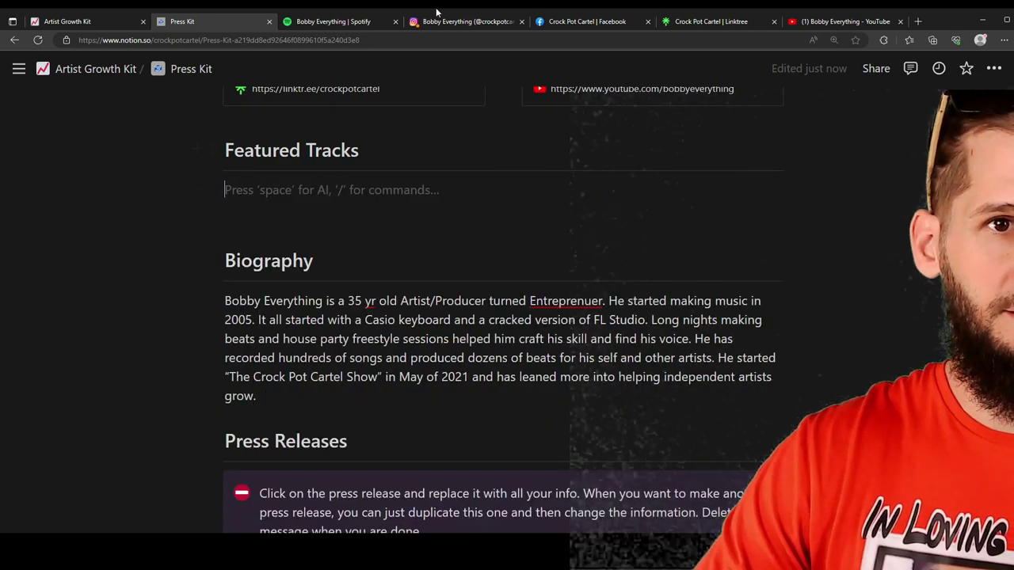
click(296, 22)
click(674, 95)
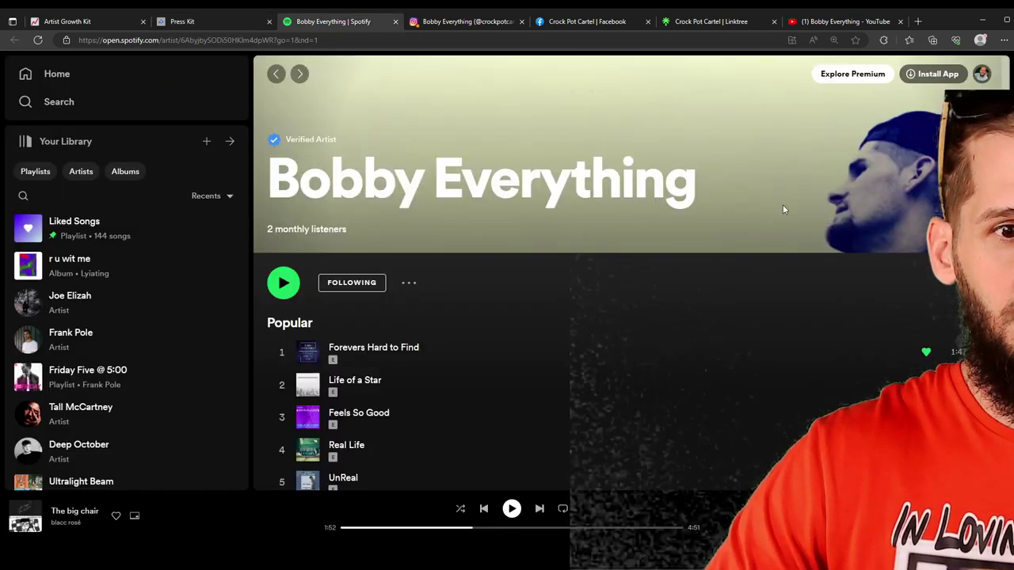
click(987, 351)
mouse_move(930, 311)
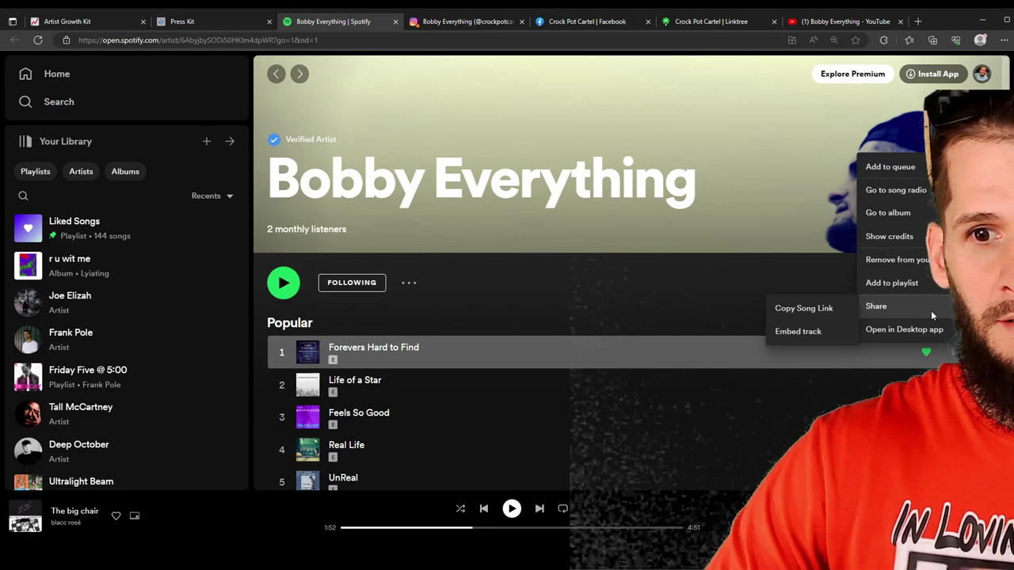
click(848, 311)
Step: Paste the copied song link into the empty block under Featured Tracks of the Notion Press Kit page and create an embed
click(183, 21)
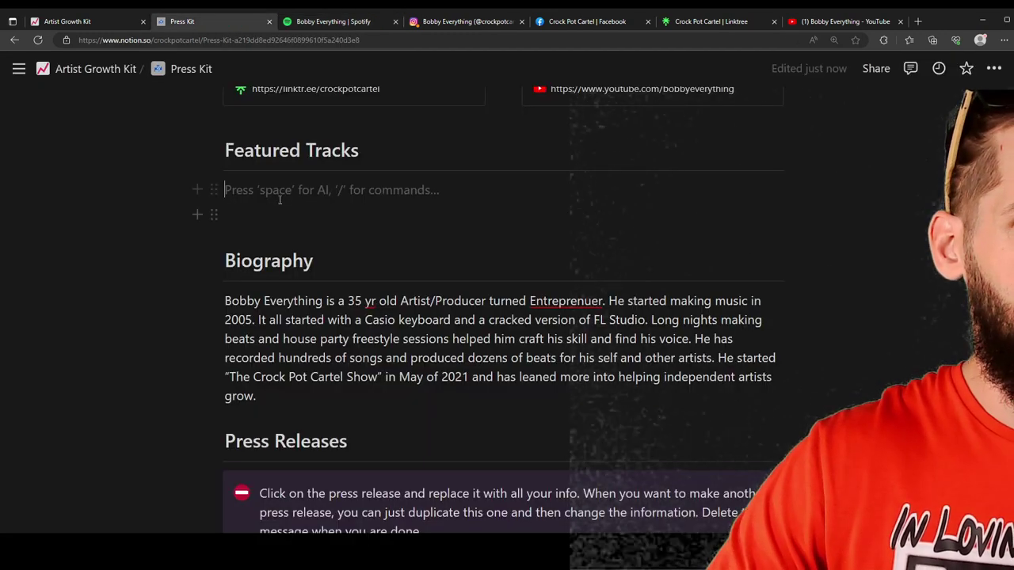
key(ctrl+v)
click(795, 261)
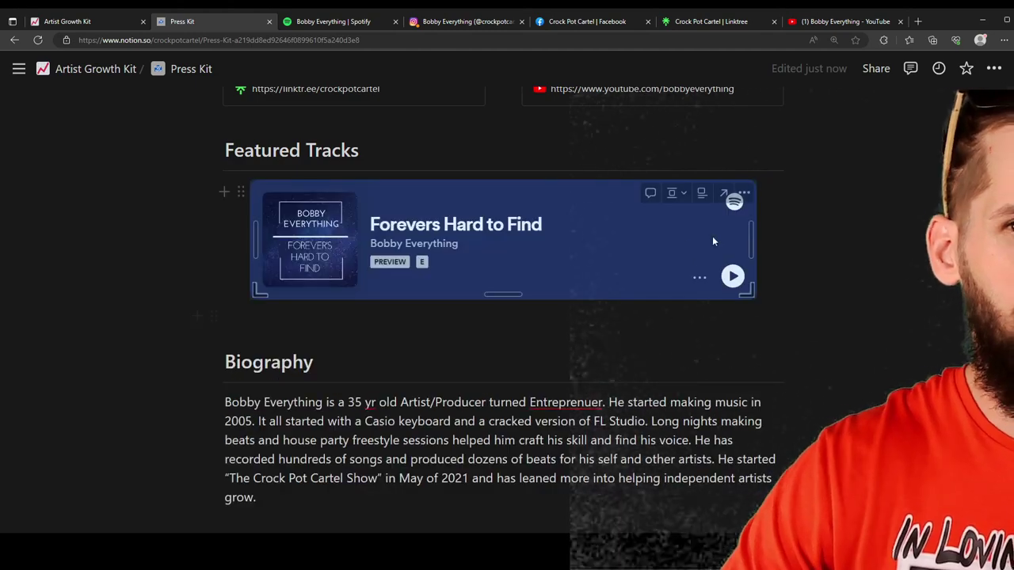
Step: Switch to Spotify and copy the song link of Life of a Star
click(376, 23)
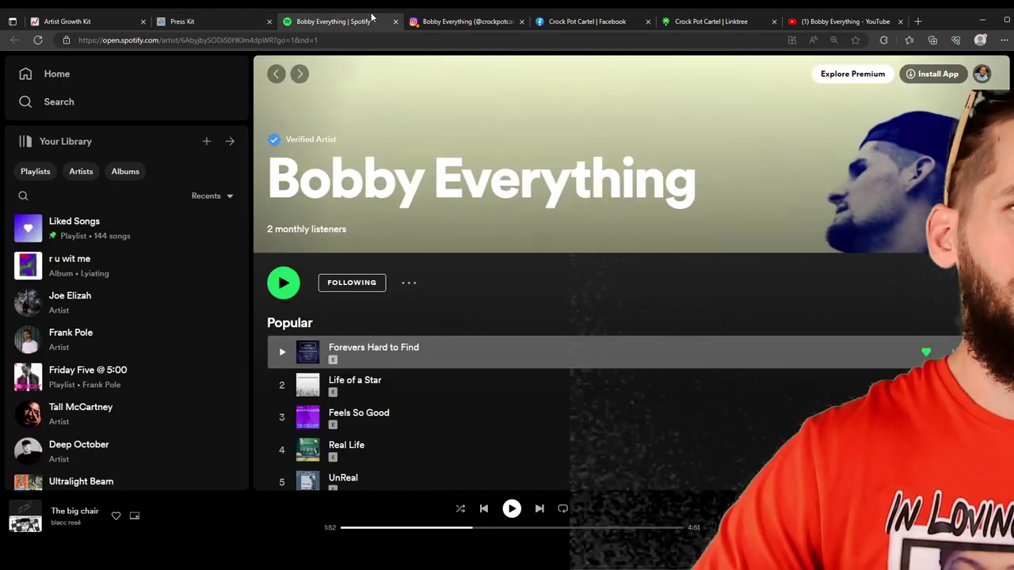
click(943, 385)
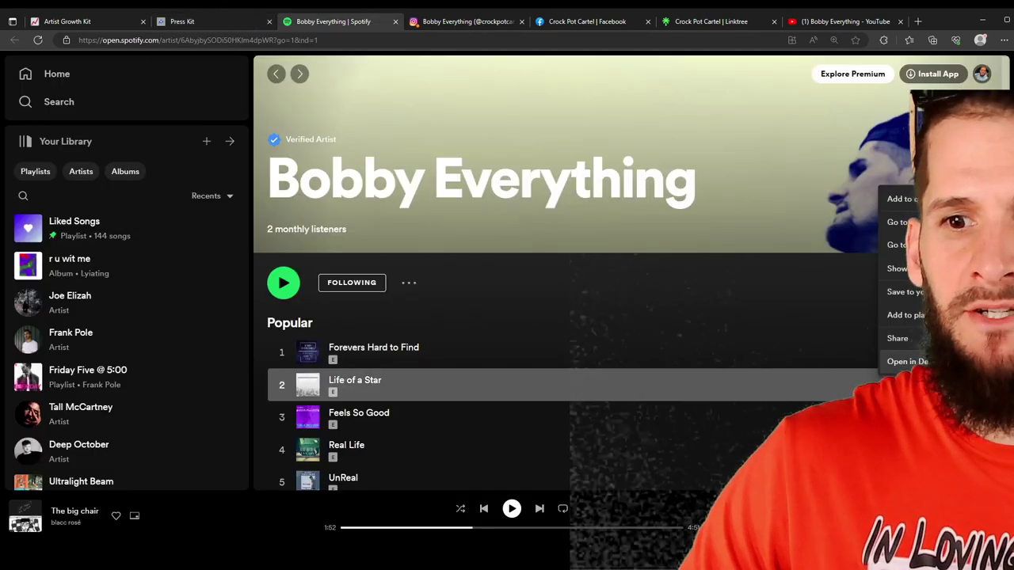
mouse_move(897, 338)
click(811, 339)
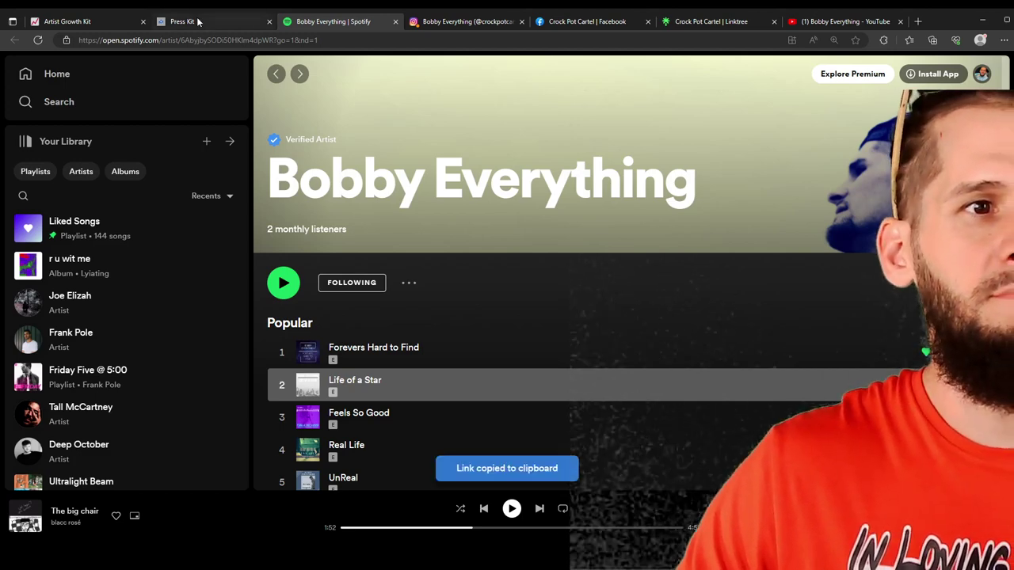
Step: Embed the Life of a Star link in a new block below the Forevers Hard to Find player, then play the latter's preview
click(200, 21)
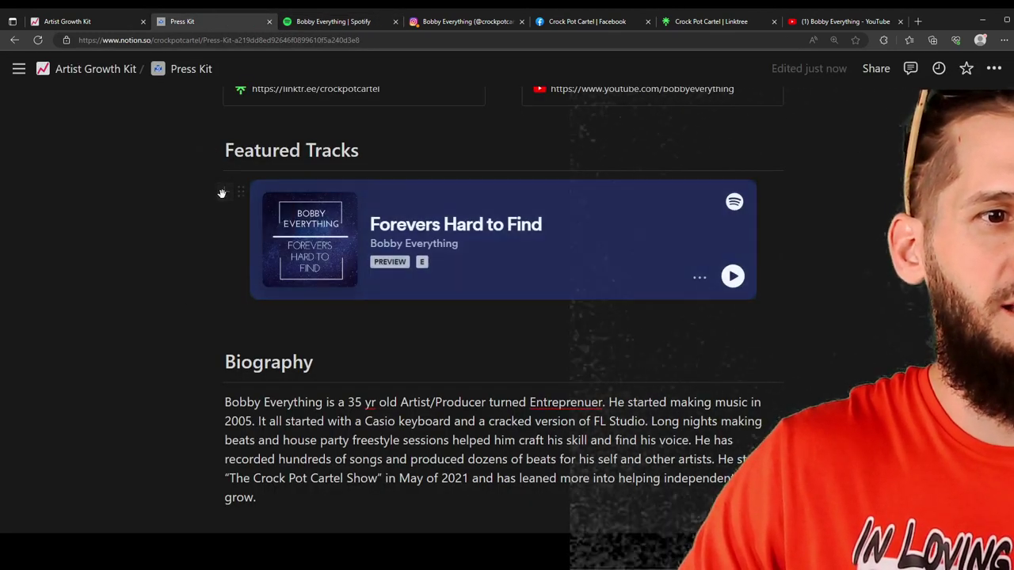
click(222, 194)
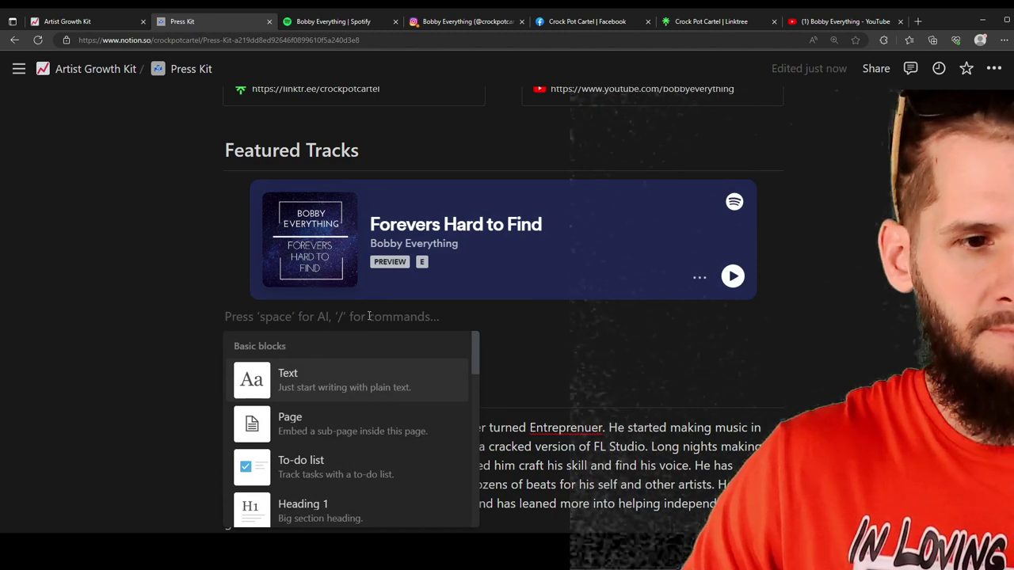
key(ctrl+v)
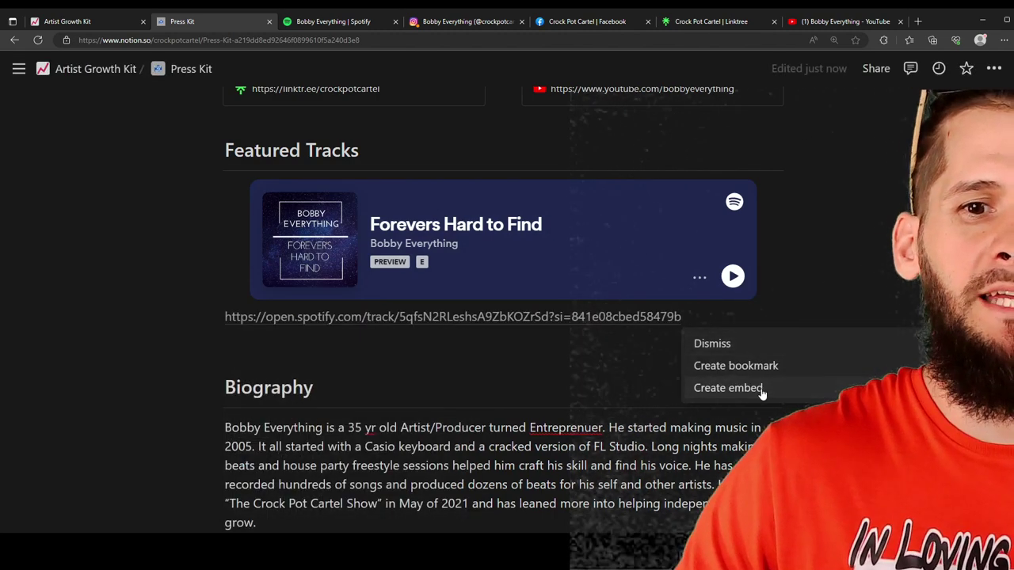
click(759, 389)
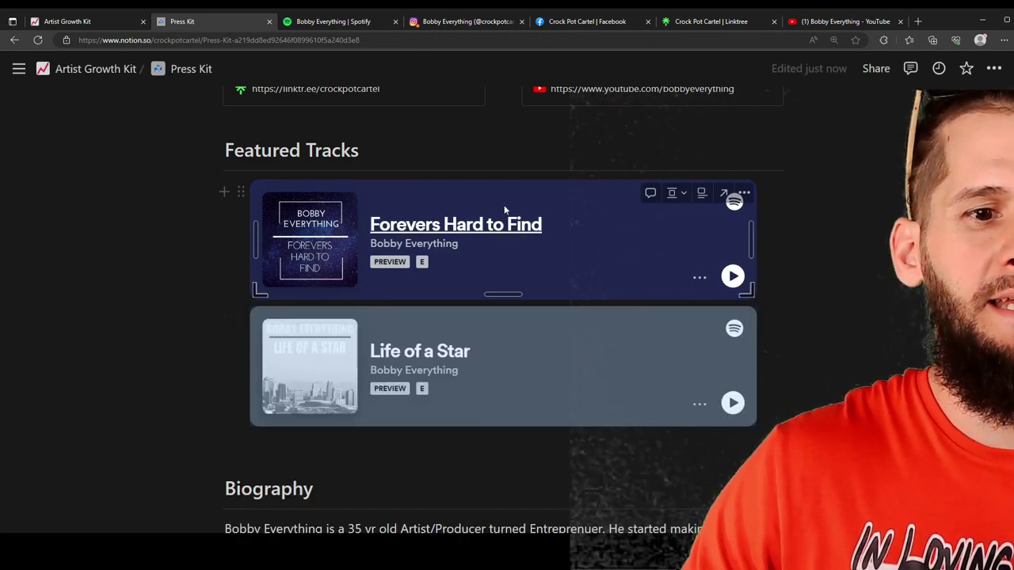
click(732, 277)
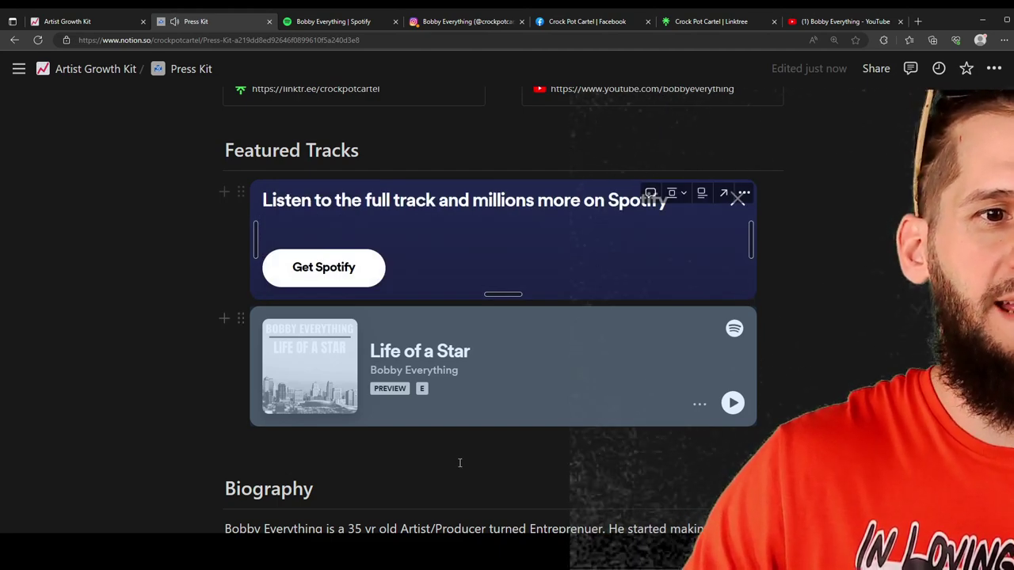
Step: Delete the whole existing paragraph under the Biography heading
scroll(150, 359, down, 1)
scroll(150, 358, down, 4)
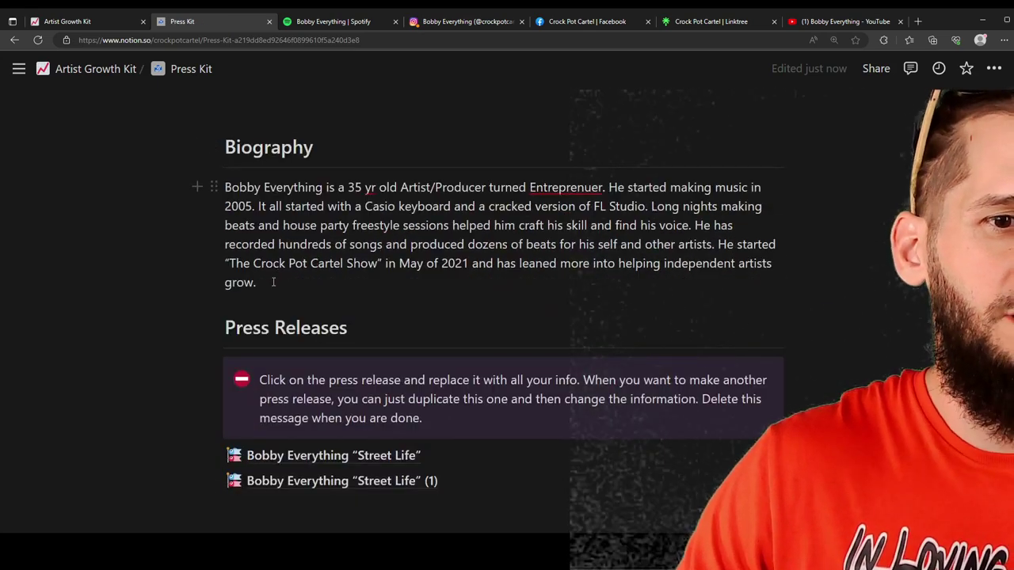
drag(262, 291, 197, 182)
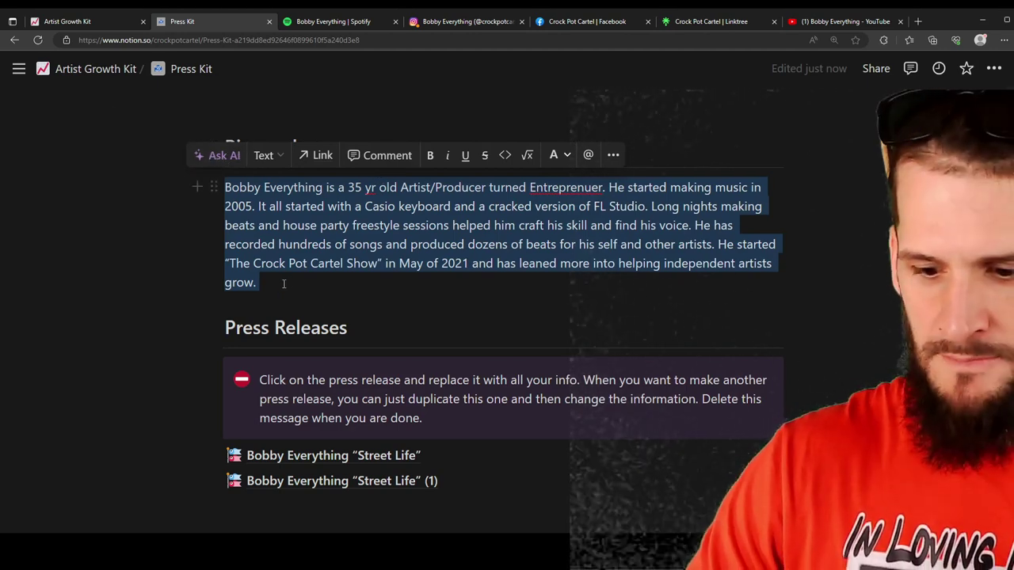
click(228, 187)
drag(257, 282, 228, 193)
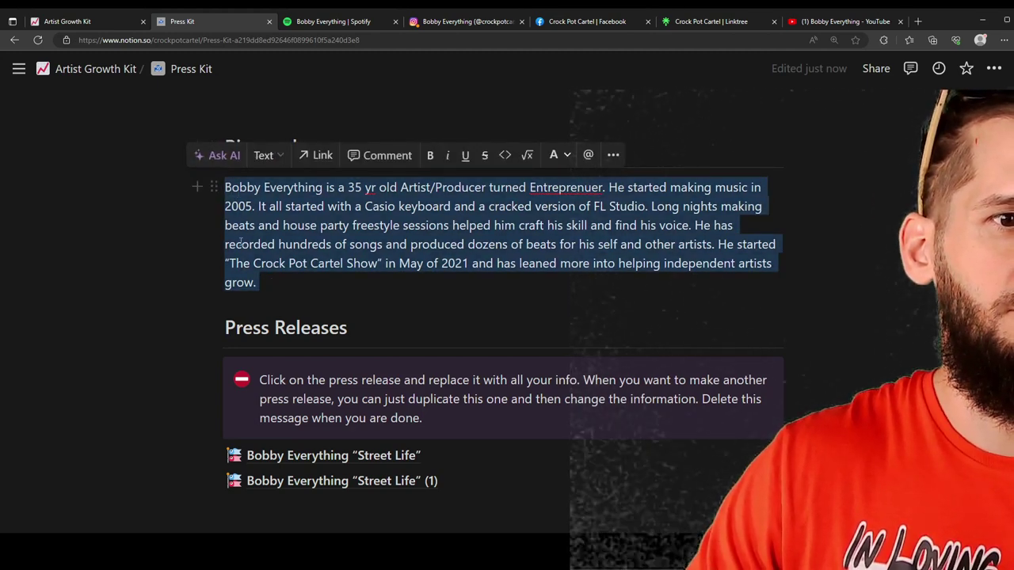
key(BackSpace)
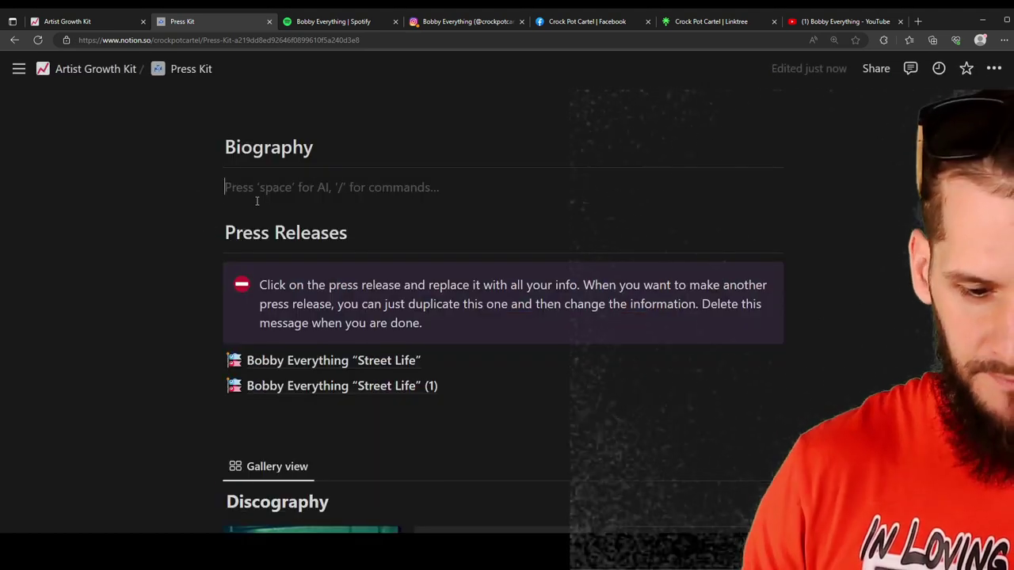
text(Wr)
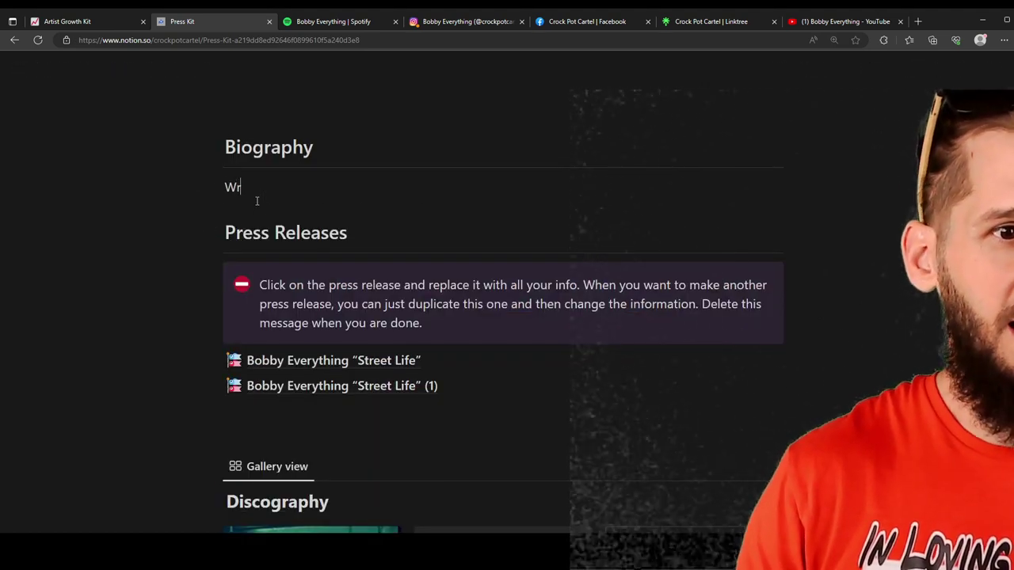
key(BackSpace)
key(BackSpace)
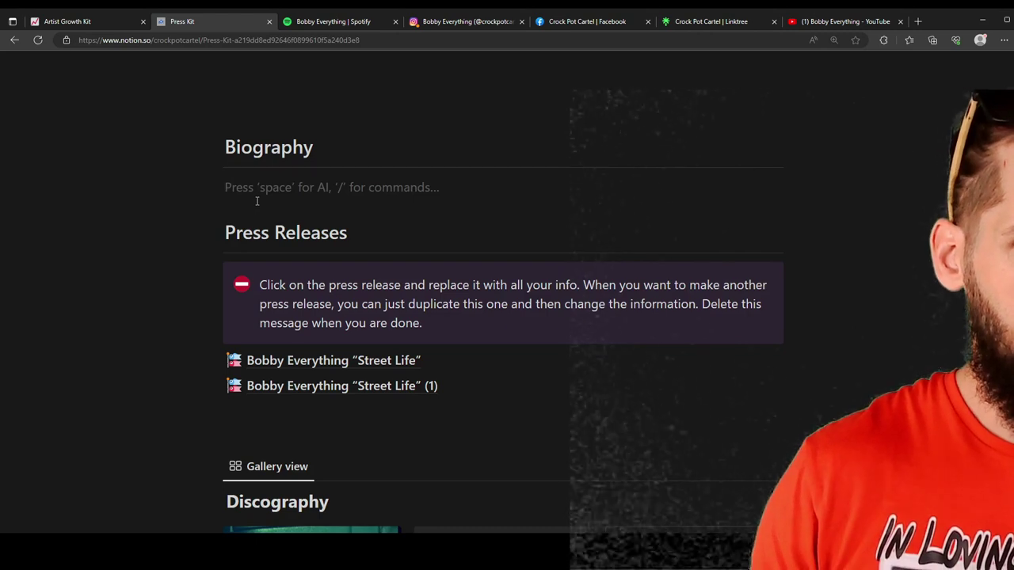
Step: Start an AI writing prompt in the empty Biography block with the words "Write me a"
key(space)
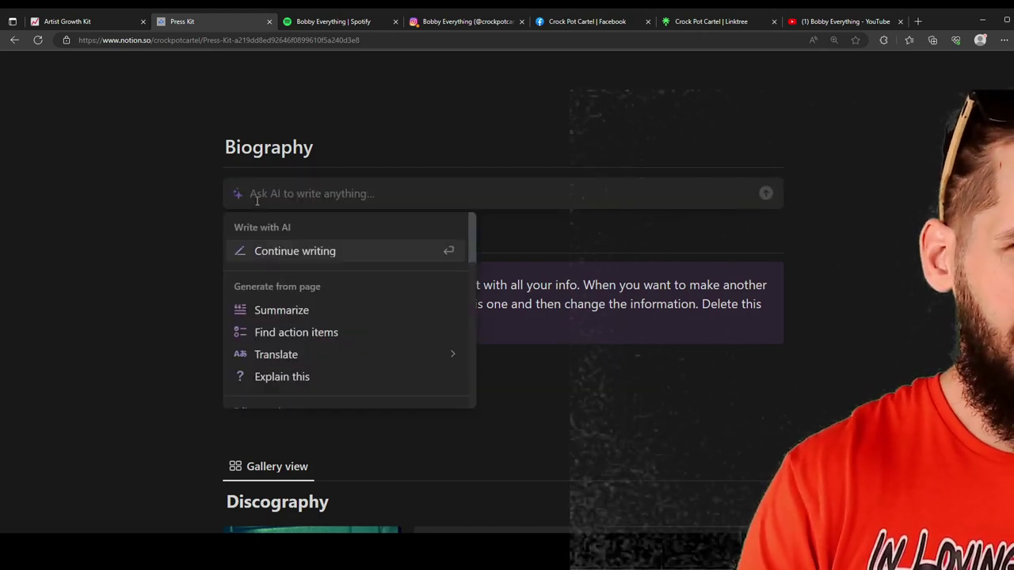
text(Write me an)
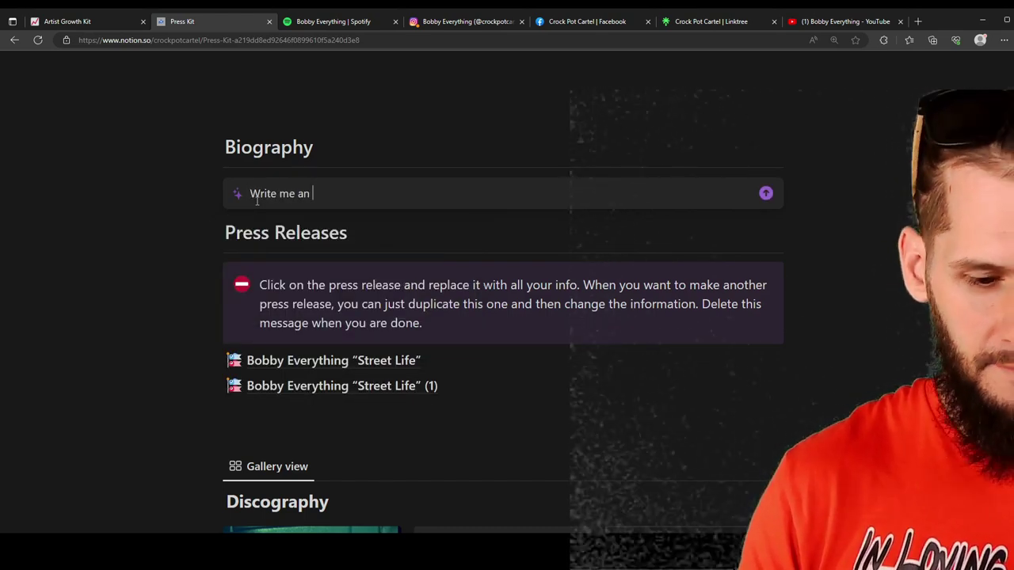
text(Artists biograp)
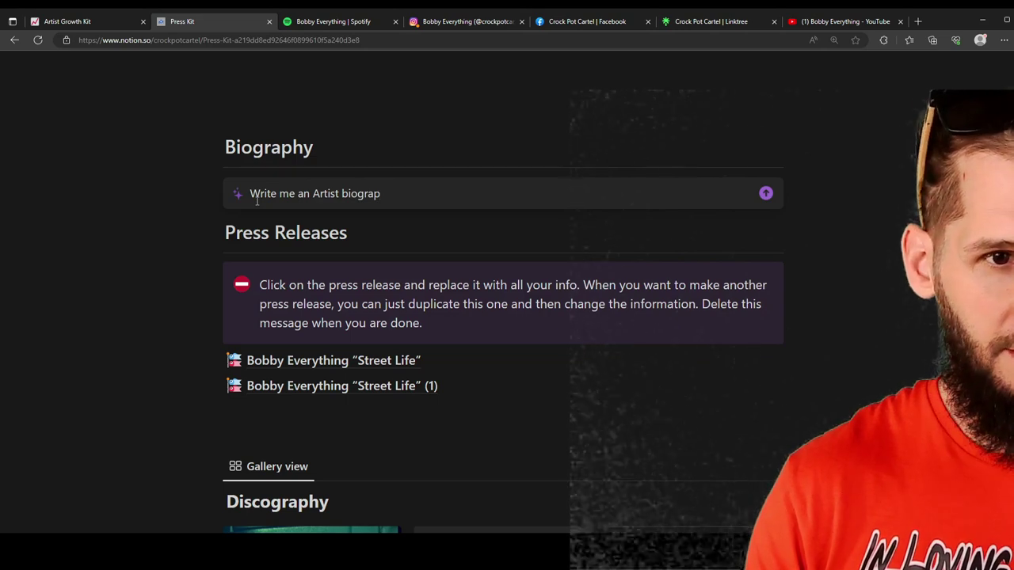
key(BackSpace)
key(BackSpace)
key(BackSpace)
key(BackSpace)
key(BackSpace)
key(BackSpace)
key(BackSpace)
text(usic artis)
key(BackSpace)
key(BackSpace)
key(BackSpace)
key(BackSpace)
key(BackSpace)
key(BackSpace)
key(BackSpace)
key(BackSpace)
key(BackSpace)
key(BackSpace)
key(BackSpace)
key(BackSpace)
key(BackSpace)
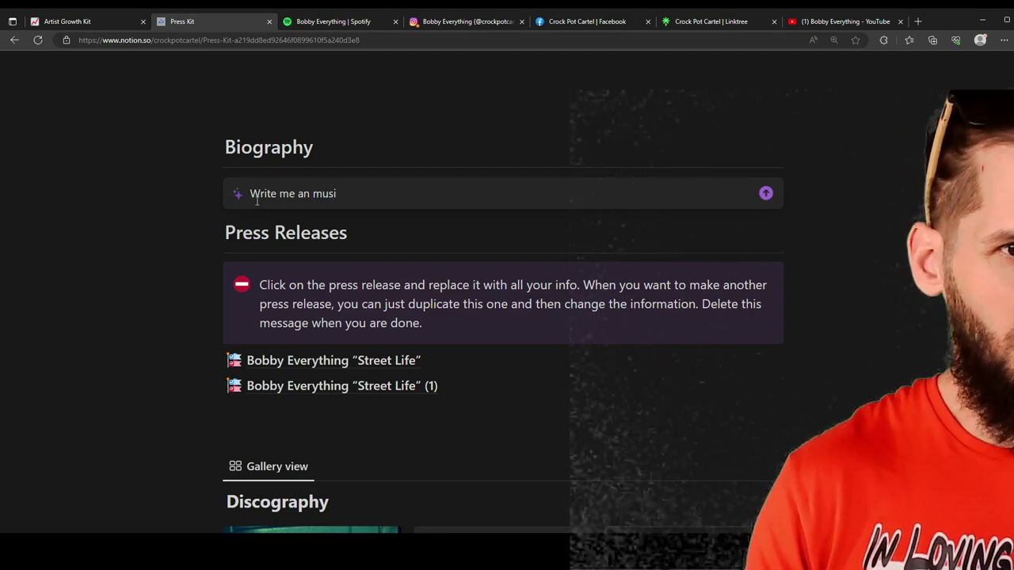
Step: Extend the AI prompt to request a biography for a musical artist, giving the artist's stage name, followed by "Here are some details you can include."
text(r)
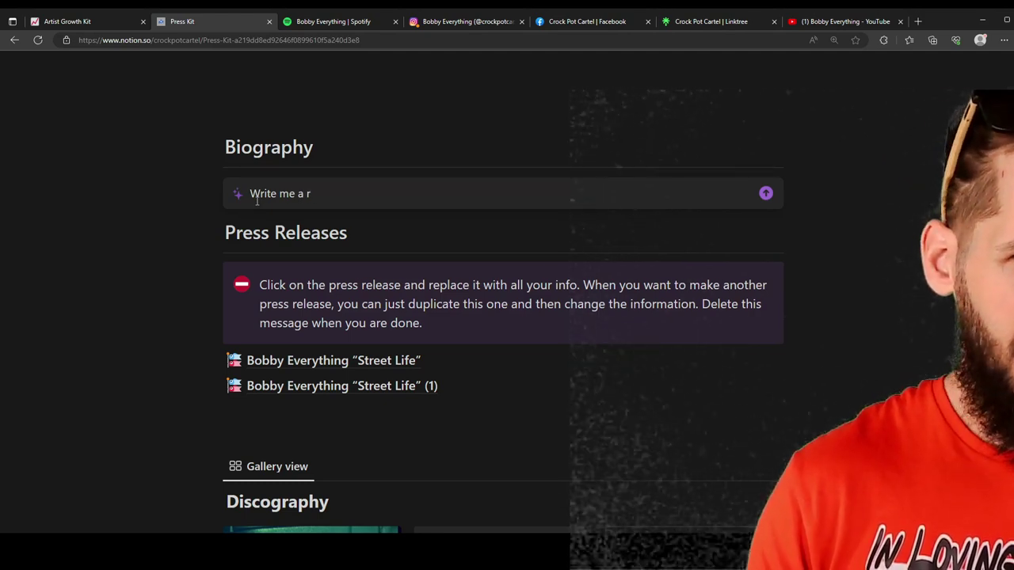
text(abiography for)
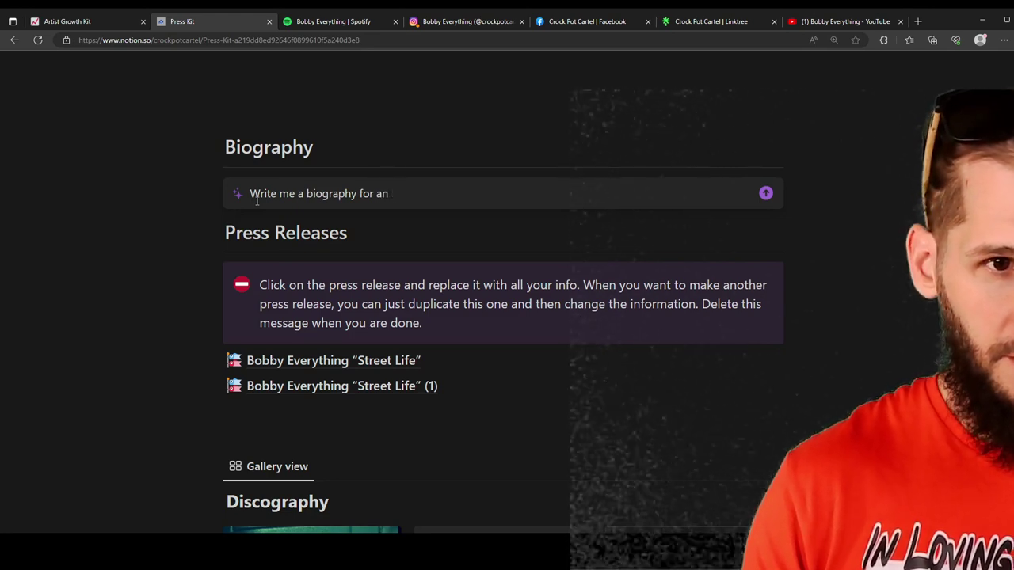
text(a musical ar)
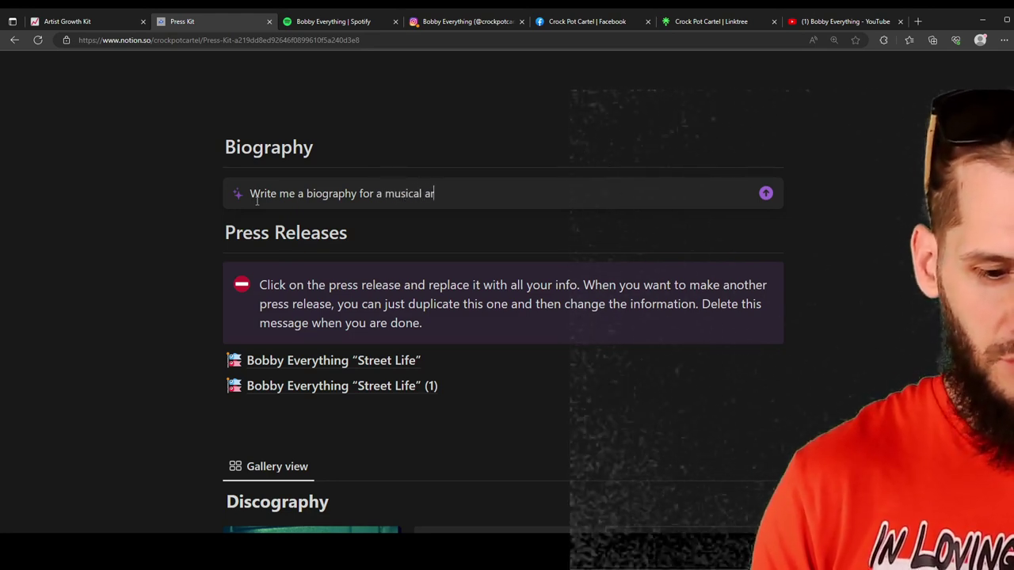
text(tist named )
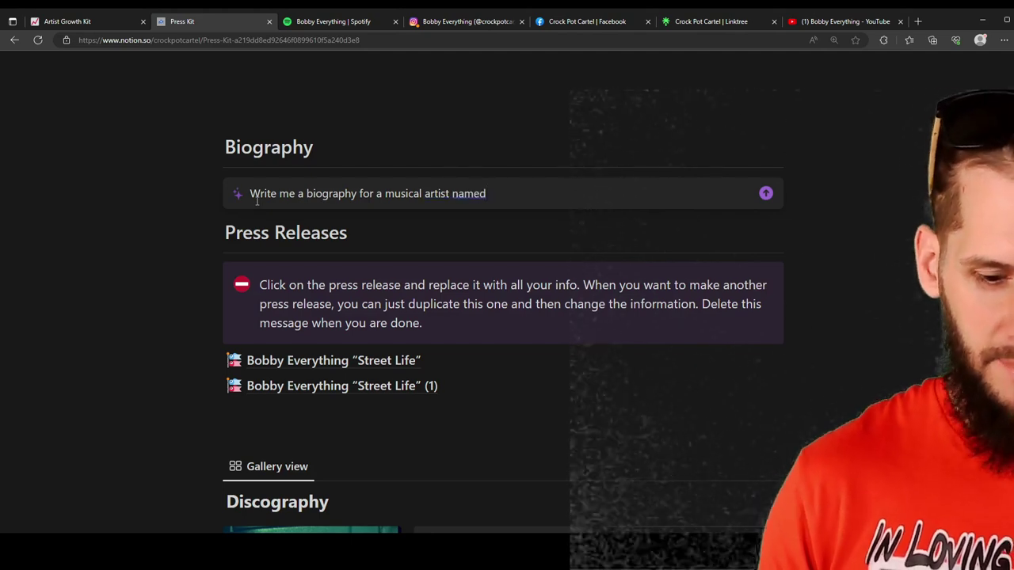
text("Bobby Everything)
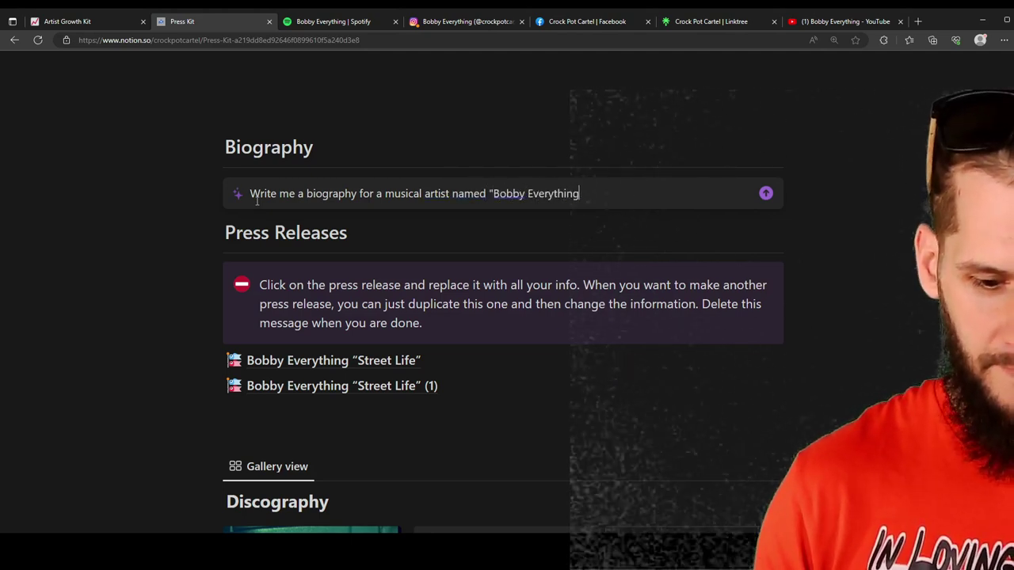
text(" Here are some de)
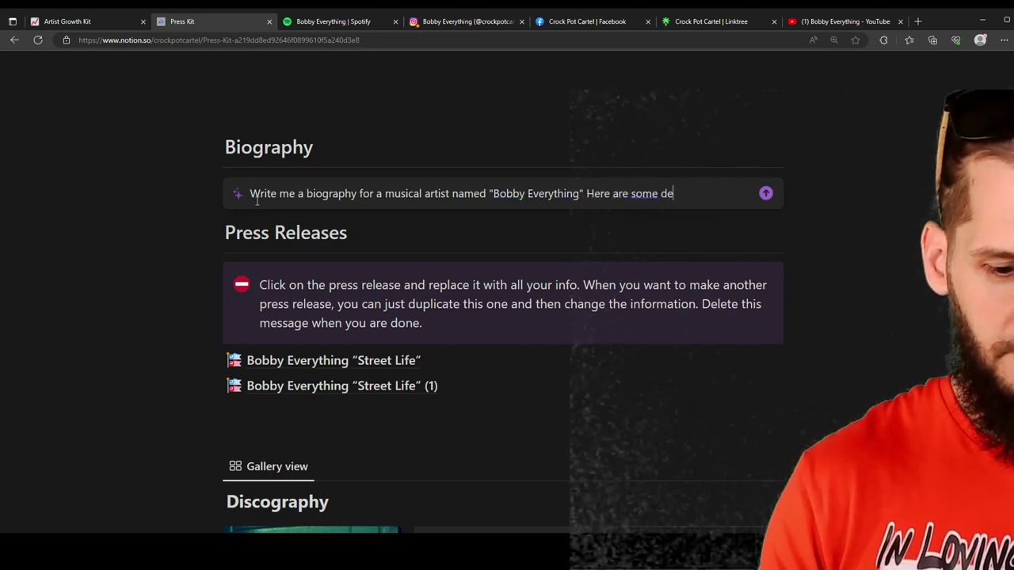
text(tails )
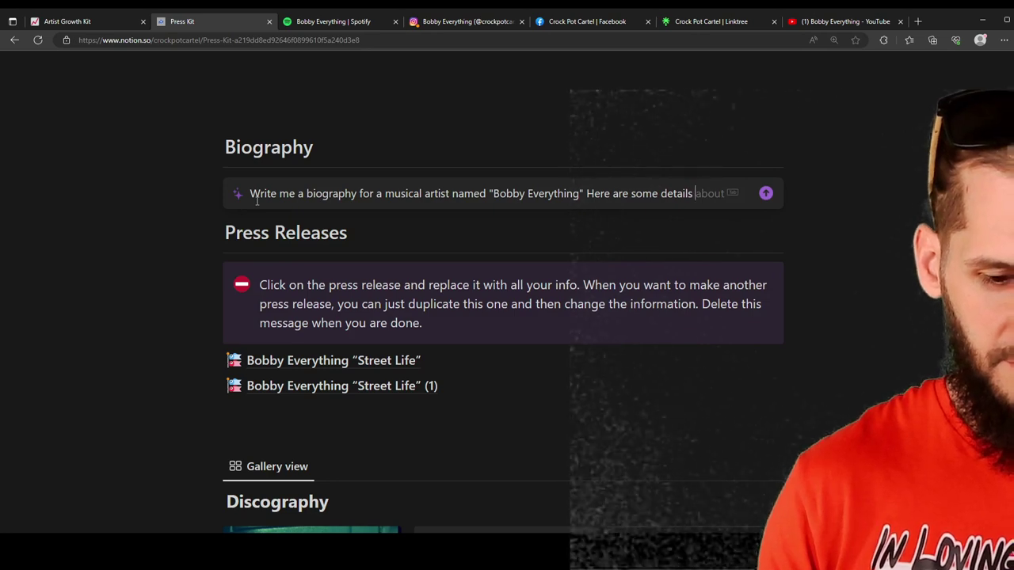
text(you can include.)
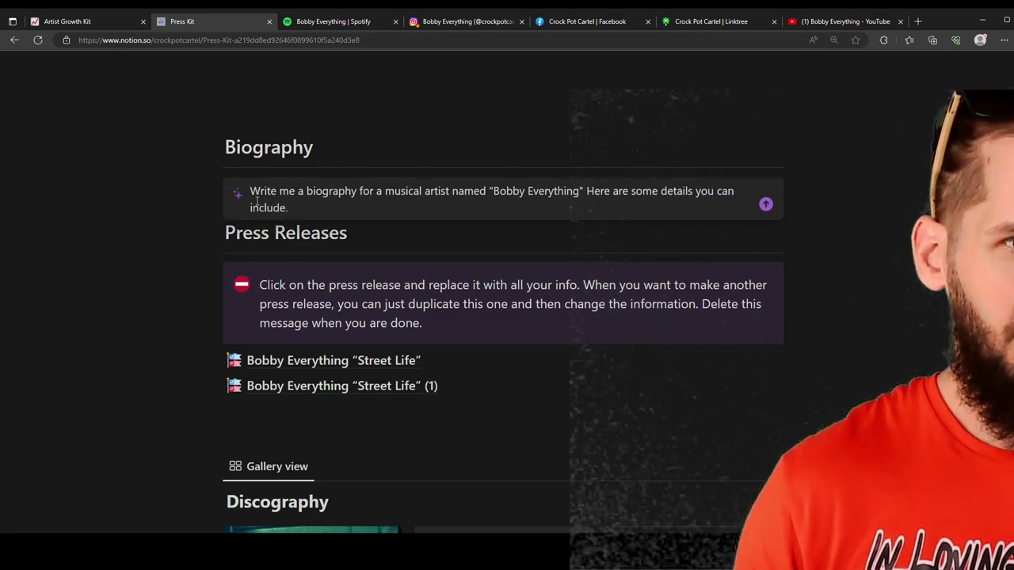
Step: Add to the prompt "I started making music when I was 18. I have alot of experience in the music business aspect as well."
text( I sta)
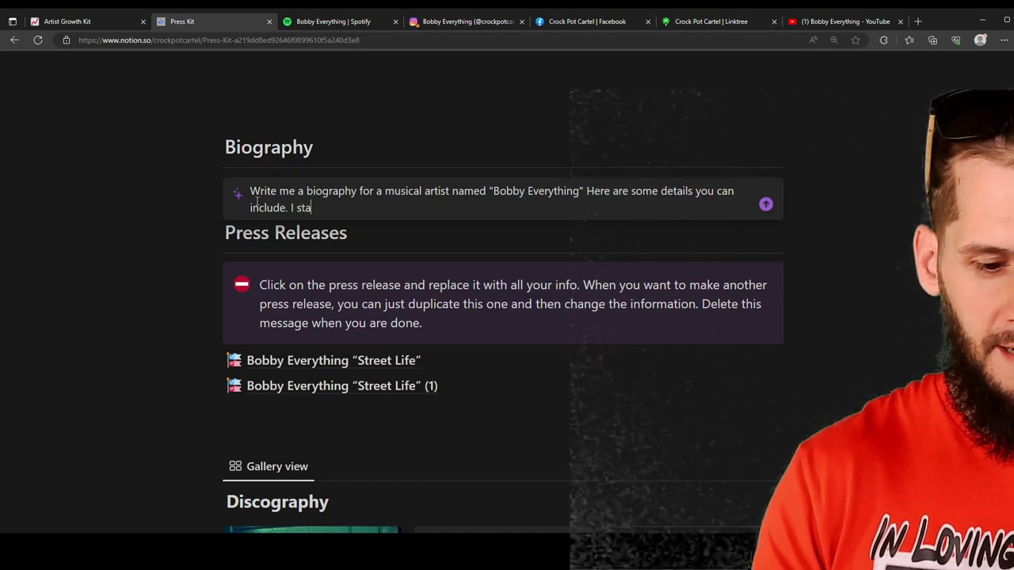
text(rted making musi)
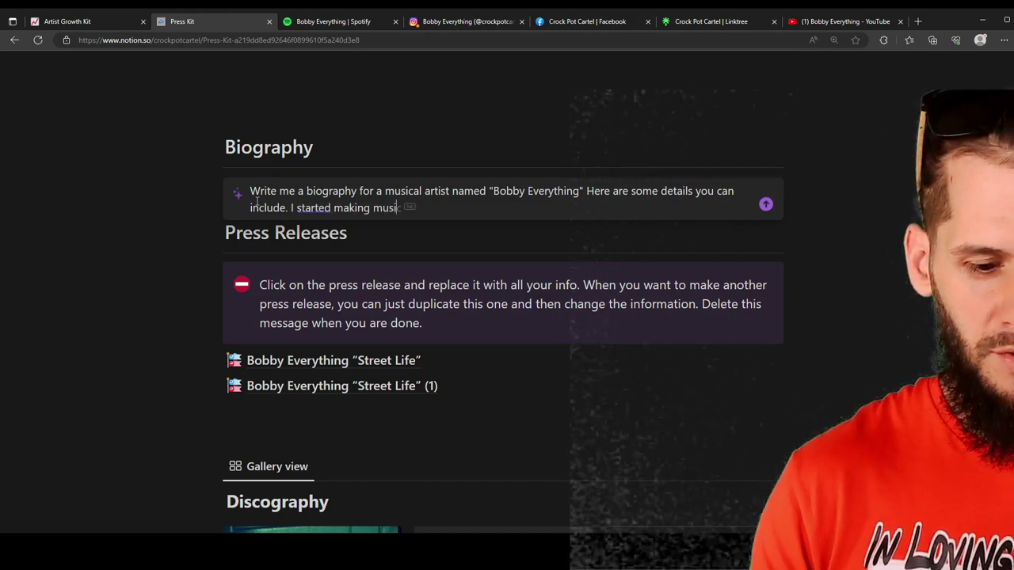
text(c when I was 1)
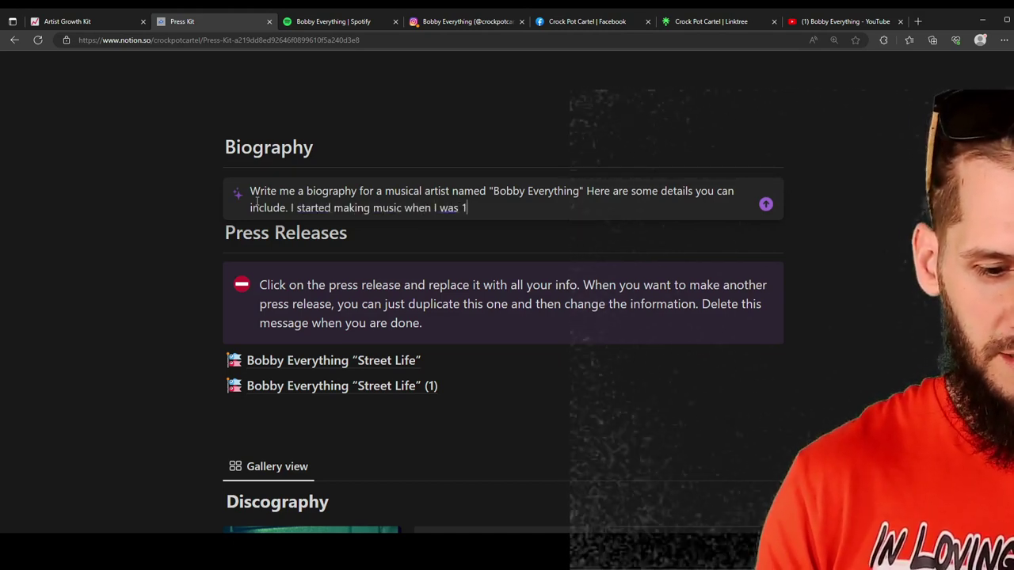
text(8. I have alot of expe)
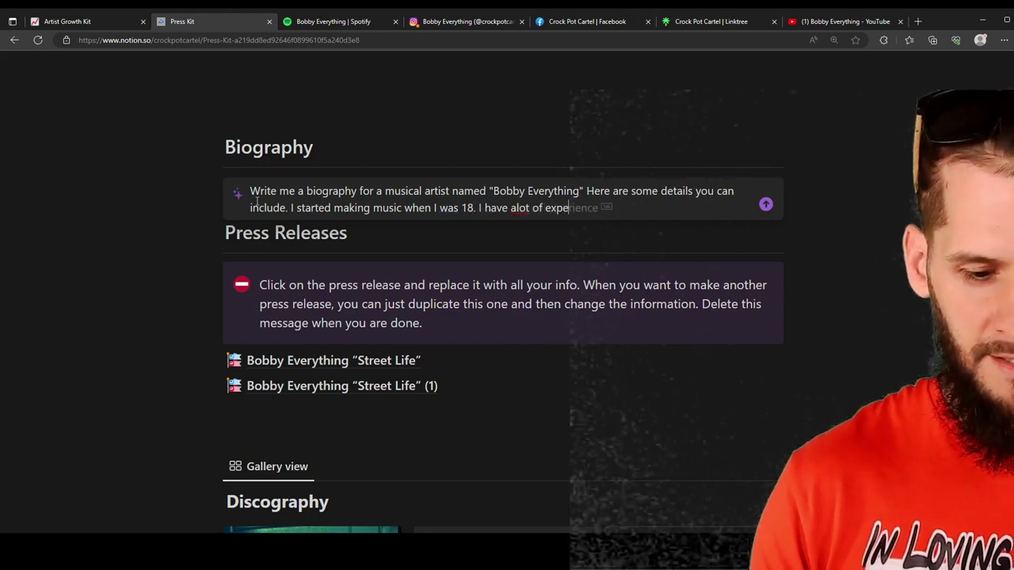
text(rience in the mu)
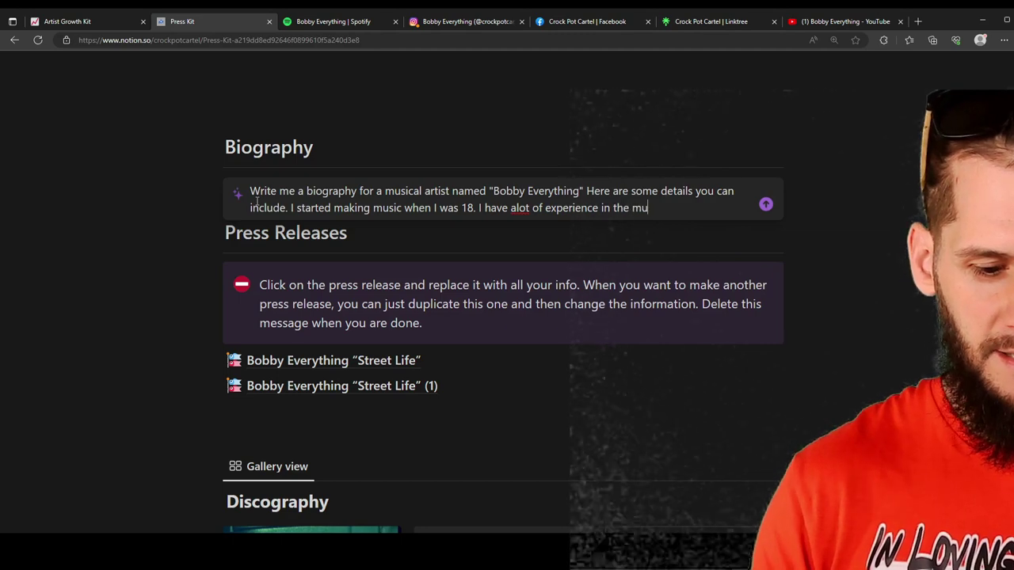
text(sic business a)
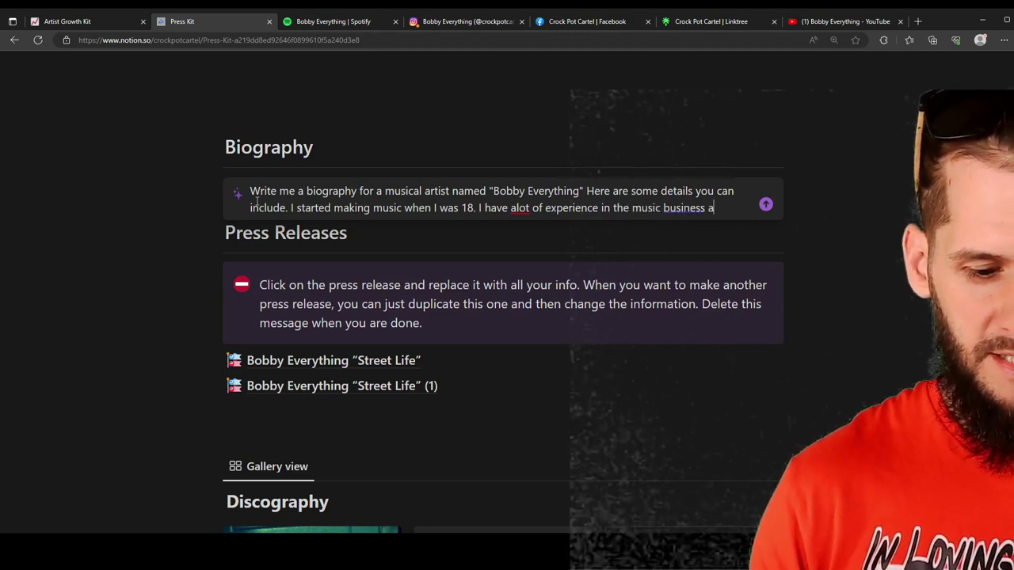
text(spect as well.)
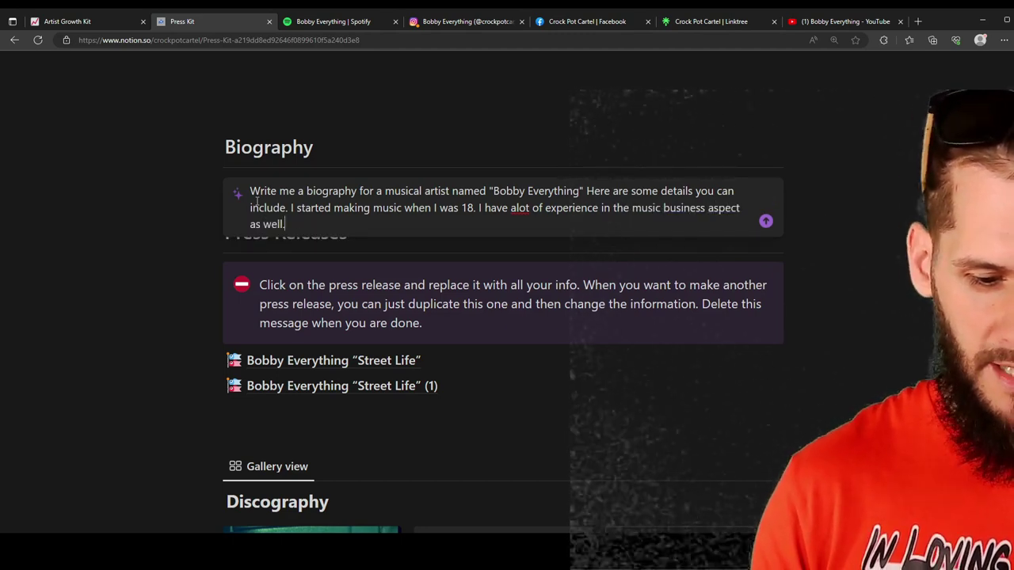
Step: Add a prompt sentence about having struggled with addiction and making music talking about the recovery process
text( I struggl)
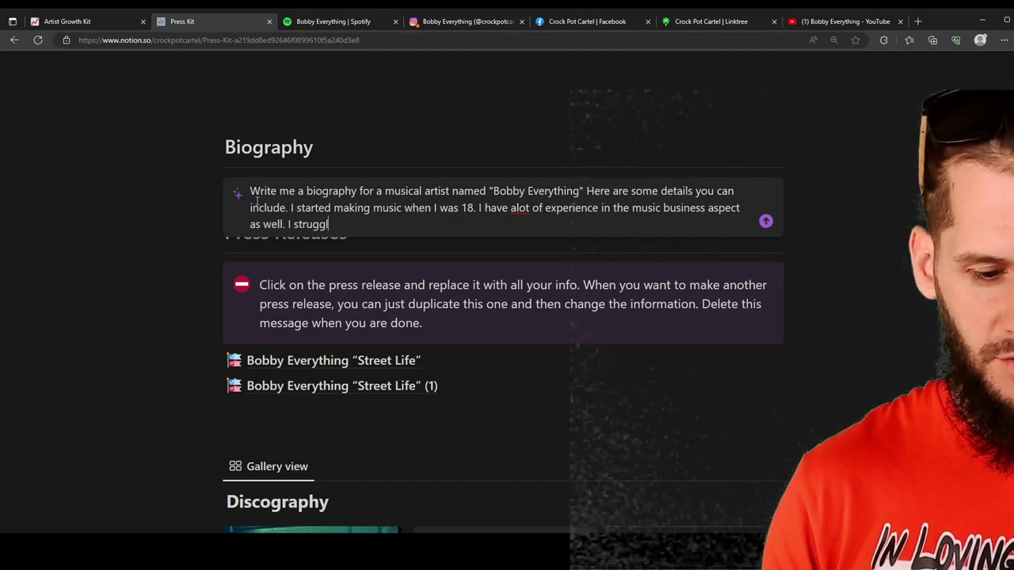
text(eed  with )
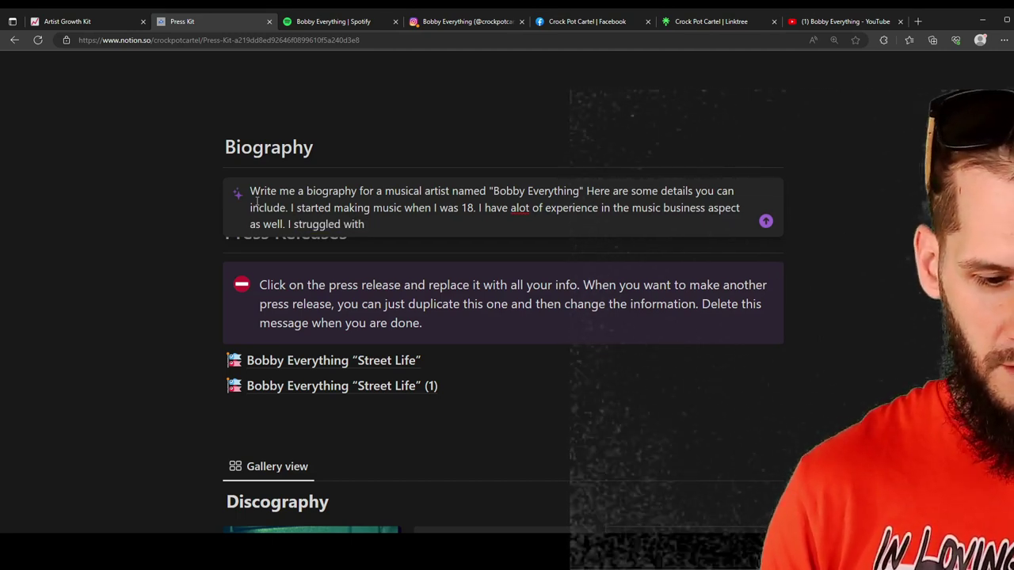
text(addiction and)
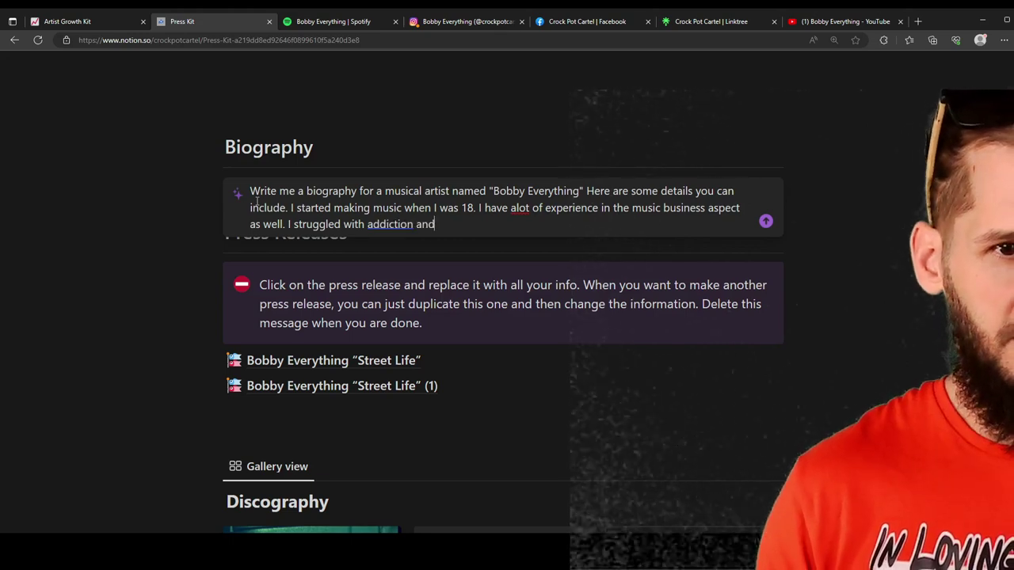
text( make mu)
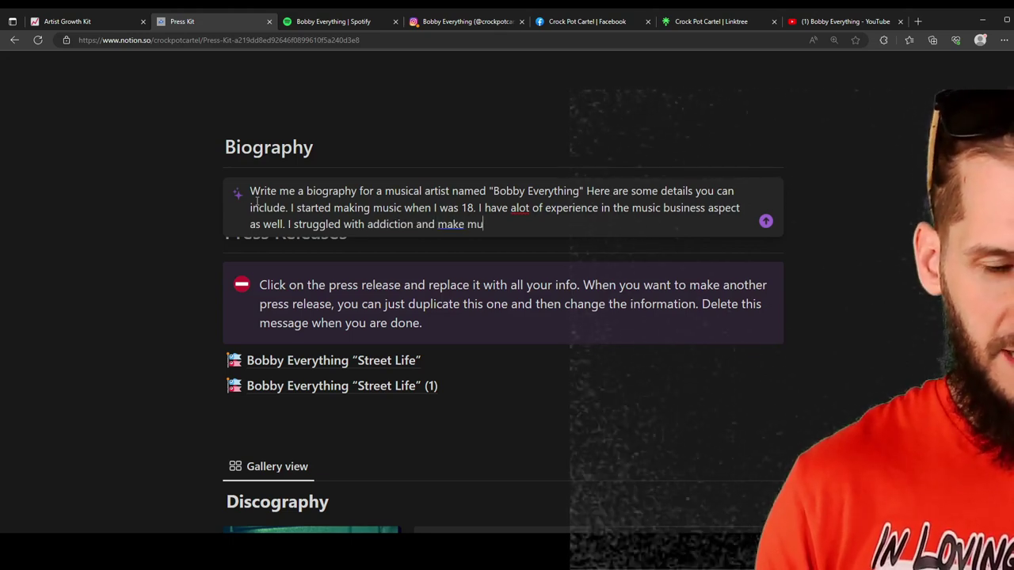
text(sic talking about )
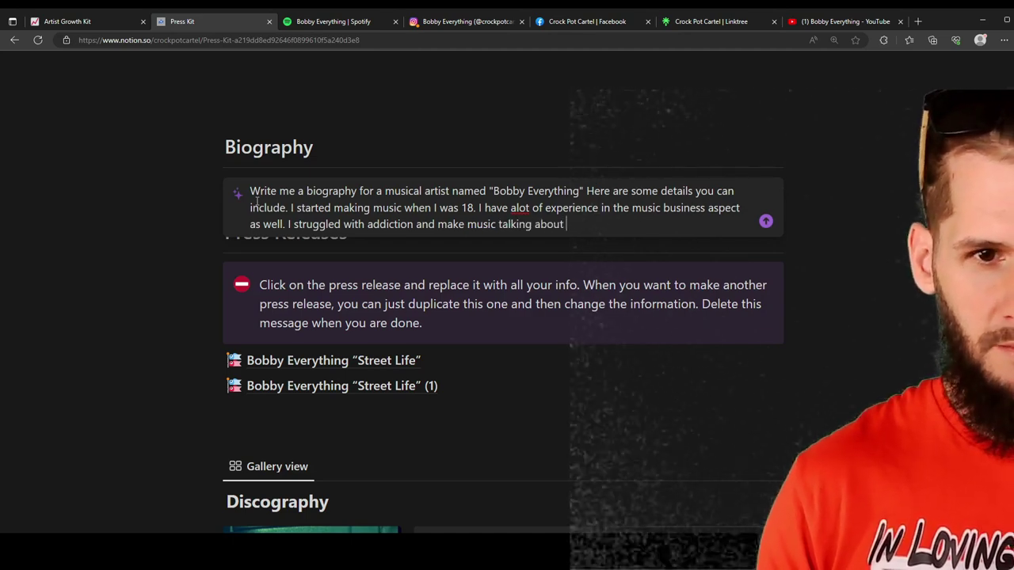
text(,m)
key(BackSpace)
text(my recover)
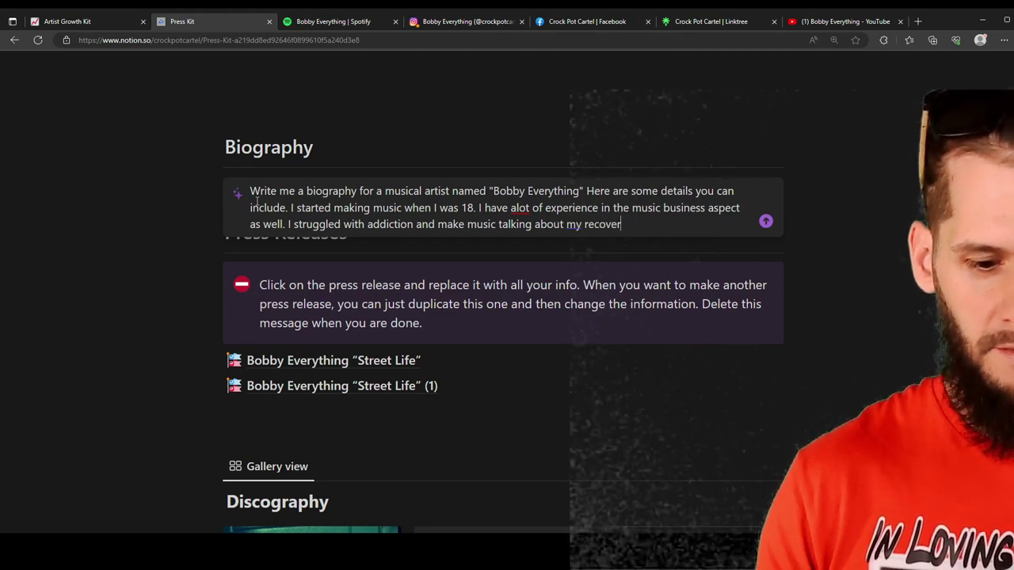
text(yu process.)
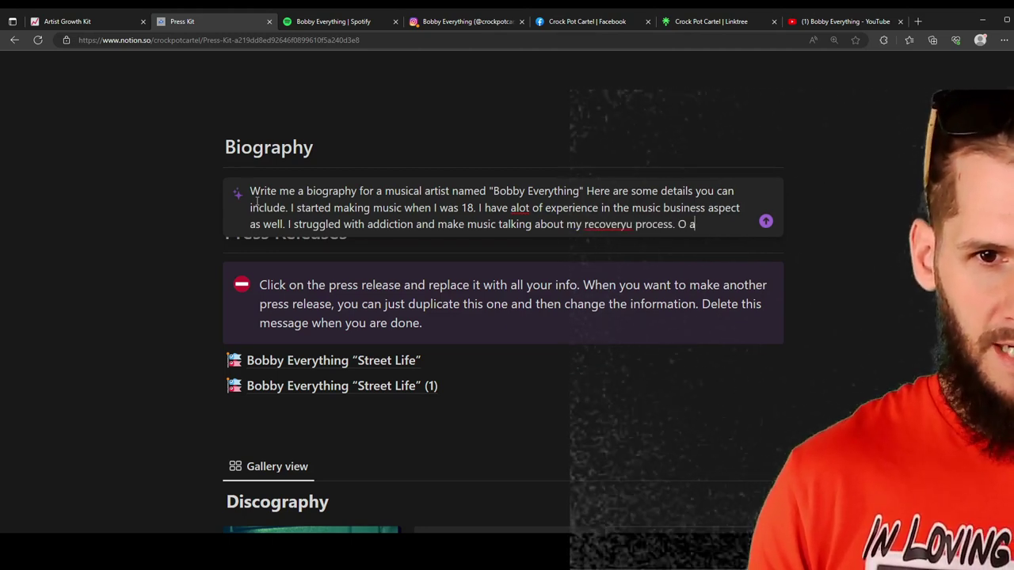
Step: Add "I also host an independent artist community on youtube" to the prompt and correct the misspelled word "recovery"
text( I also ho)
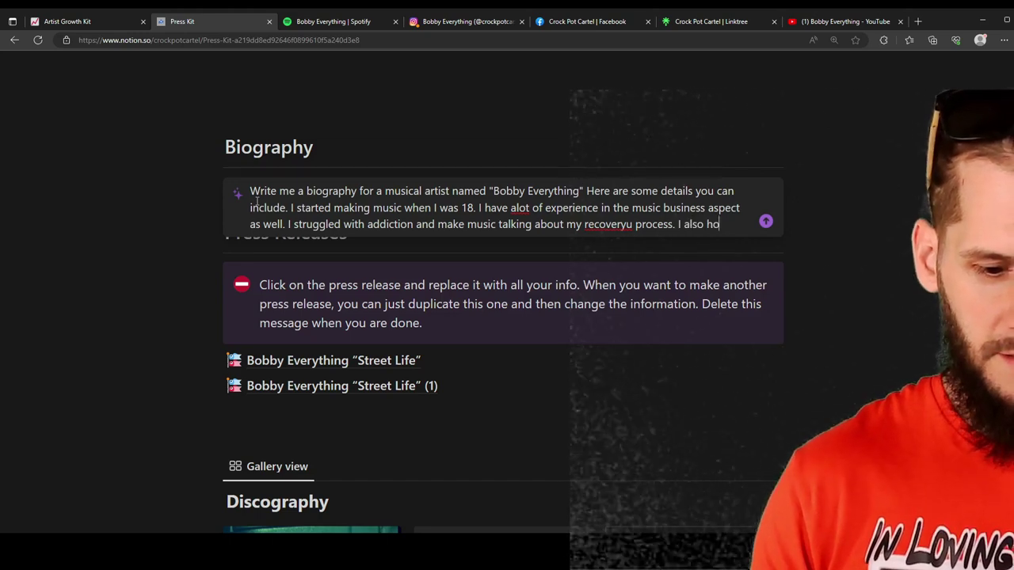
text(st an independent)
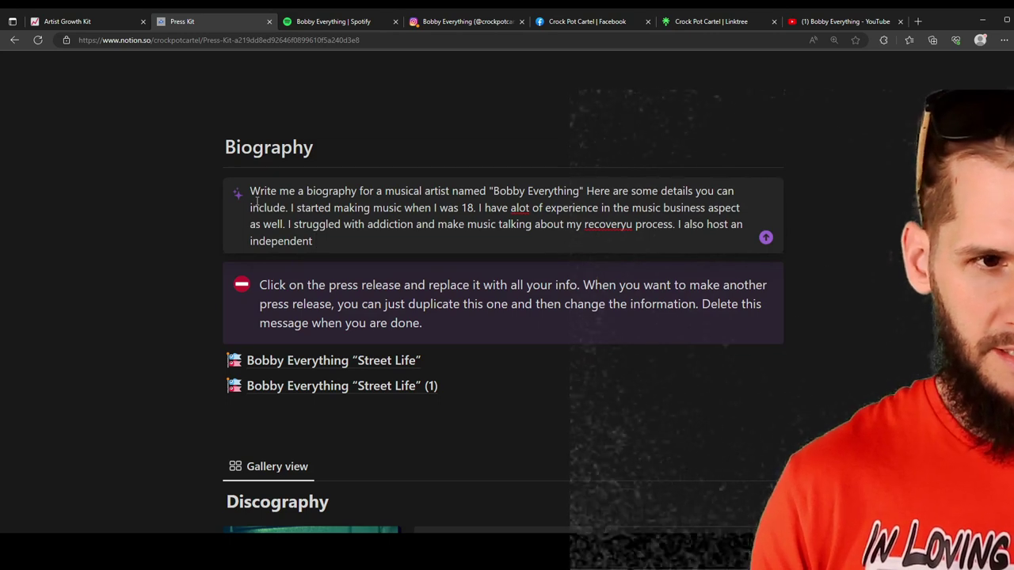
text( artist )
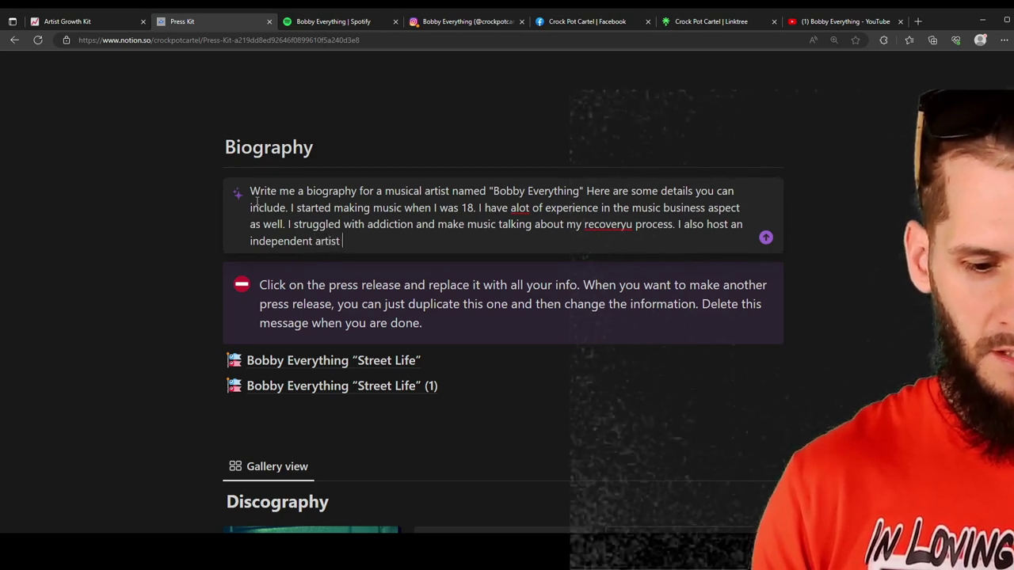
text(community on youtube)
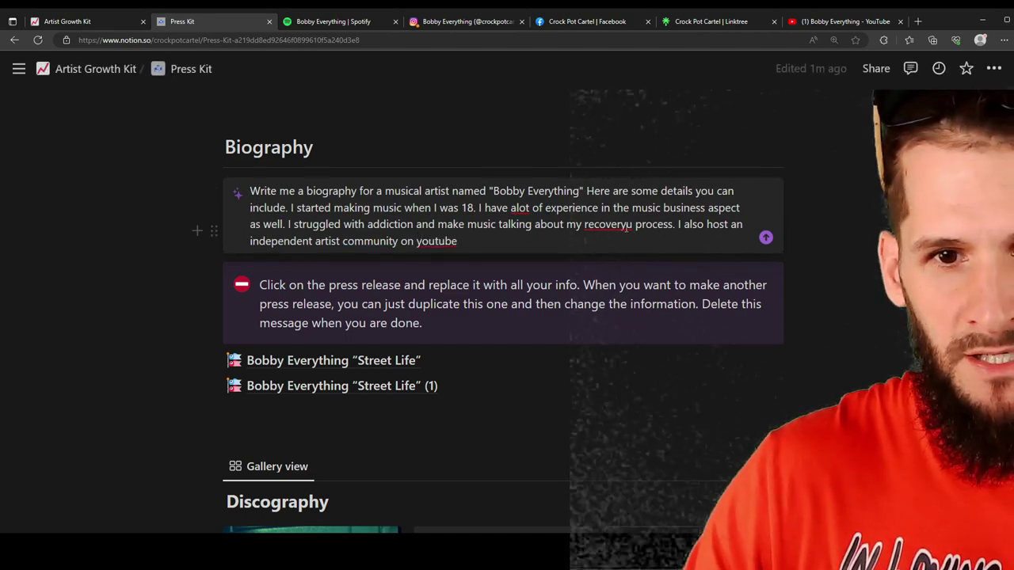
key(Delete)
click(477, 246)
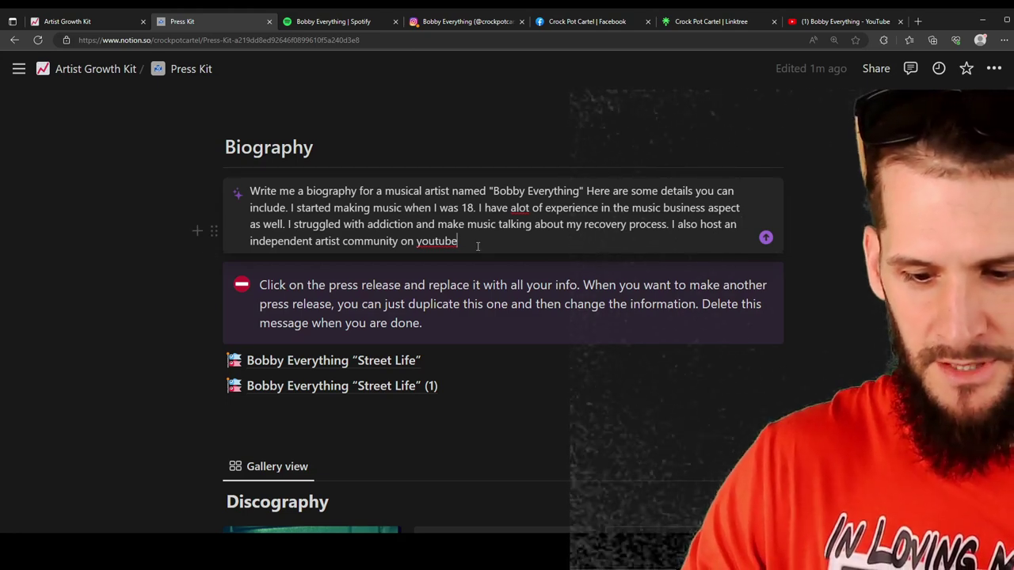
Step: Generate the biography from the prompt and accept the text, keeping the period after its final word "beyond"
key(Return)
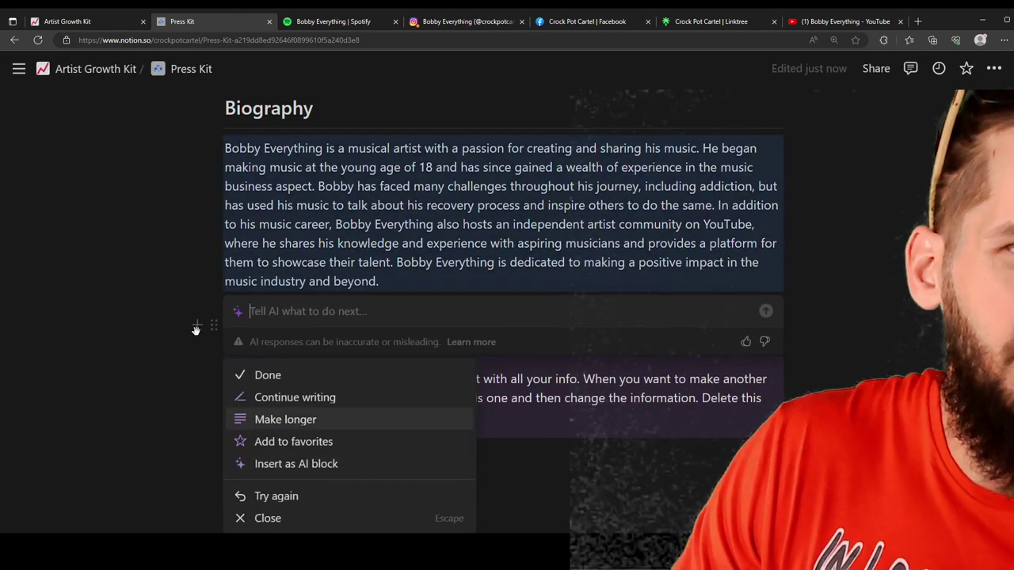
click(268, 374)
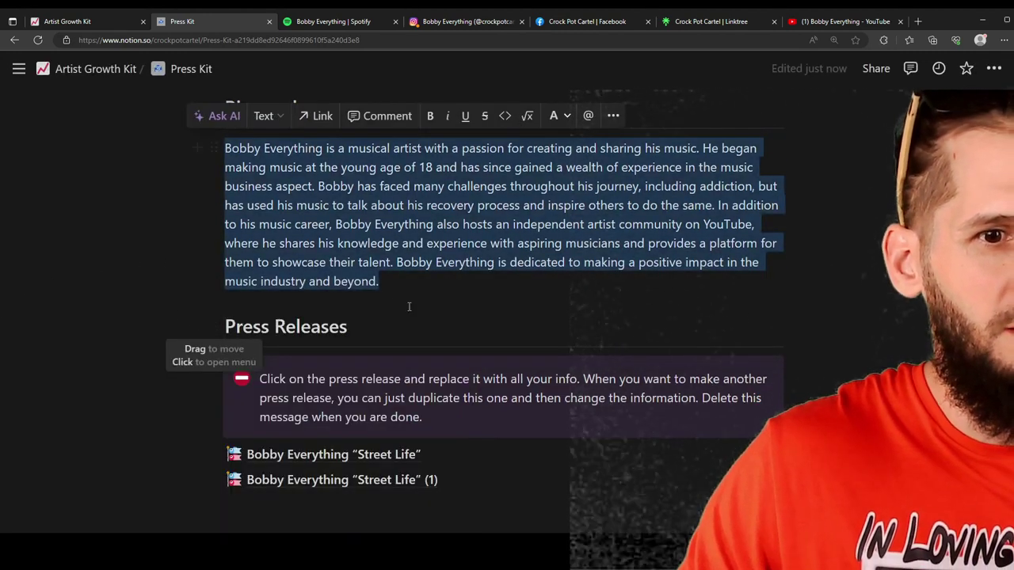
click(392, 288)
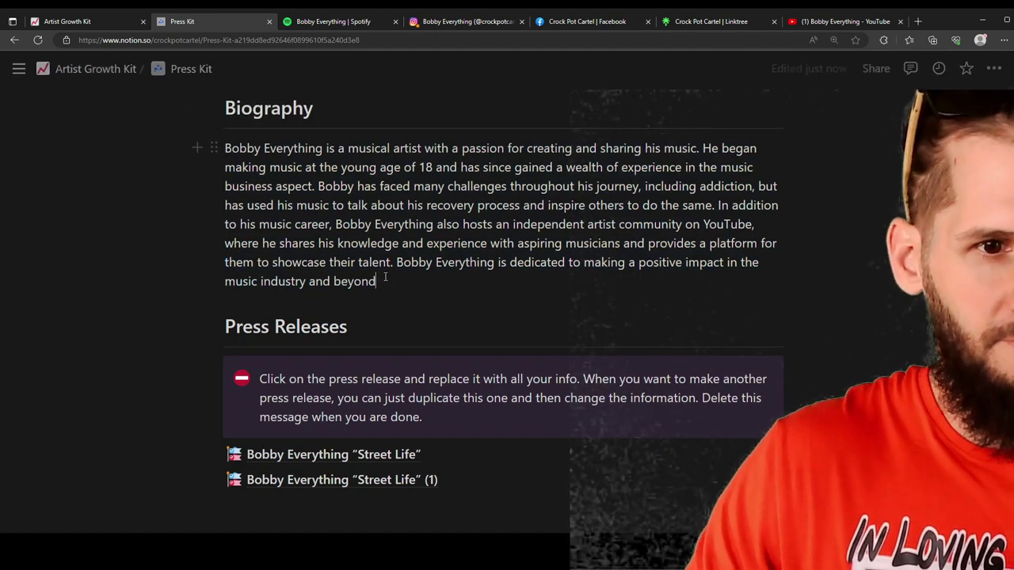
key(BackSpace)
text(.)
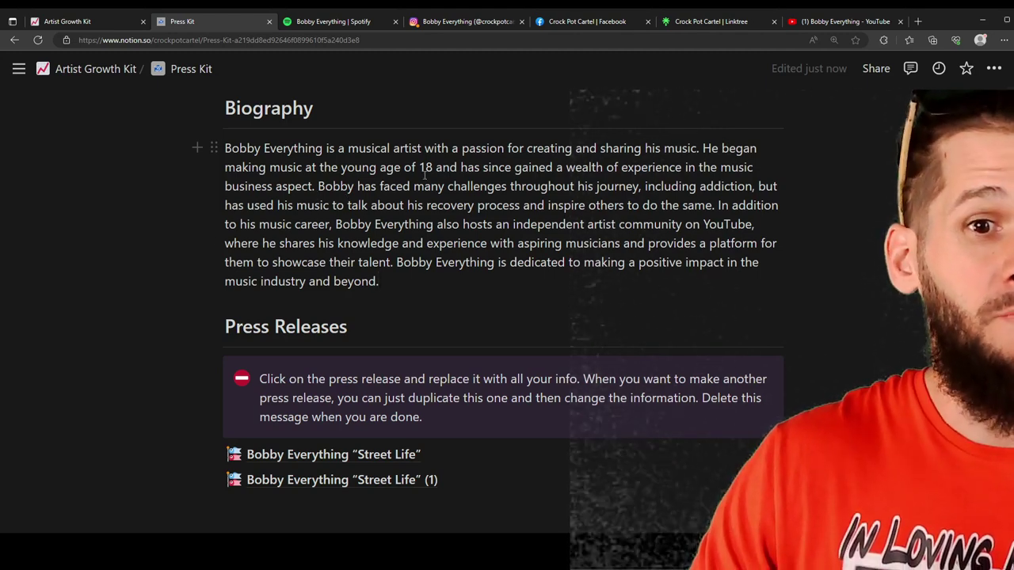
Step: Delete the instruction callout under the Press Releases heading and open the original "Street Life" press release page
scroll(298, 214, down, 3)
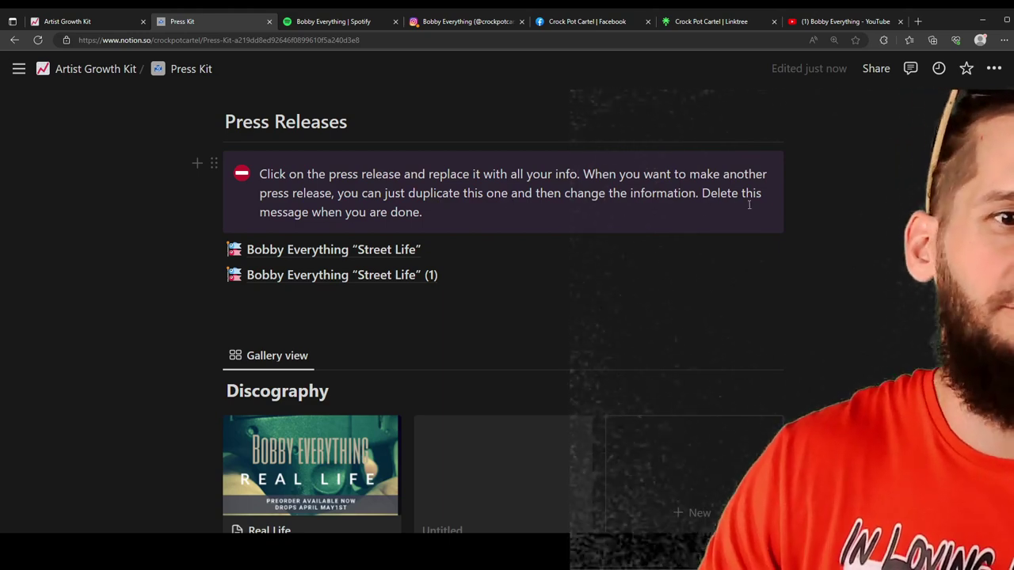
click(213, 163)
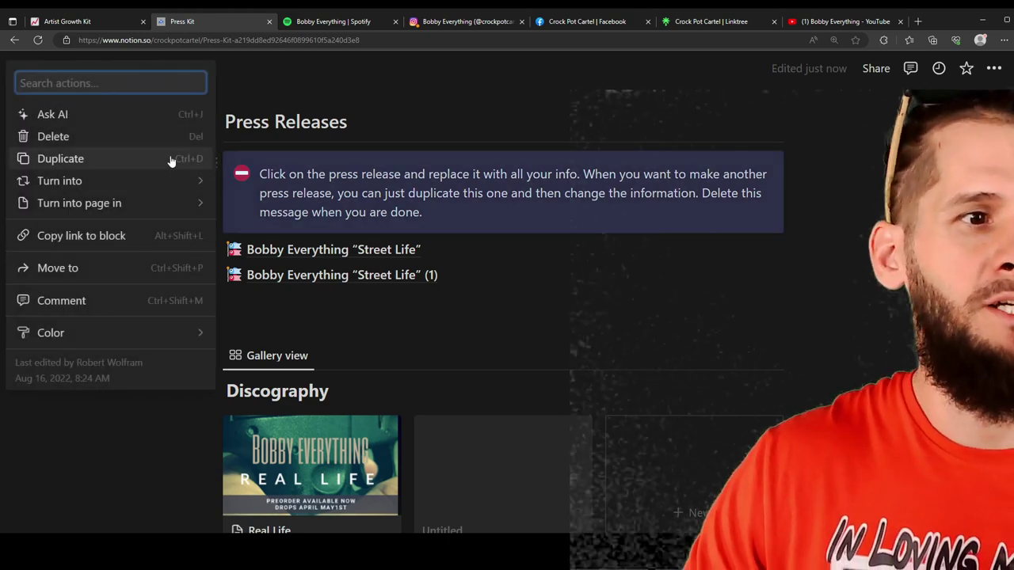
click(143, 133)
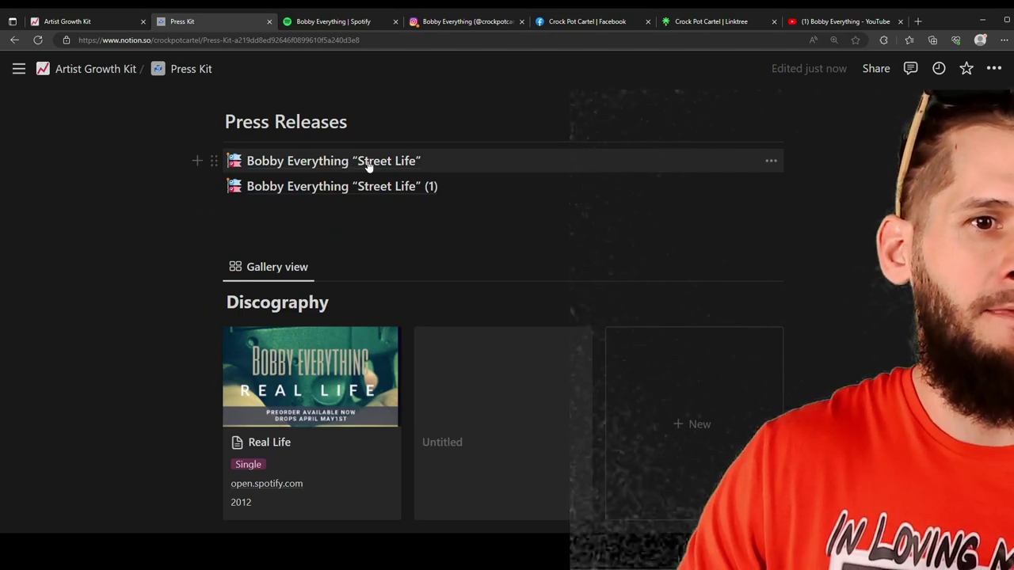
click(275, 162)
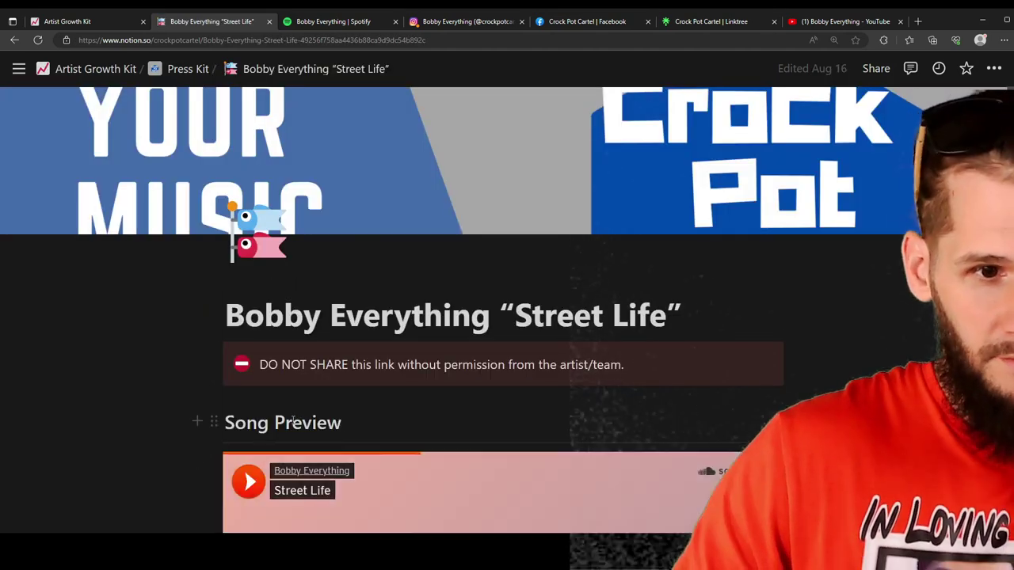
Step: Examine the "Street Life" page's song preview, press release text, smart link and cover art sections
scroll(234, 207, down, 6)
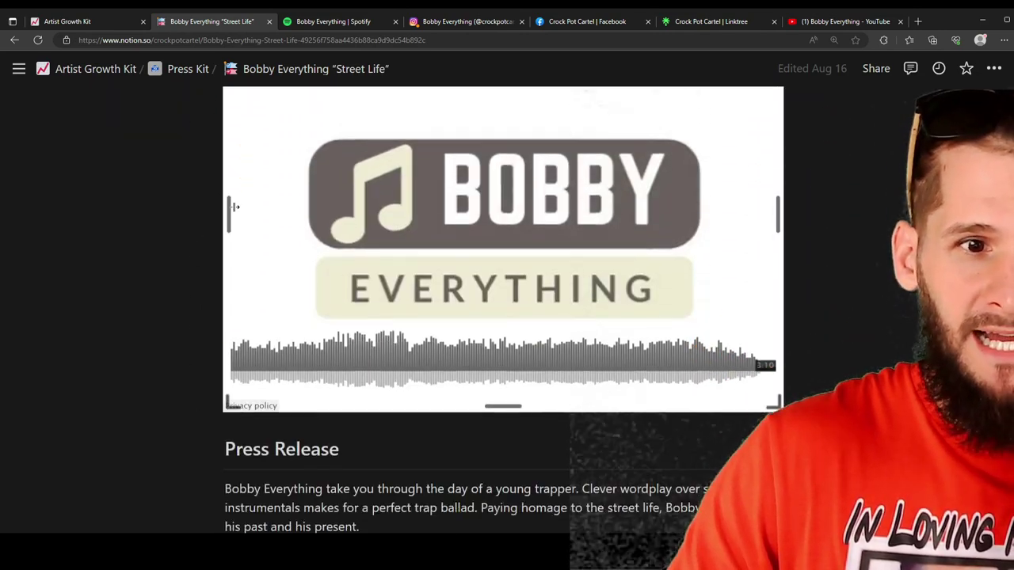
scroll(234, 206, down, 3)
scroll(205, 223, down, 2)
scroll(205, 223, down, 2)
scroll(186, 245, up, 5)
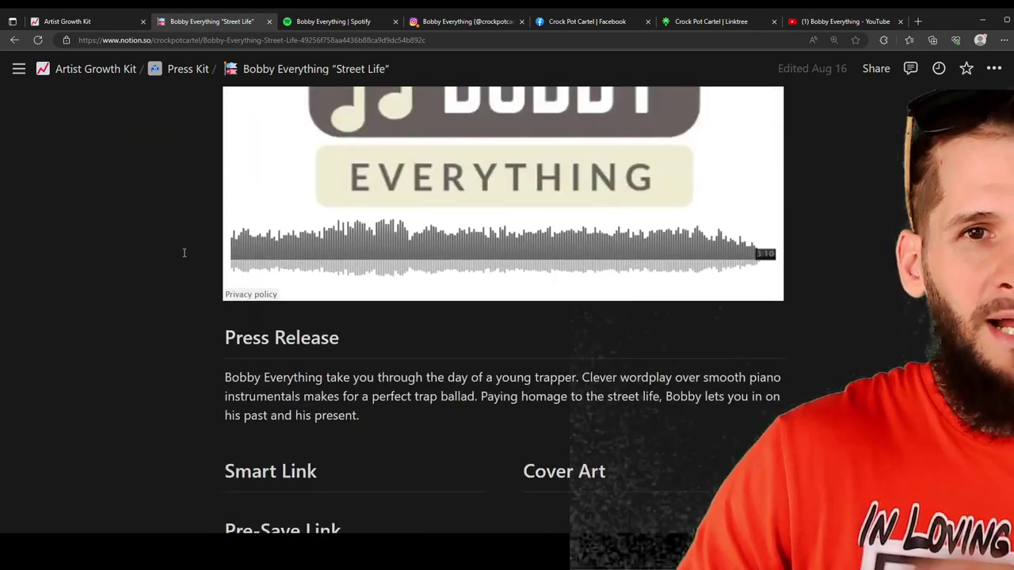
scroll(190, 235, up, 5)
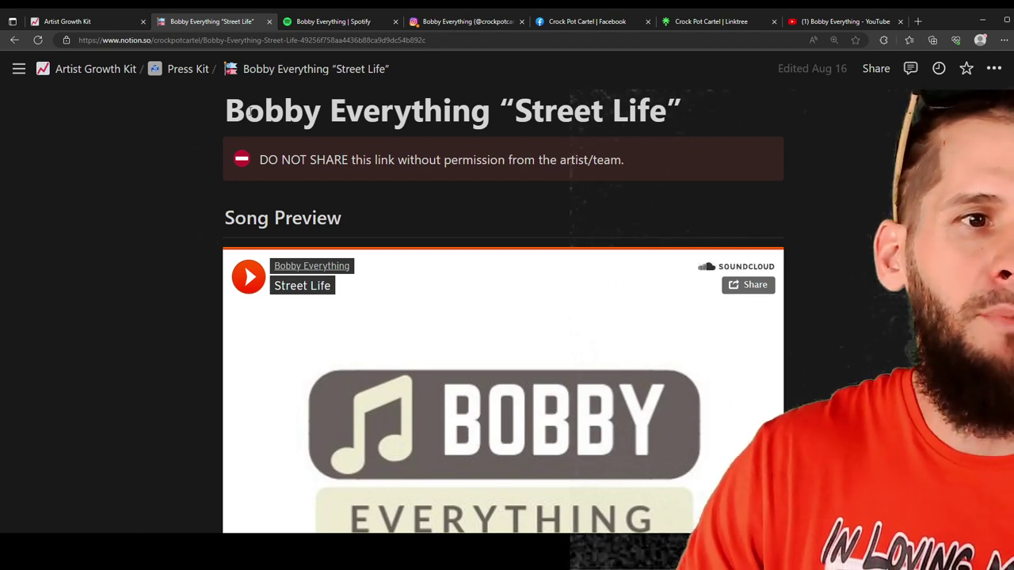
scroll(339, 116, down, 2)
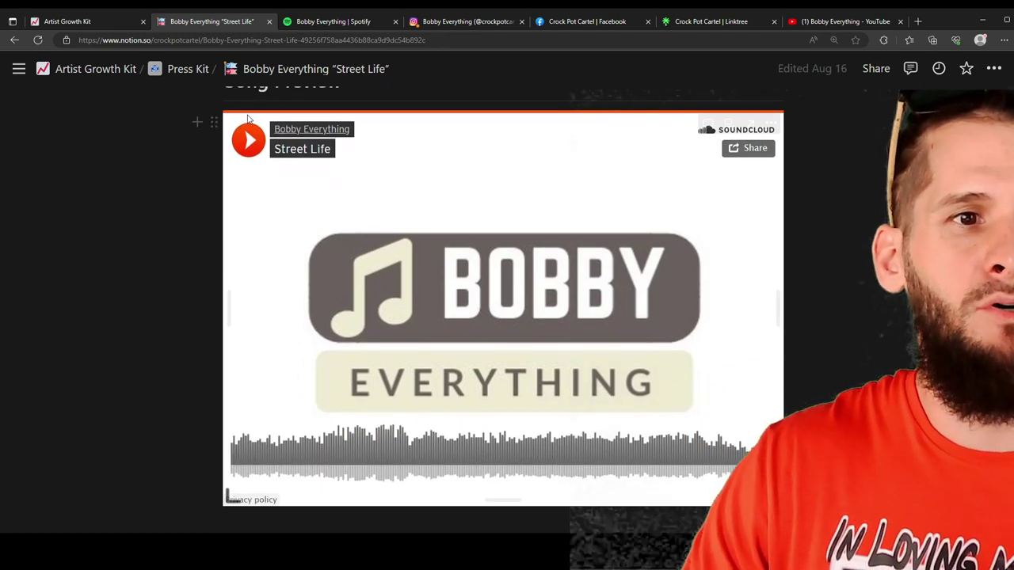
scroll(285, 175, down, 3)
scroll(258, 186, up, 3)
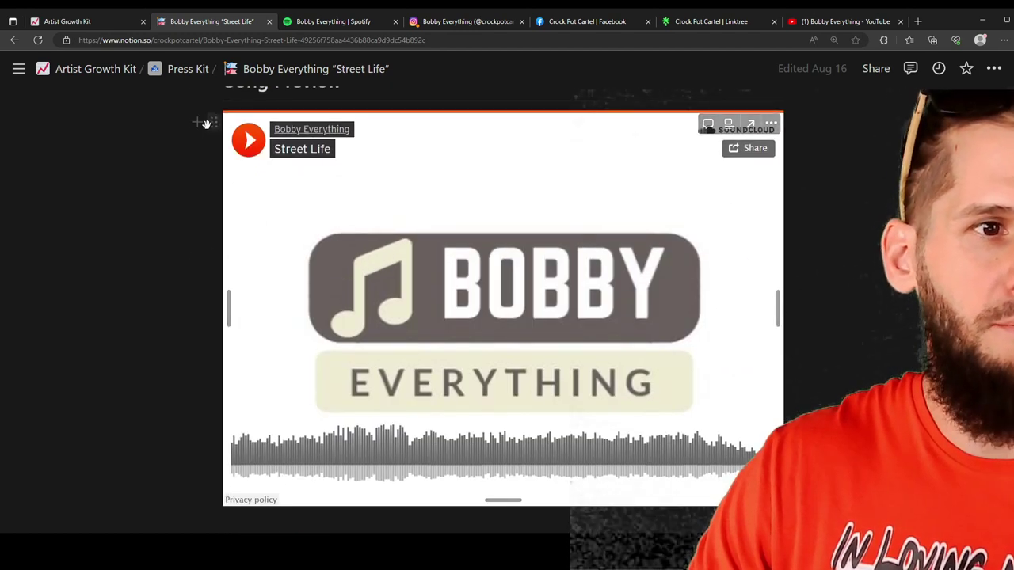
Step: Delete the SoundCloud embed under Song Preview and the existing paragraph under Press Release
click(209, 123)
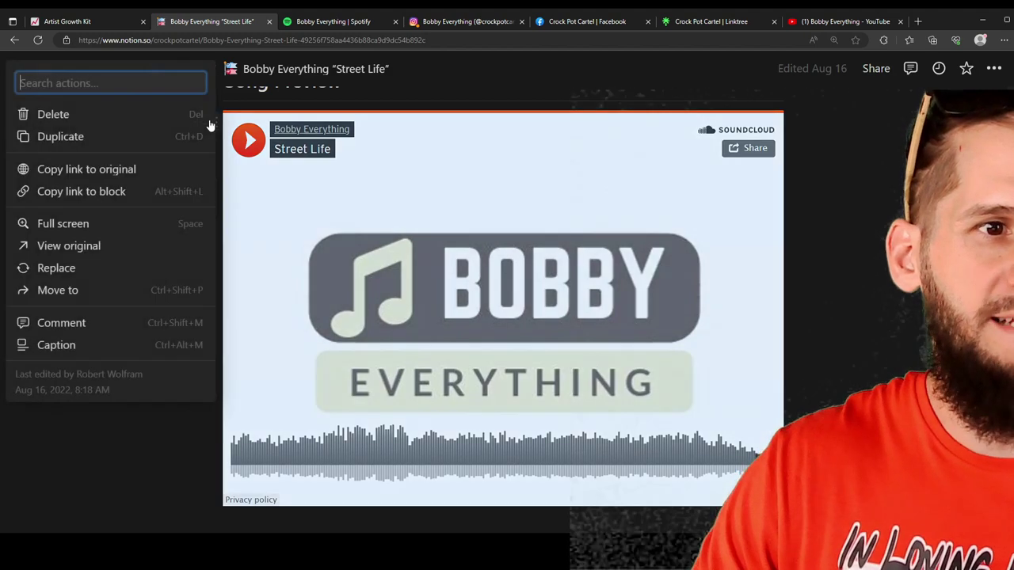
click(83, 114)
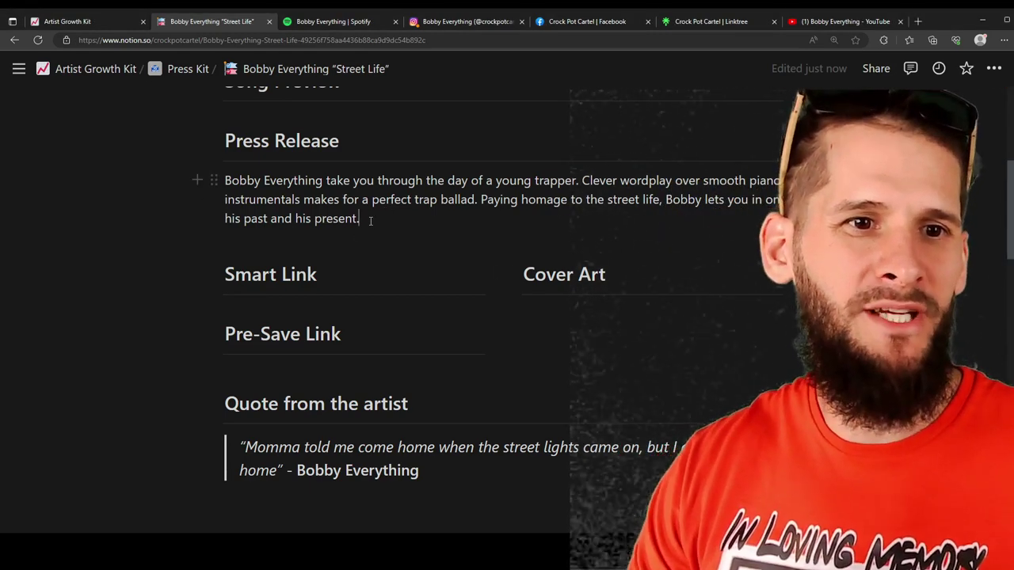
drag(370, 221, 226, 185)
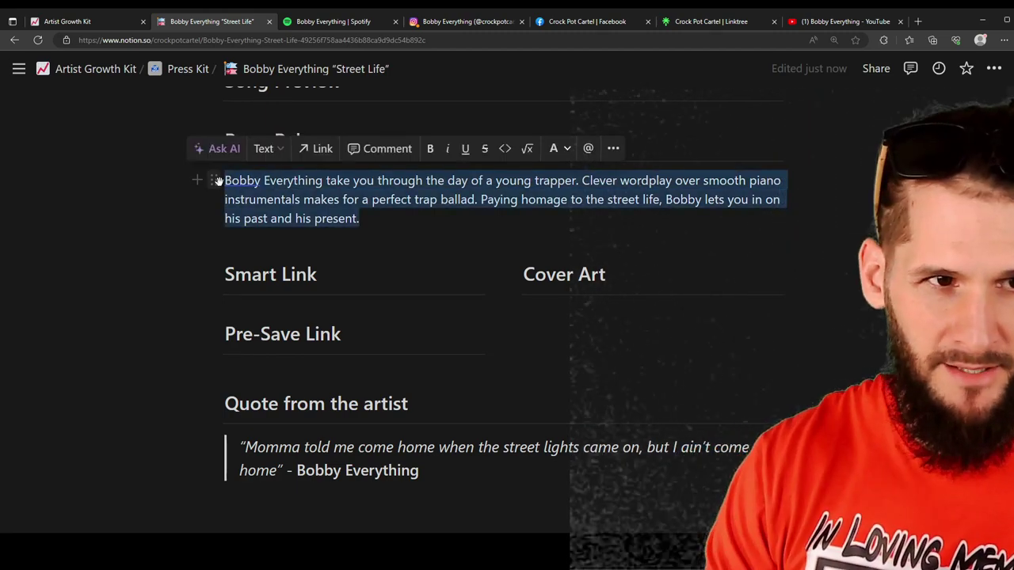
key(BackSpace)
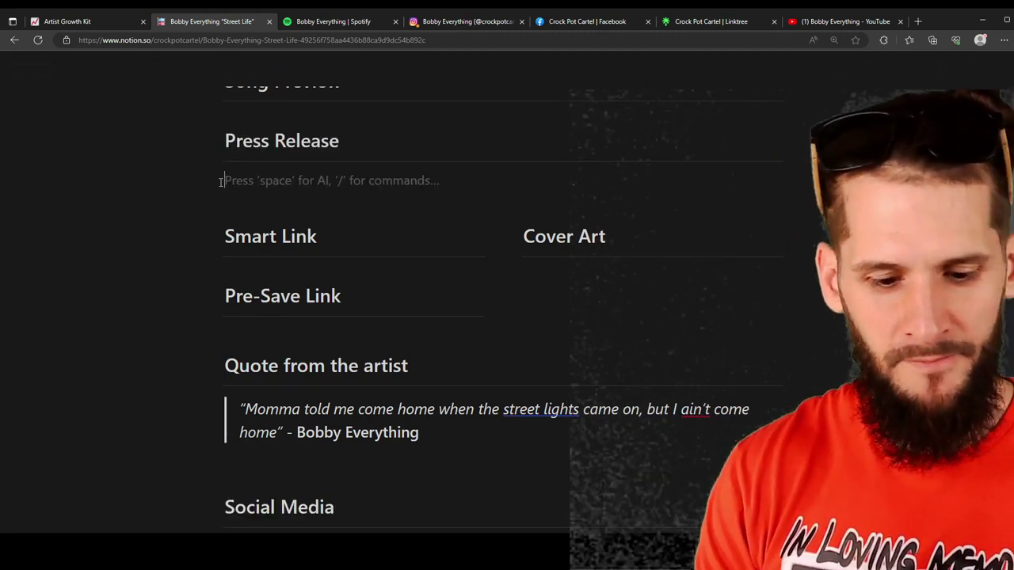
Step: Write a prompt requesting a press release for the upcoming song "Street Life", released June 28th on all platforms, about the struggles I faced in my younger years
text(W)
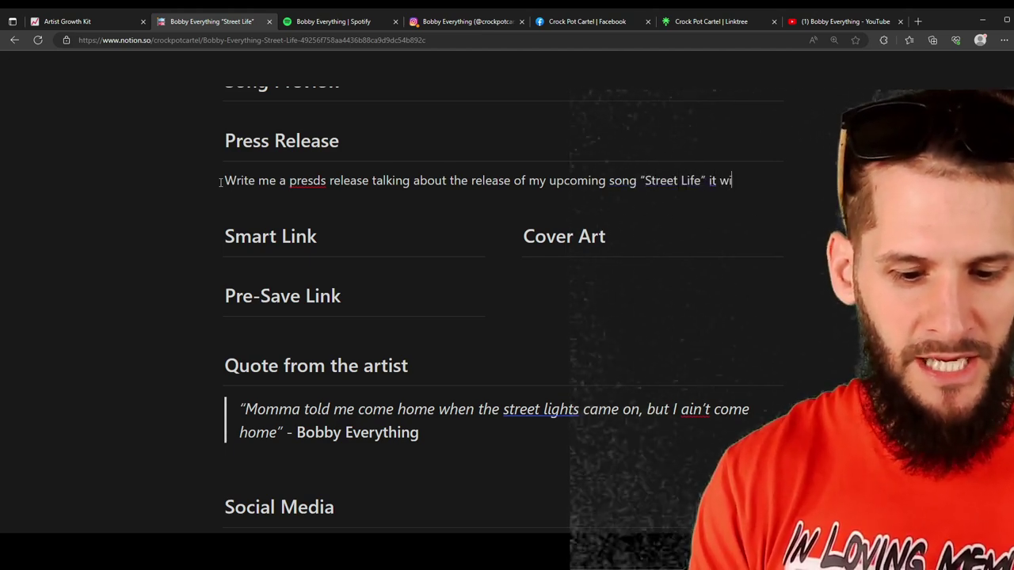
text(ase)
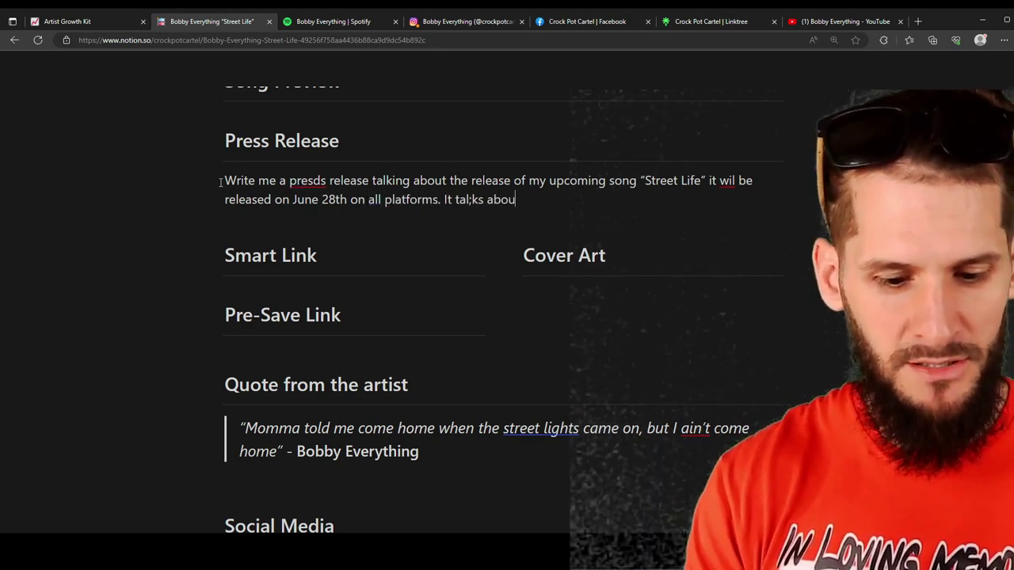
text(truggles I fa)
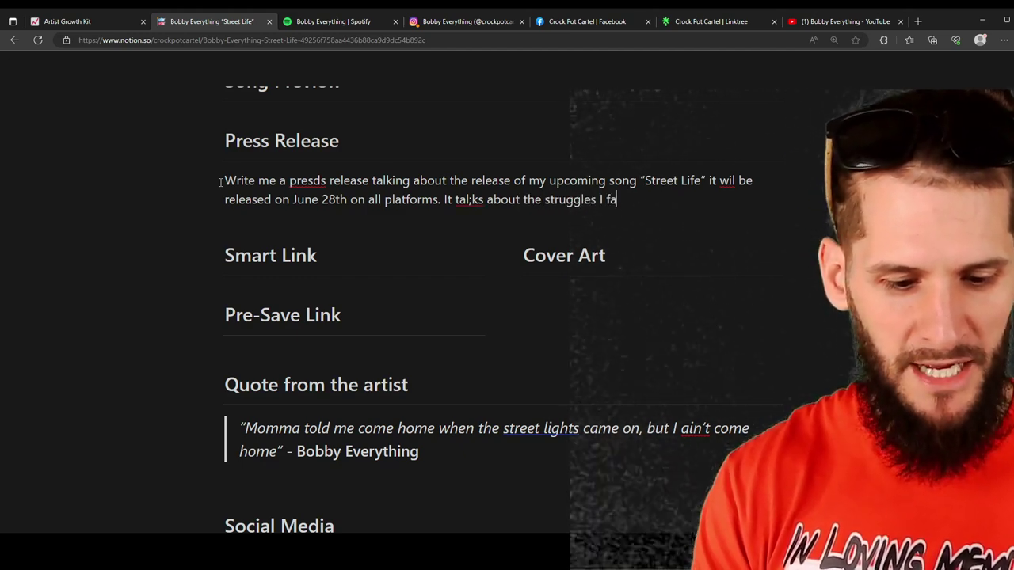
text(ced i)
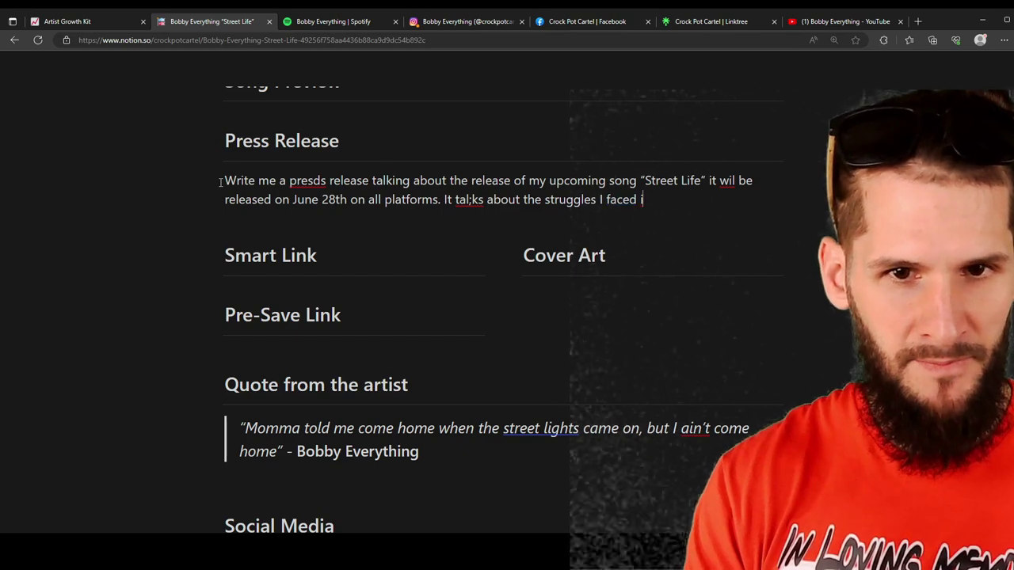
text(n my young)
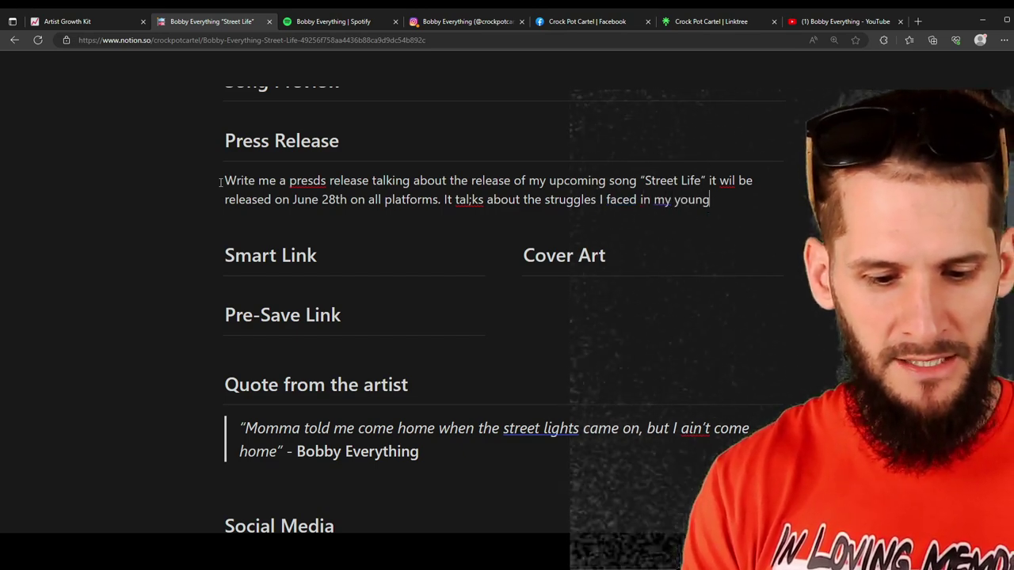
text(er years.)
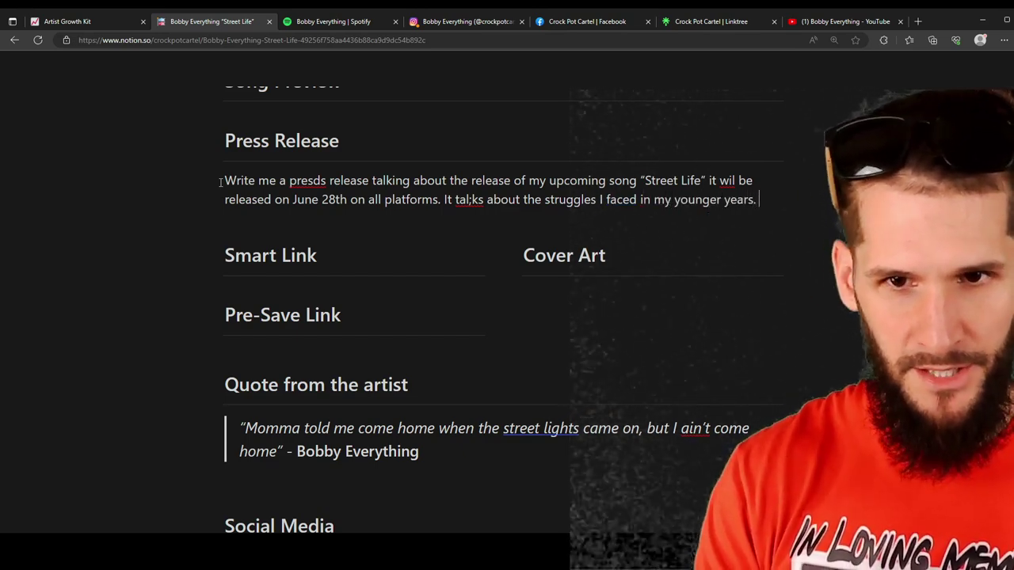
key(Return)
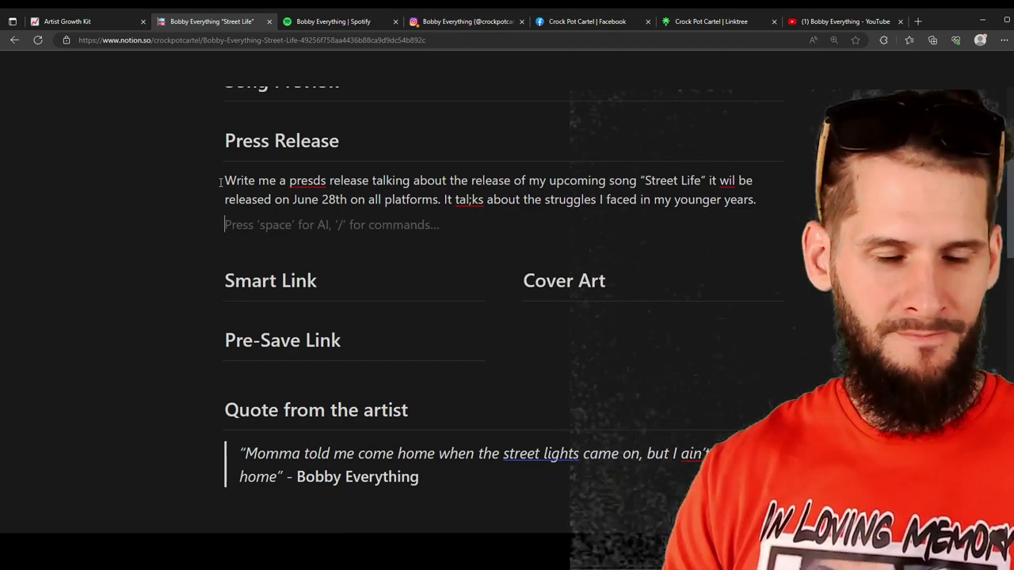
Step: Correct the misspelled words in the prompt to "talks", "press" and "will"
scroll(465, 268, up, 1)
click(470, 268)
key(BackSpace)
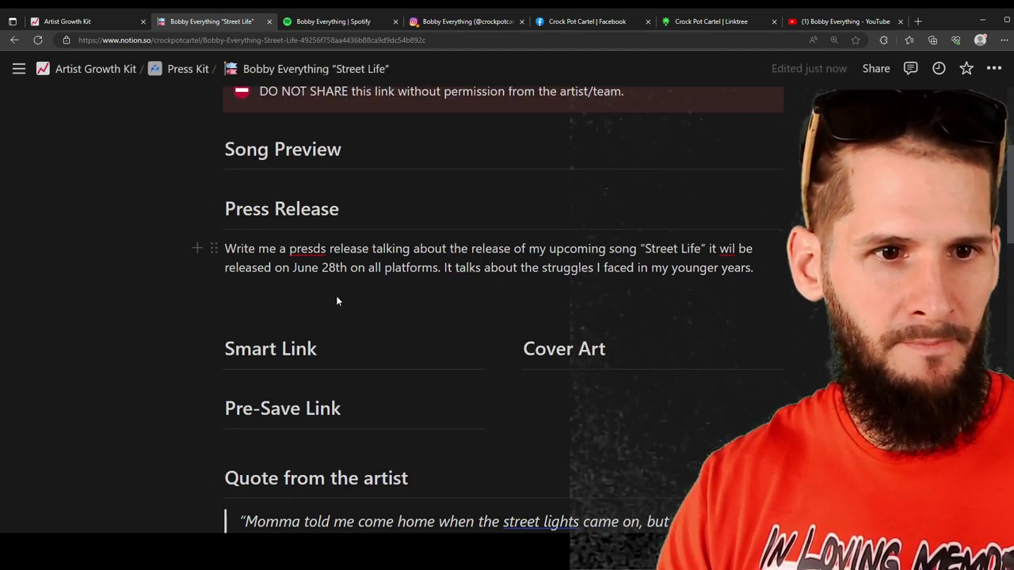
click(321, 249)
key(BackSpace)
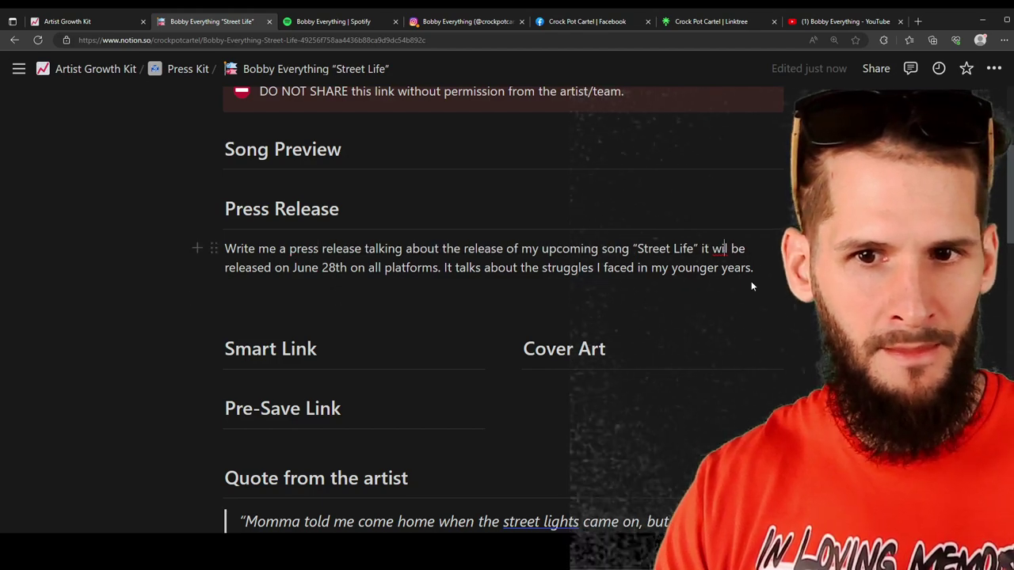
text(l)
Step: Move the prompt into the AI writer under Press Release, generate the press release and accept the text
key(ctrl+a)
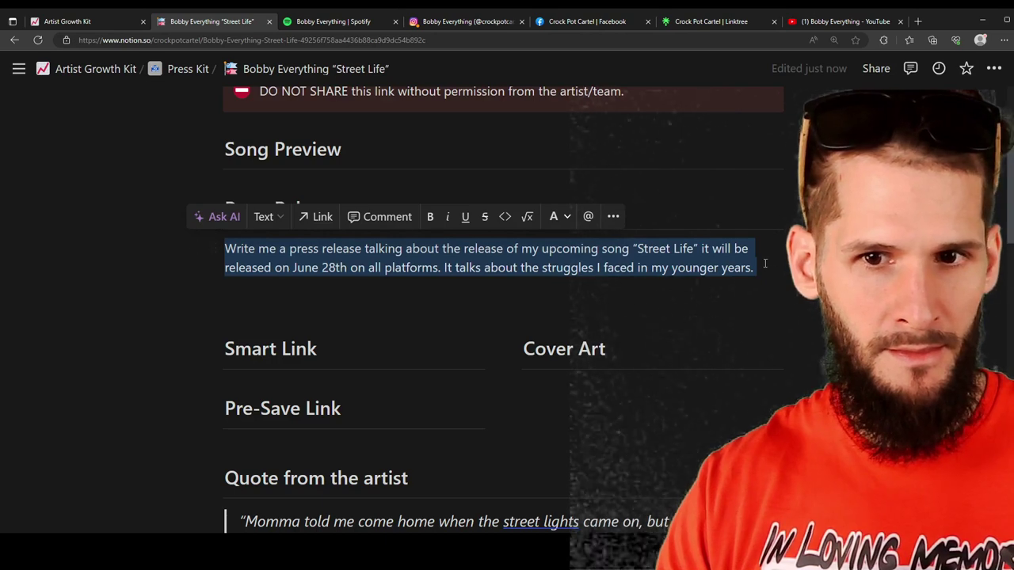
drag(763, 263, 248, 233)
key(ctrl+c)
key(BackSpace)
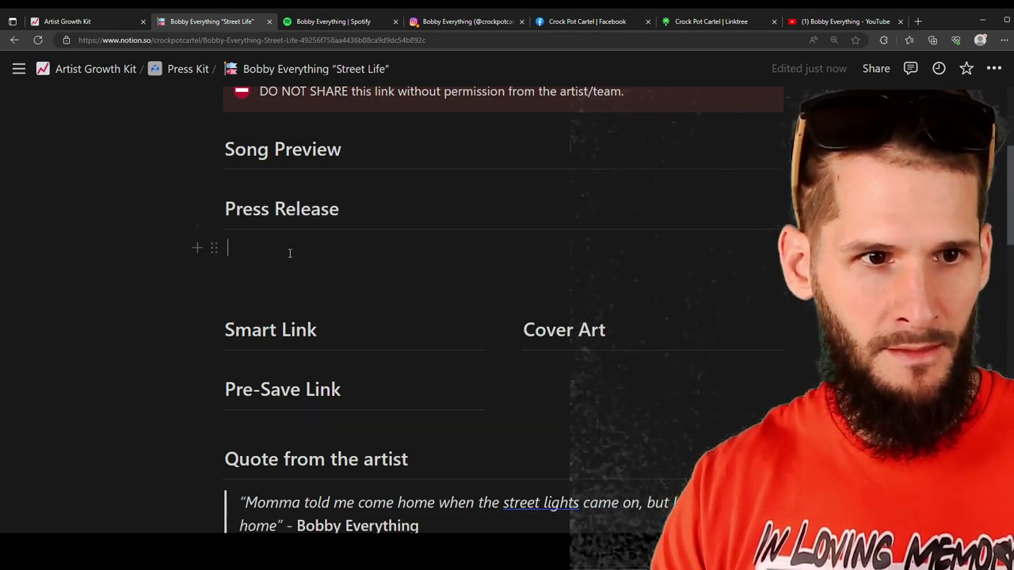
key(space)
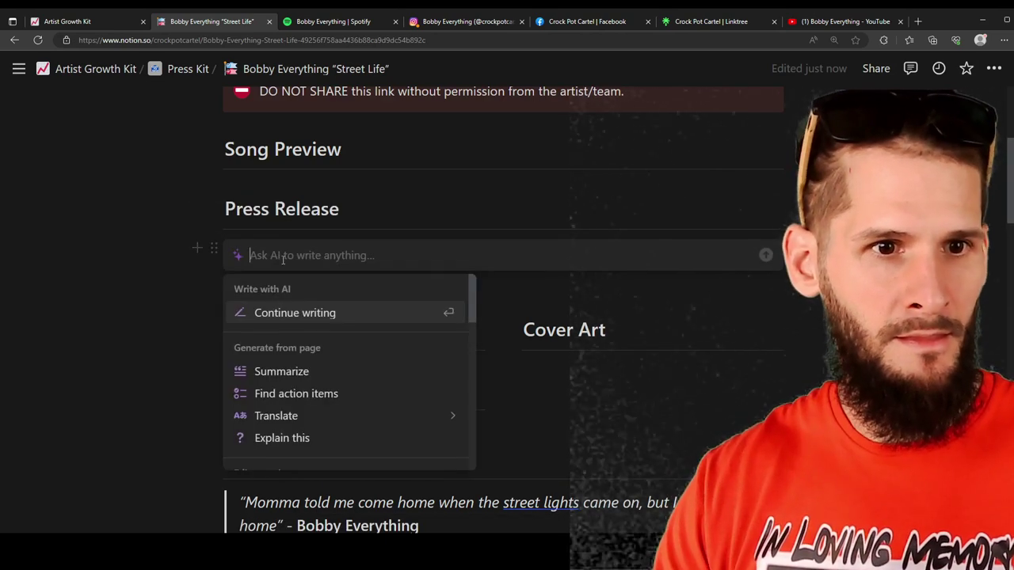
key(ctrl+v)
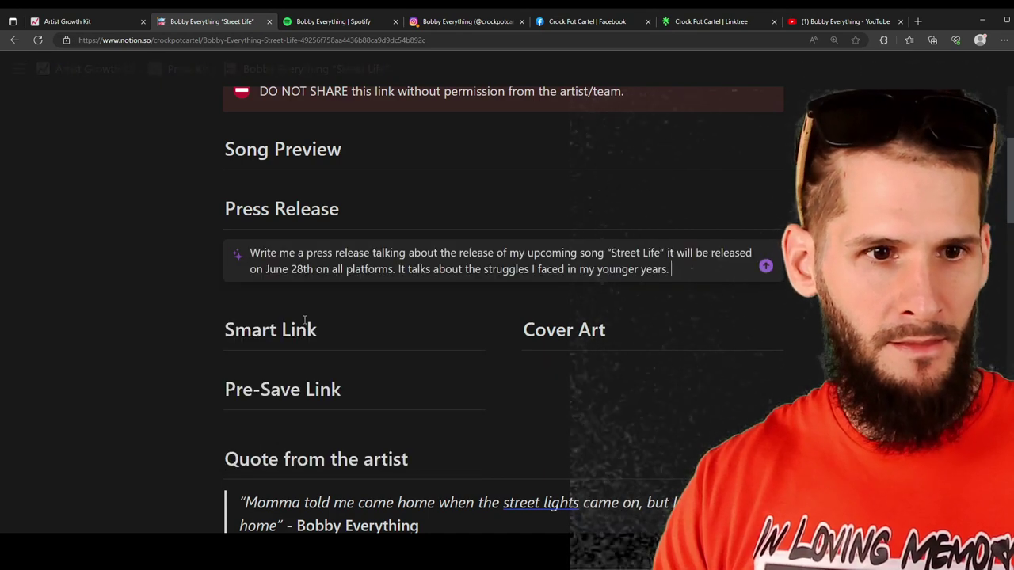
key(Return)
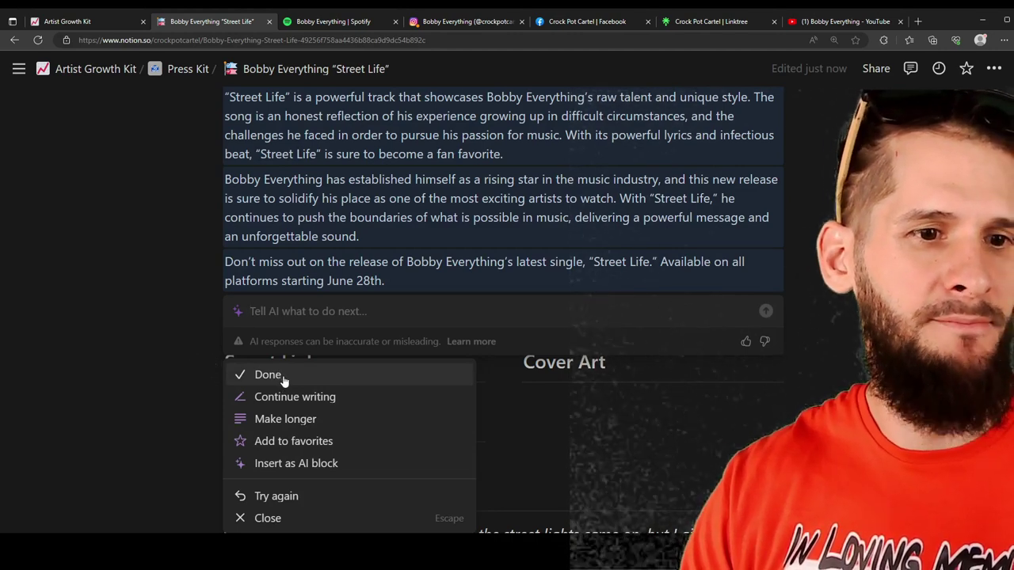
click(284, 377)
Step: Add a block below the Cover Art heading and filter the block types by "pic", closing the list without choosing one
scroll(273, 254, down, 1)
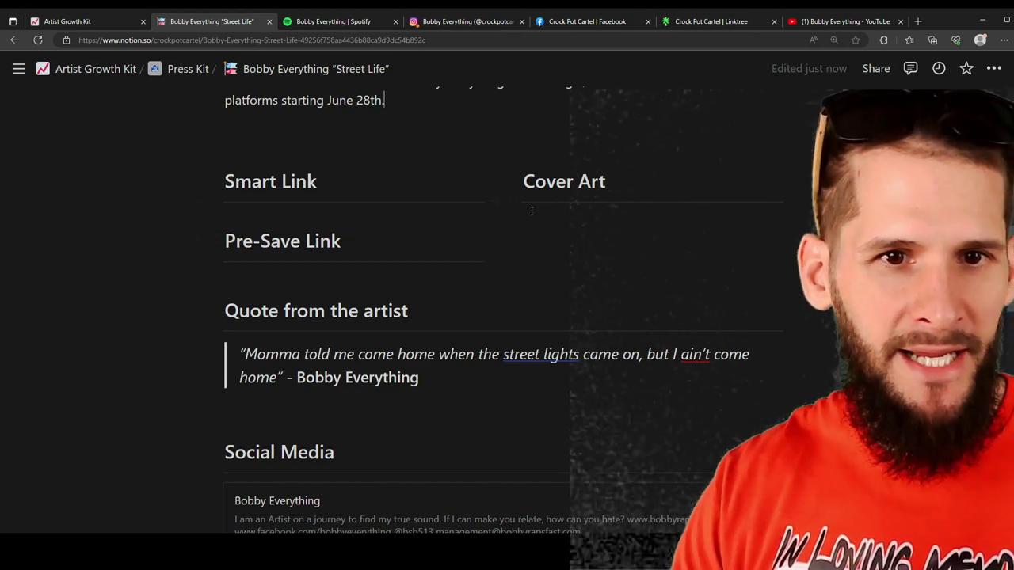
click(498, 199)
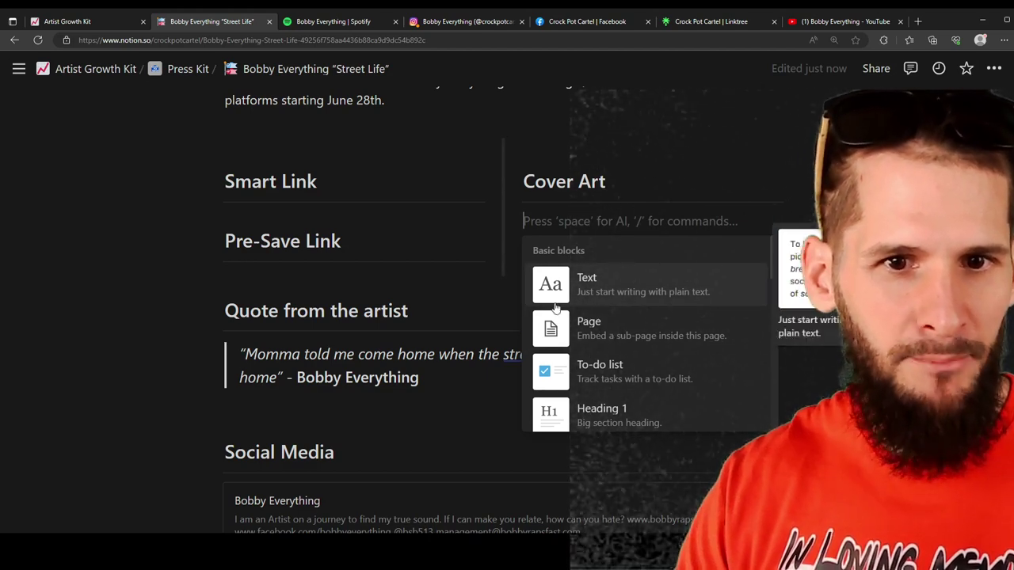
scroll(581, 323, down, 4)
scroll(602, 325, up, 4)
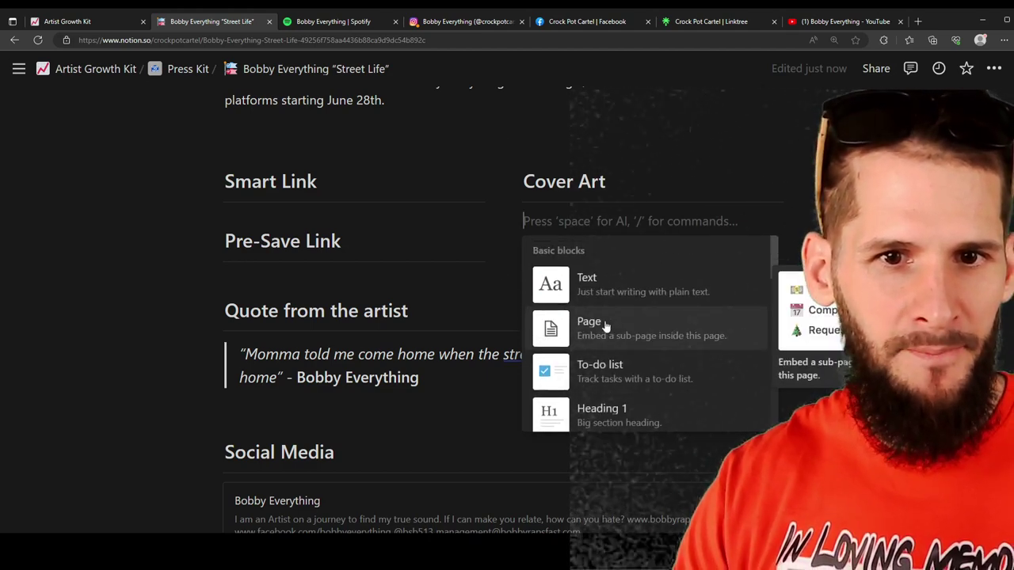
text(pi)
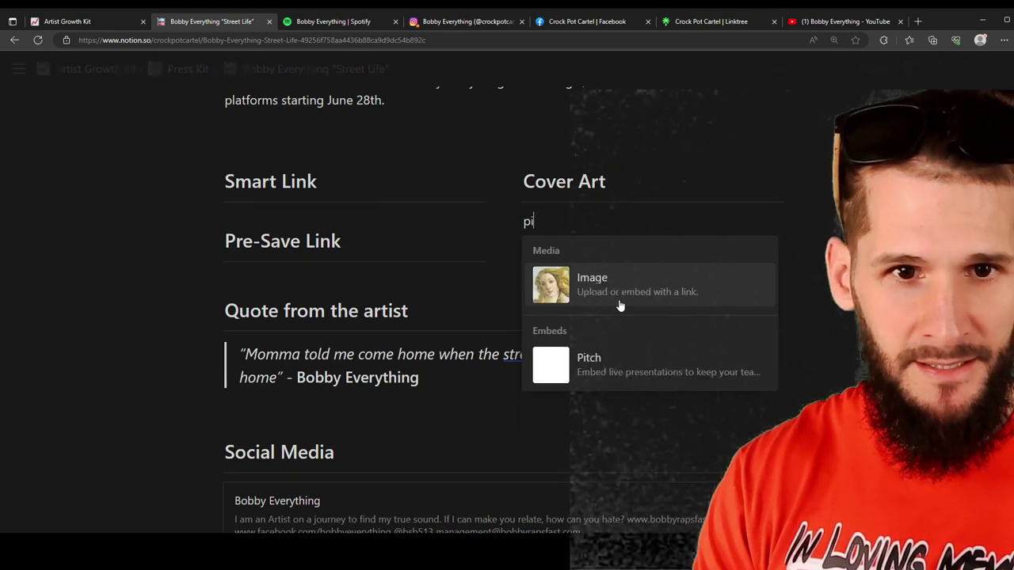
text(c)
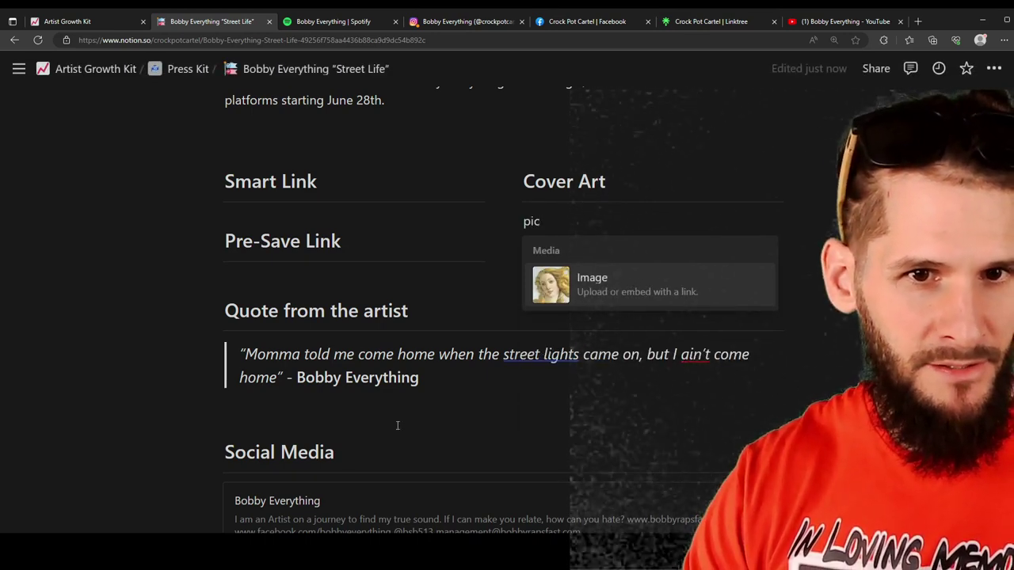
click(250, 277)
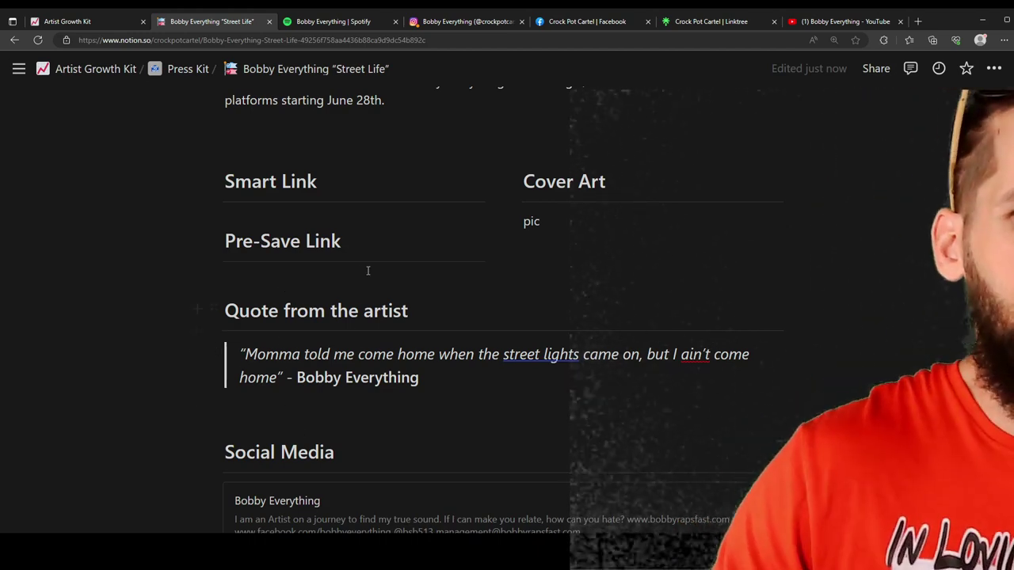
Step: Highlight the artist quote and examine the Social Media, Artist Bio and Media sections below it
drag(245, 354, 341, 379)
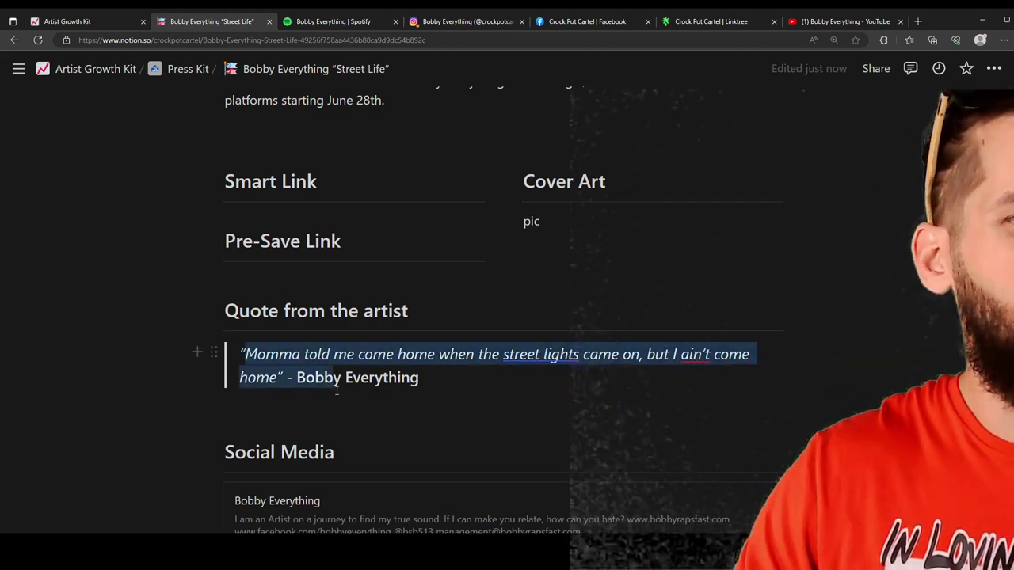
scroll(311, 362, down, 3)
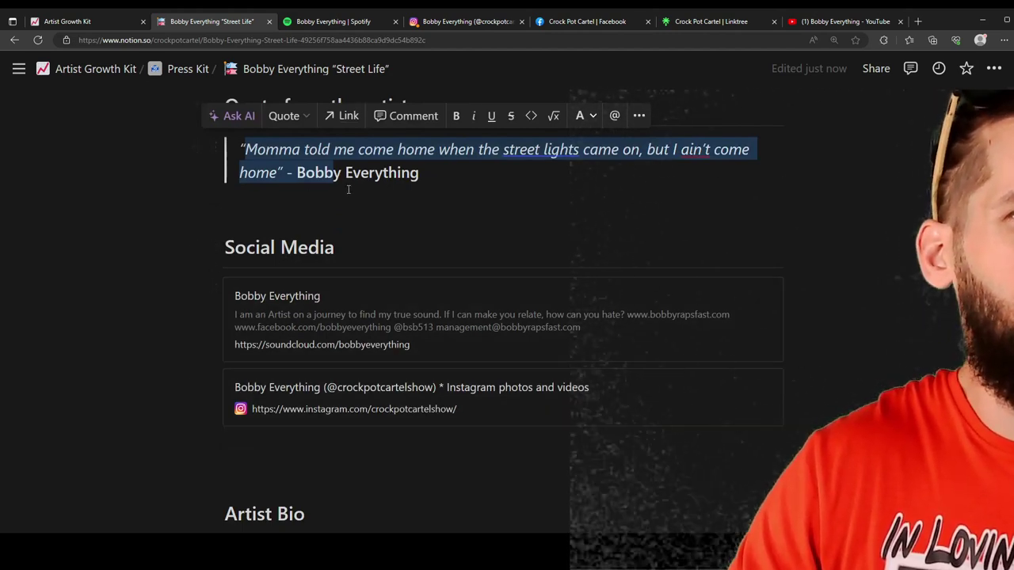
scroll(351, 179, up, 1)
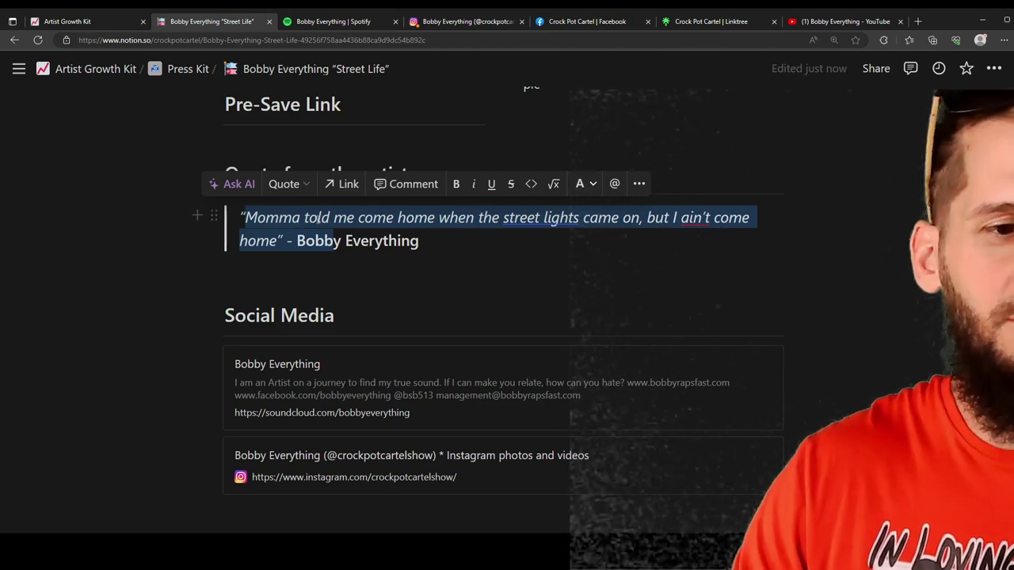
scroll(284, 311, down, 1)
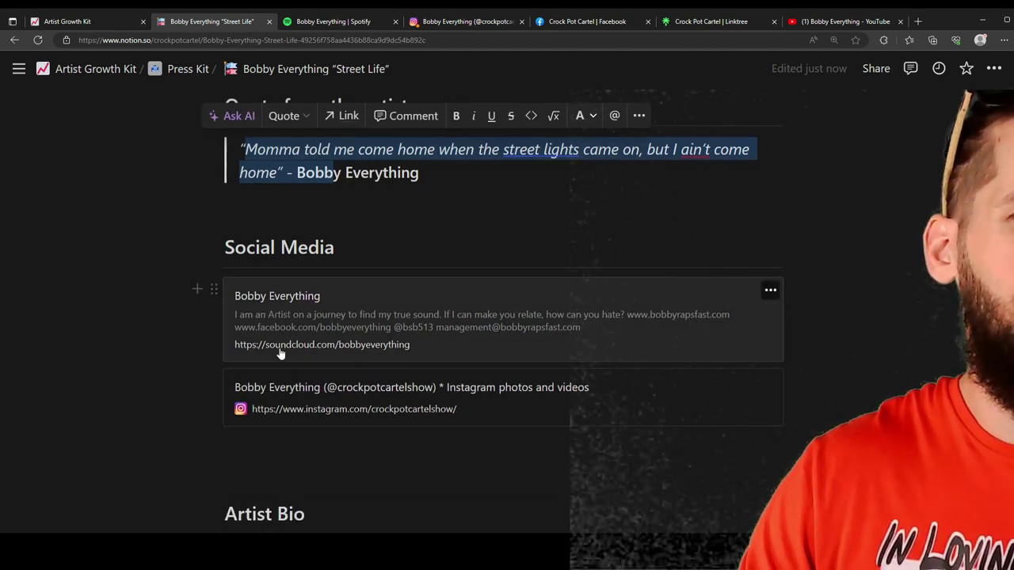
scroll(286, 351, down, 4)
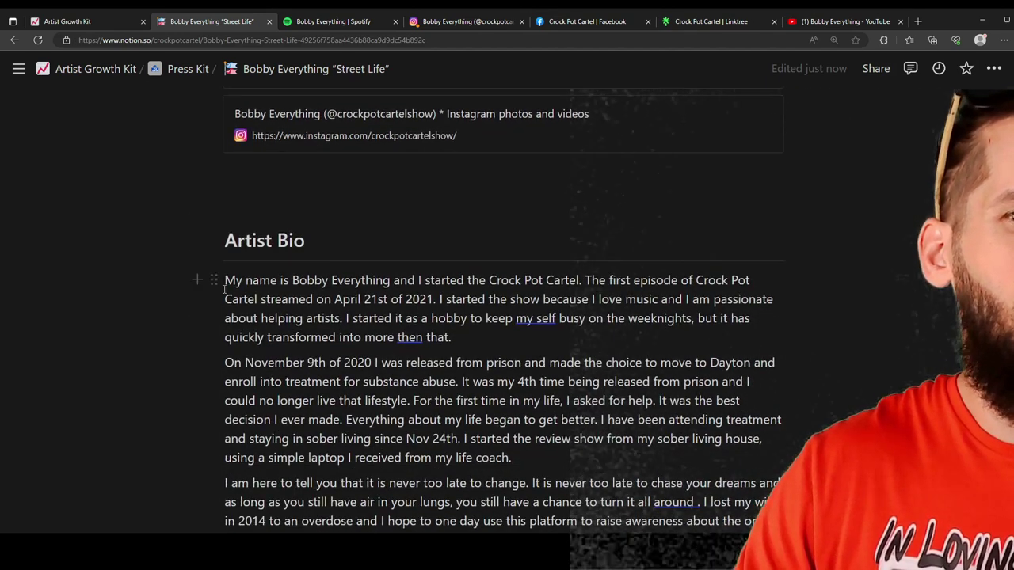
scroll(228, 277, down, 3)
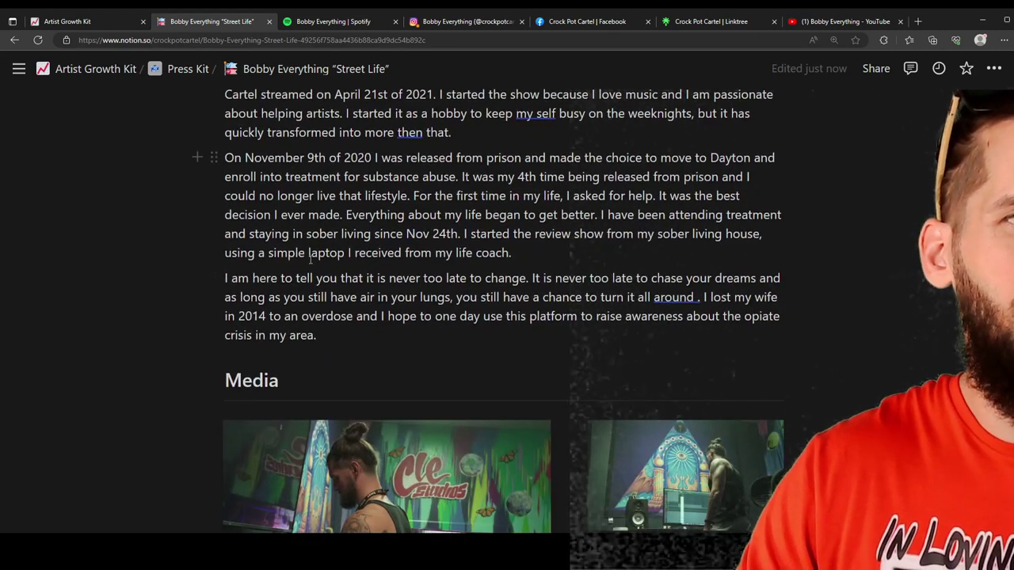
Step: Open the file upload for replacing the large photo under Media and dismiss it without choosing a file
scroll(335, 247, down, 1)
scroll(333, 262, up, 2)
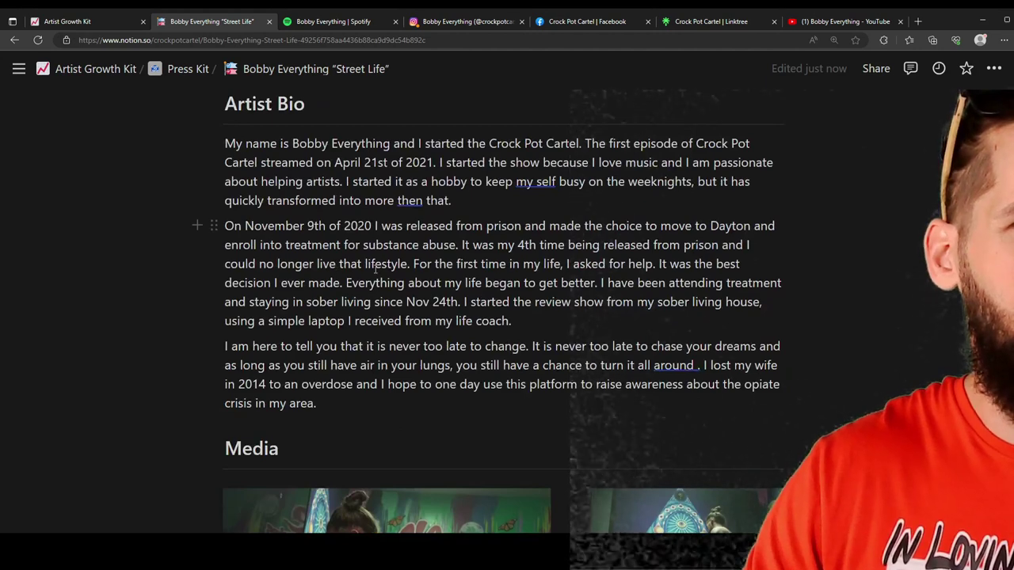
scroll(310, 269, down, 2)
scroll(308, 270, down, 2)
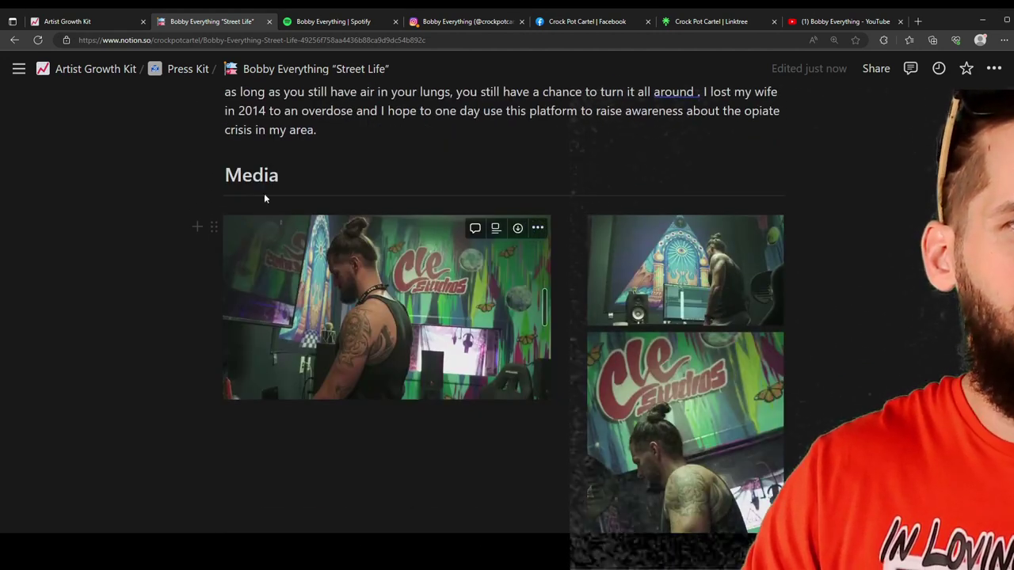
scroll(641, 442, down, 1)
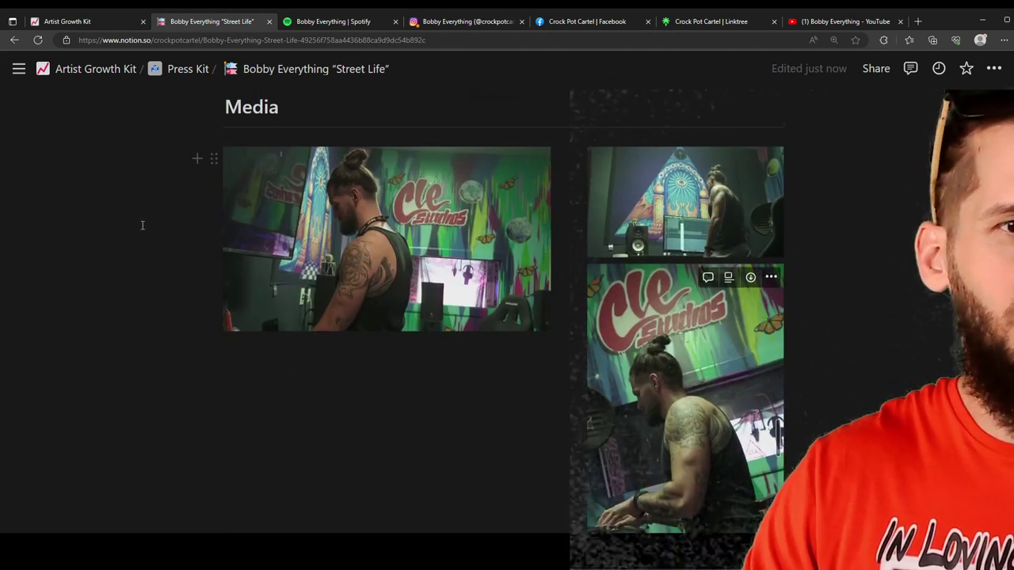
click(207, 158)
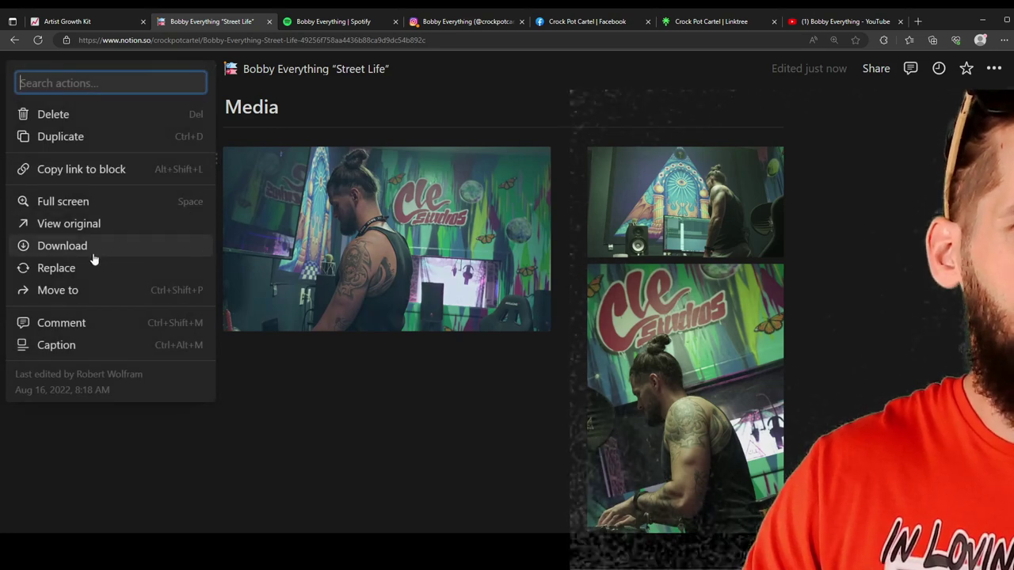
click(50, 268)
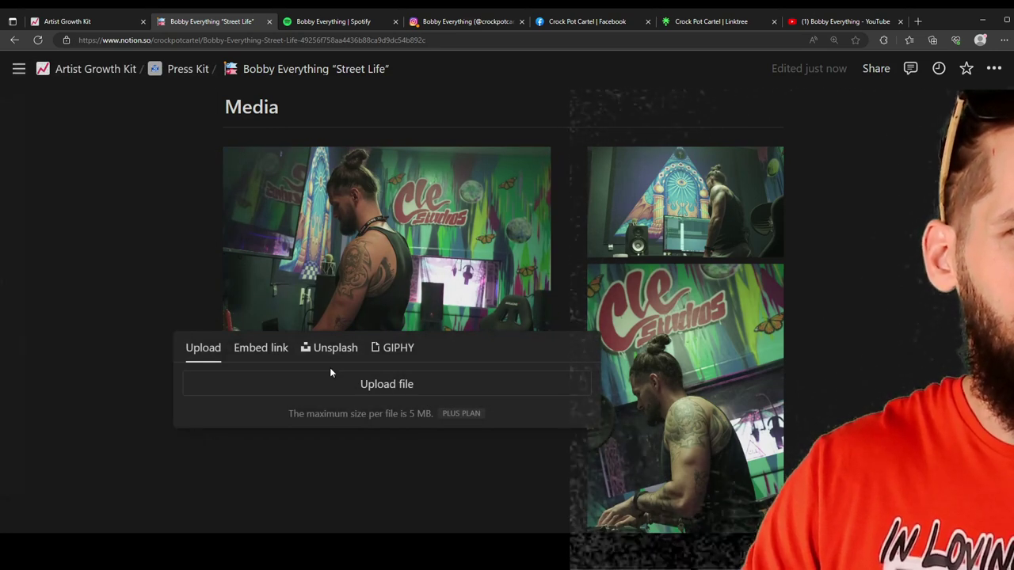
click(386, 385)
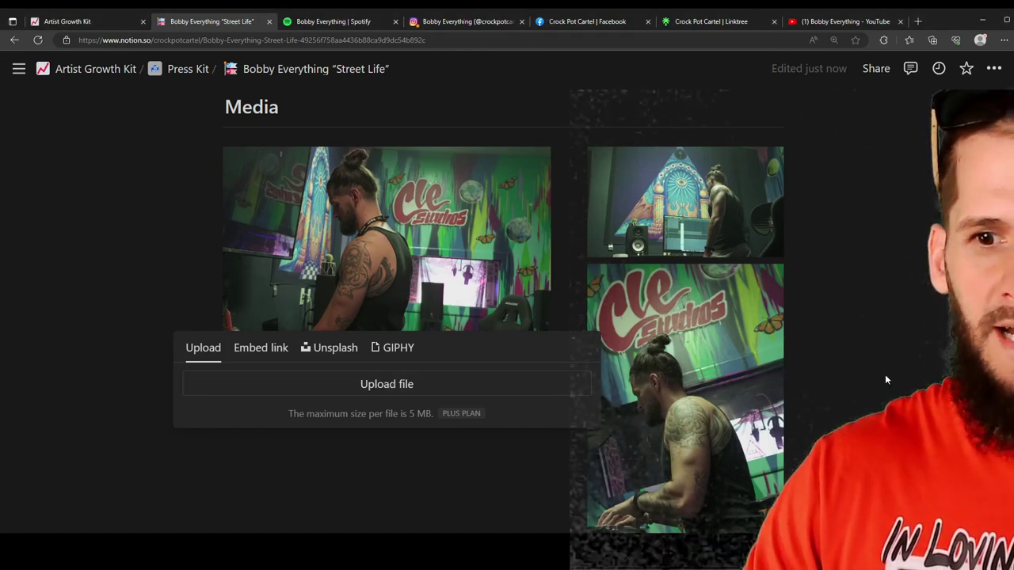
Step: Return to the Press Kit page and review its Links, Featured Tracks, Biography and Press Releases sections
scroll(862, 389, down, 10)
scroll(856, 402, up, 15)
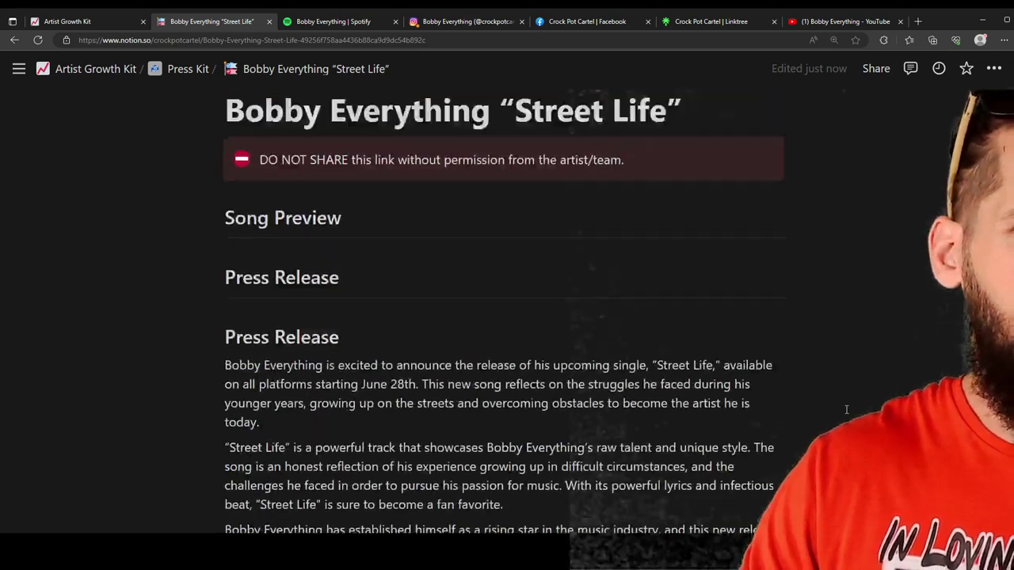
scroll(342, 402, down, 2)
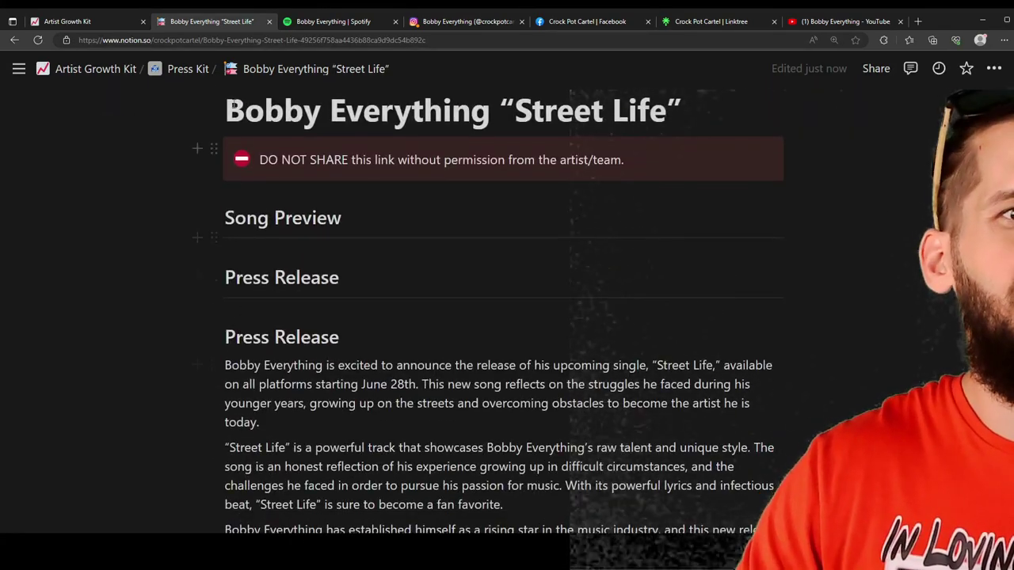
click(185, 69)
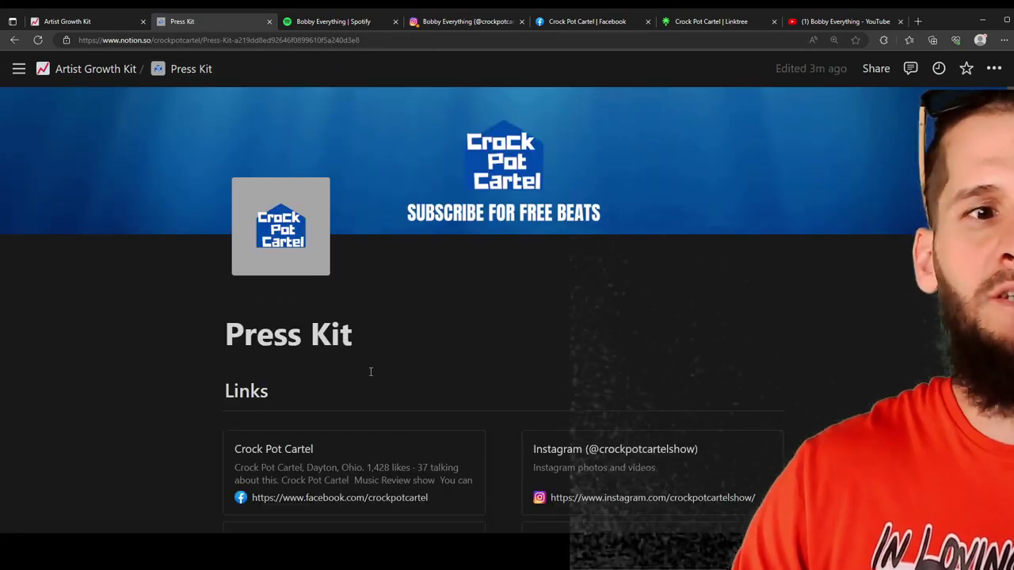
scroll(185, 400, down, 3)
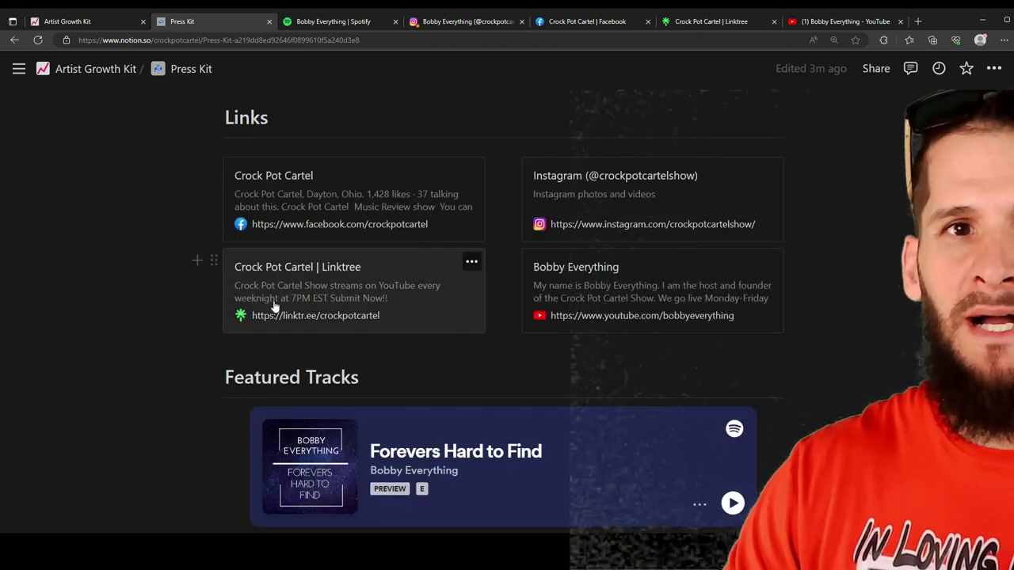
scroll(247, 273, down, 3)
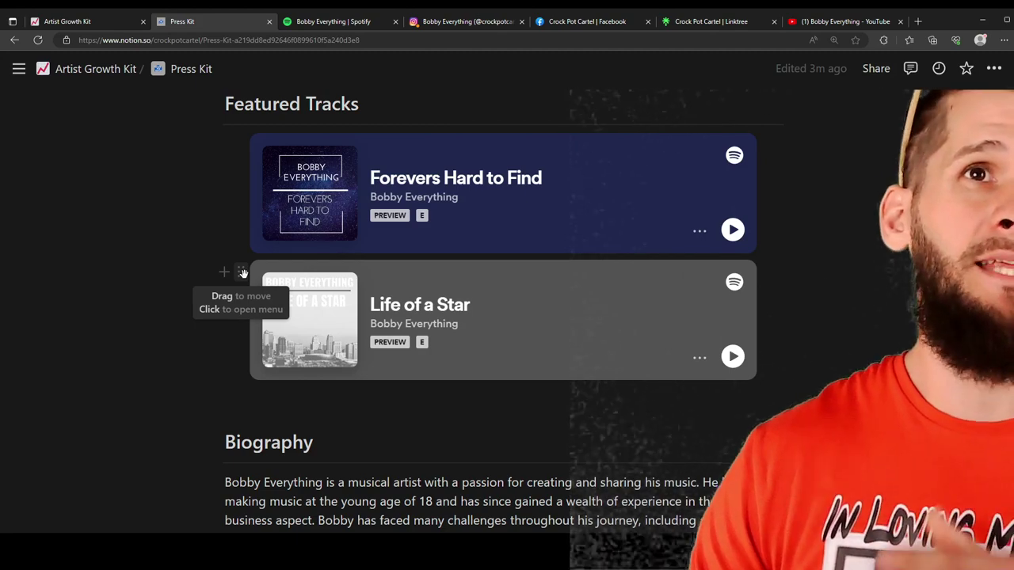
scroll(219, 242, down, 5)
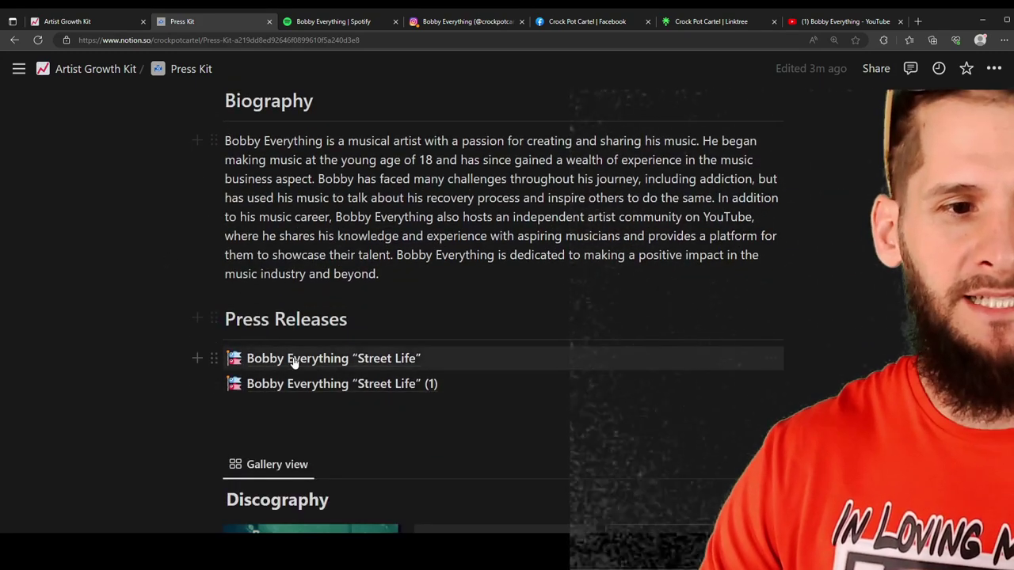
scroll(300, 362, down, 2)
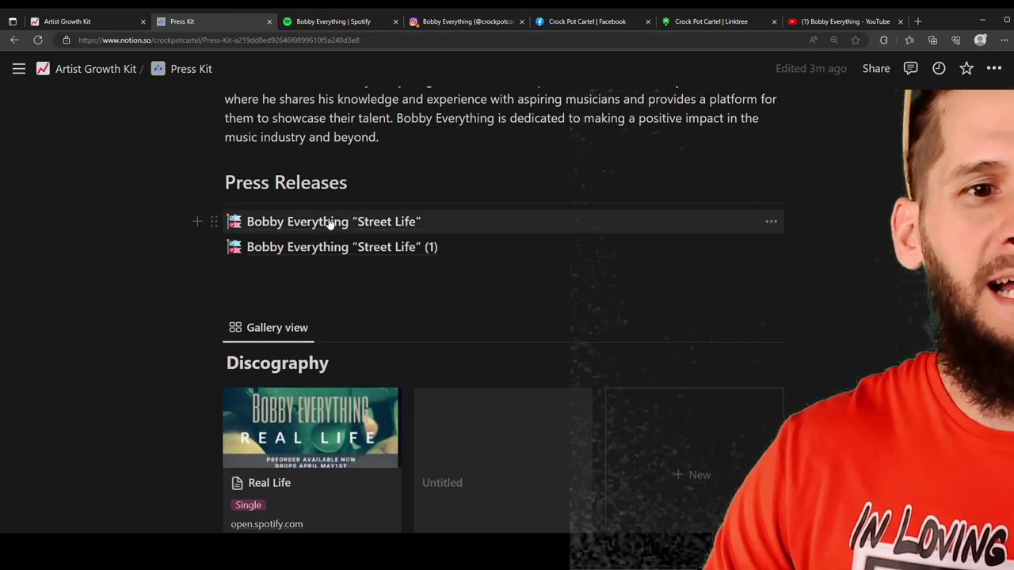
Step: Delete the "Street Life" (1) page under Press Releases and duplicate the "Street Life" press release page
click(213, 247)
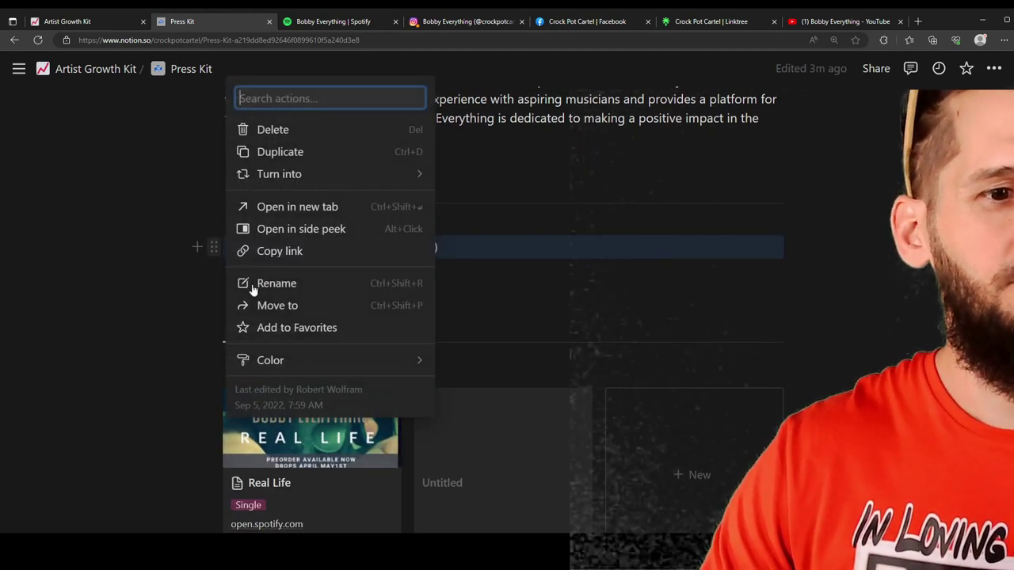
key(Delete)
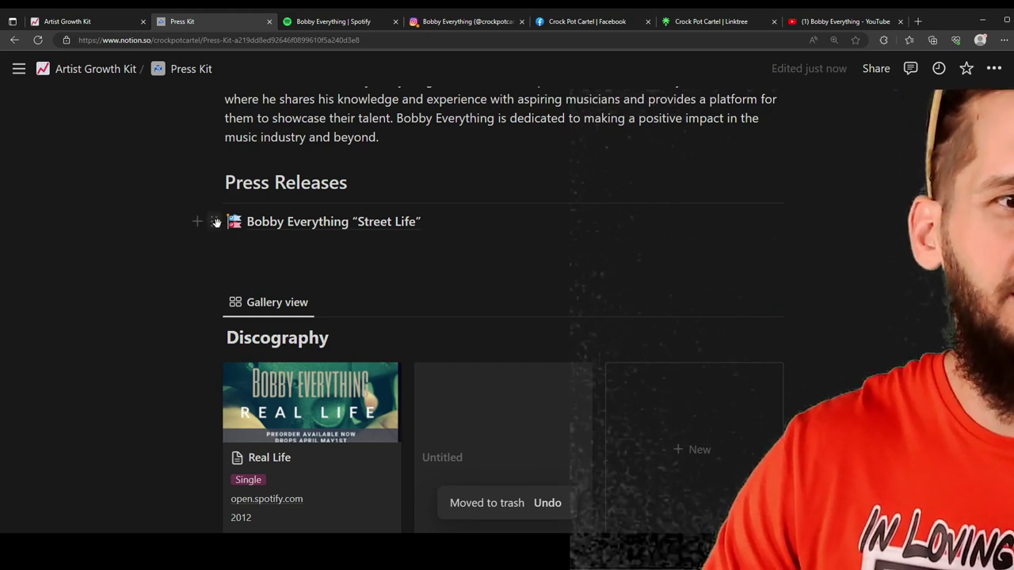
click(217, 223)
click(73, 134)
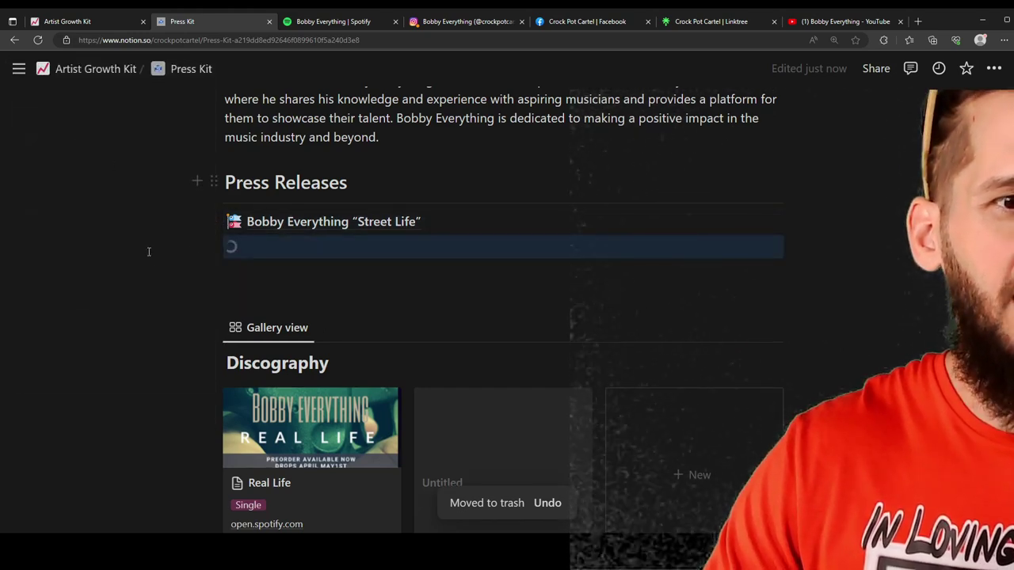
Step: Open the duplicated "Street Life" (1) page and review its press release, Smart Link, Cover Art and quote sections
click(333, 250)
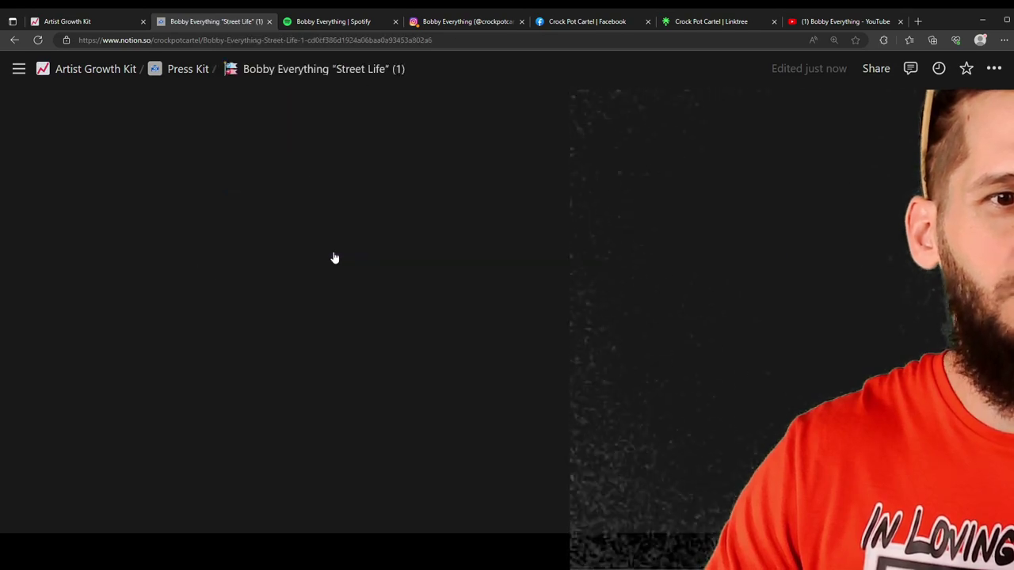
scroll(169, 354, down, 10)
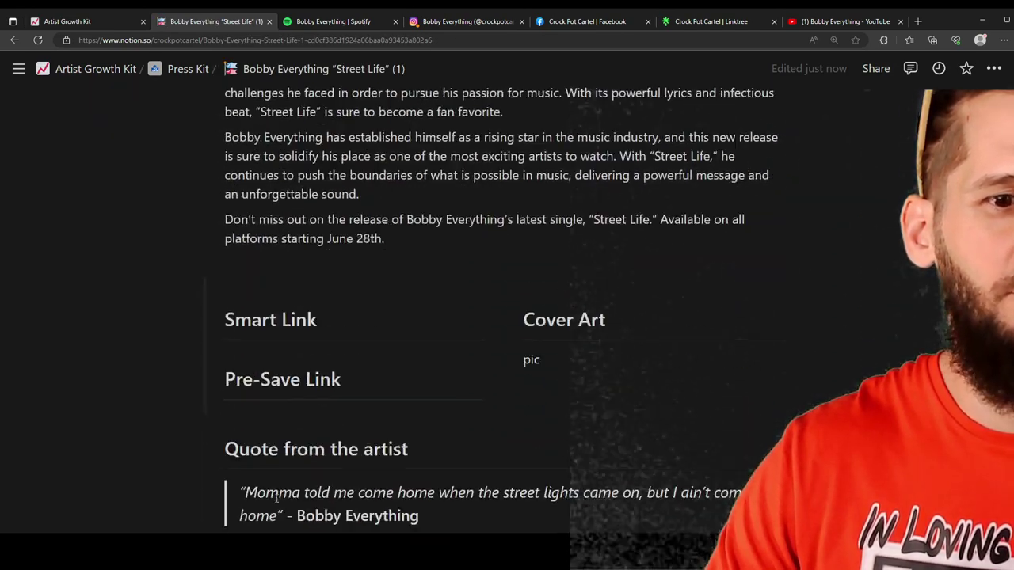
scroll(296, 484, up, 3)
scroll(303, 468, up, 4)
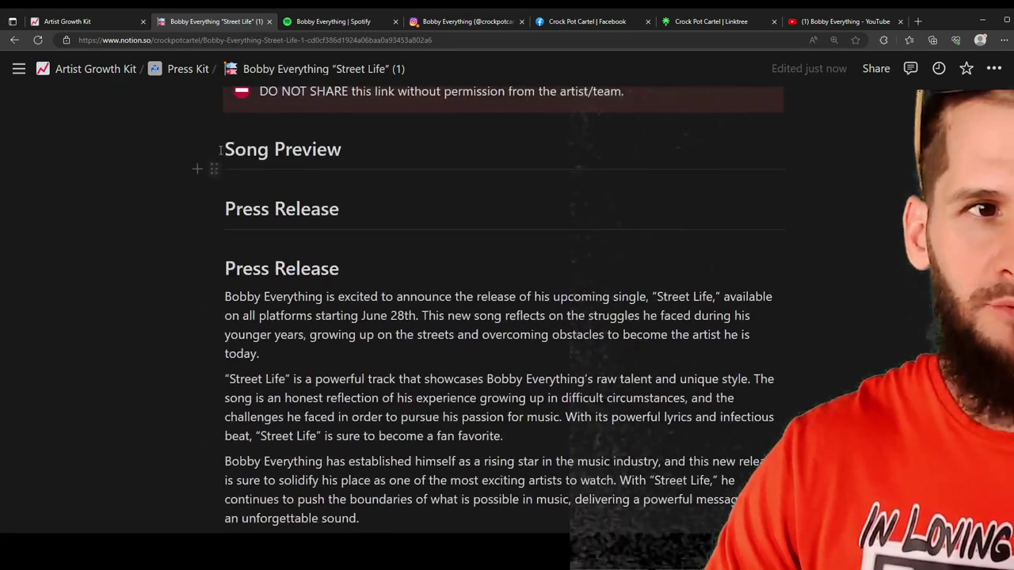
Step: Go back to the Press Kit page and open the Real Life card for editing under Discography, closing it without changes
click(182, 70)
scroll(233, 414, down, 5)
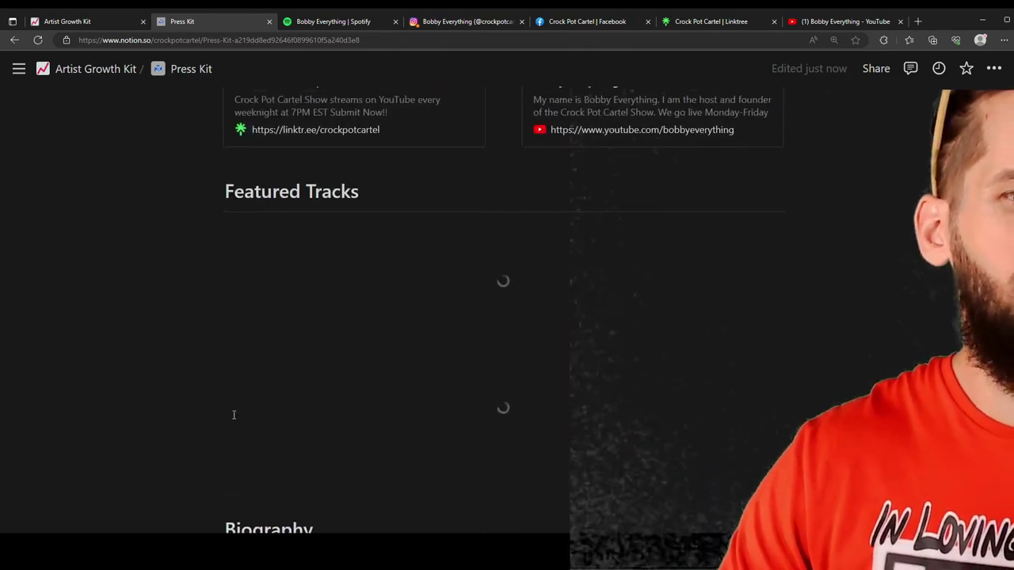
scroll(144, 301, down, 10)
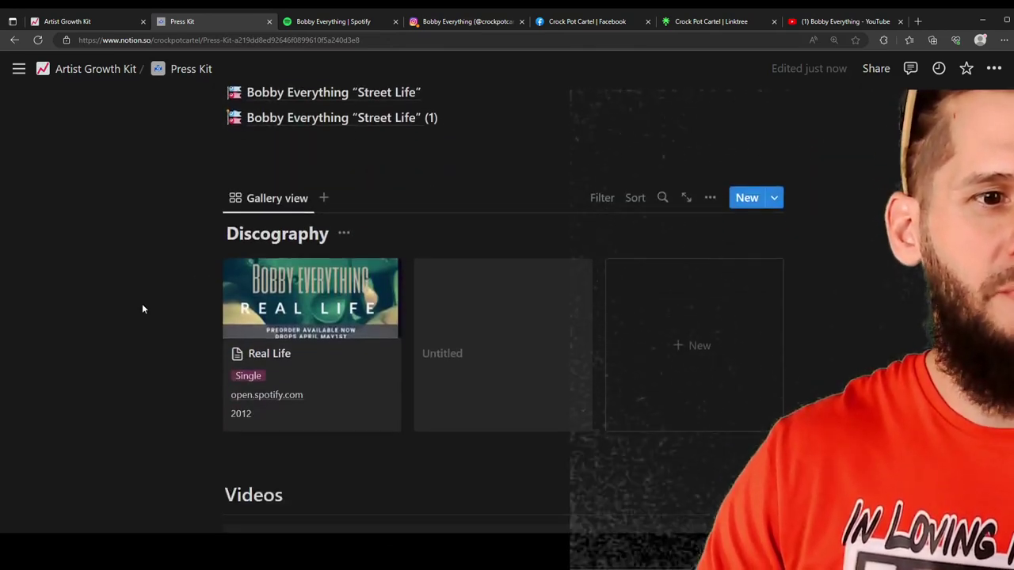
scroll(314, 251, down, 2)
scroll(213, 296, up, 3)
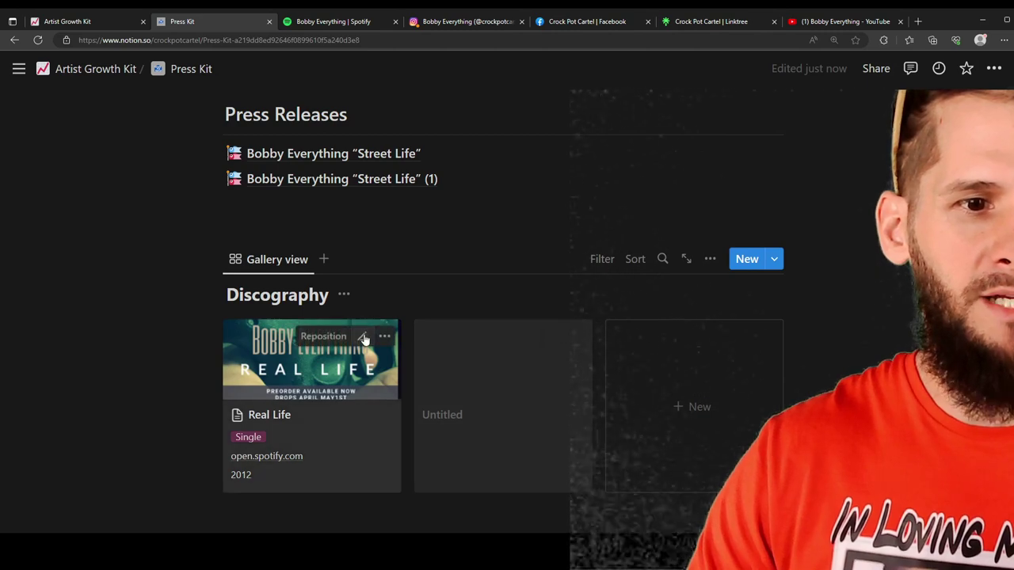
click(363, 339)
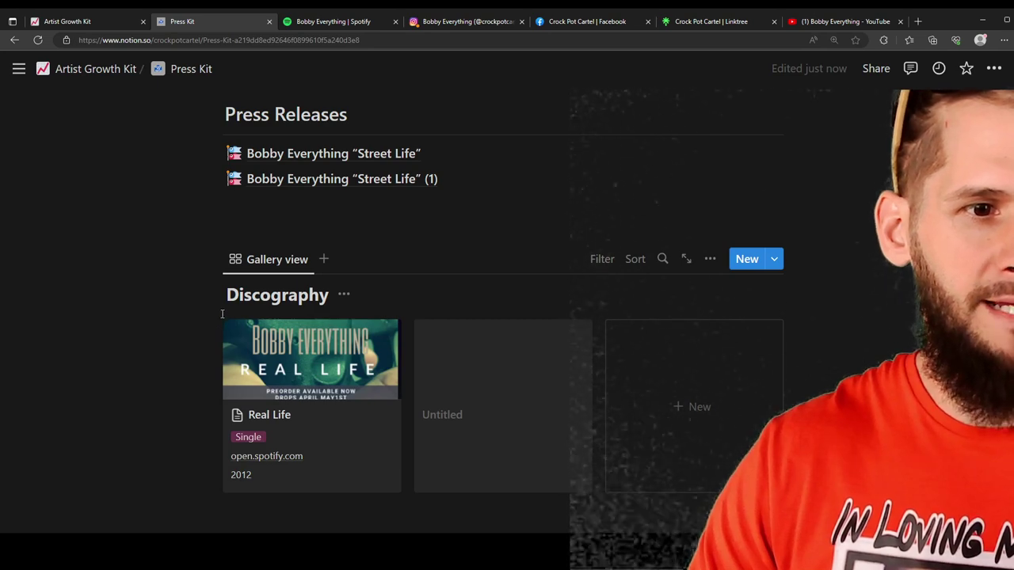
key(Escape)
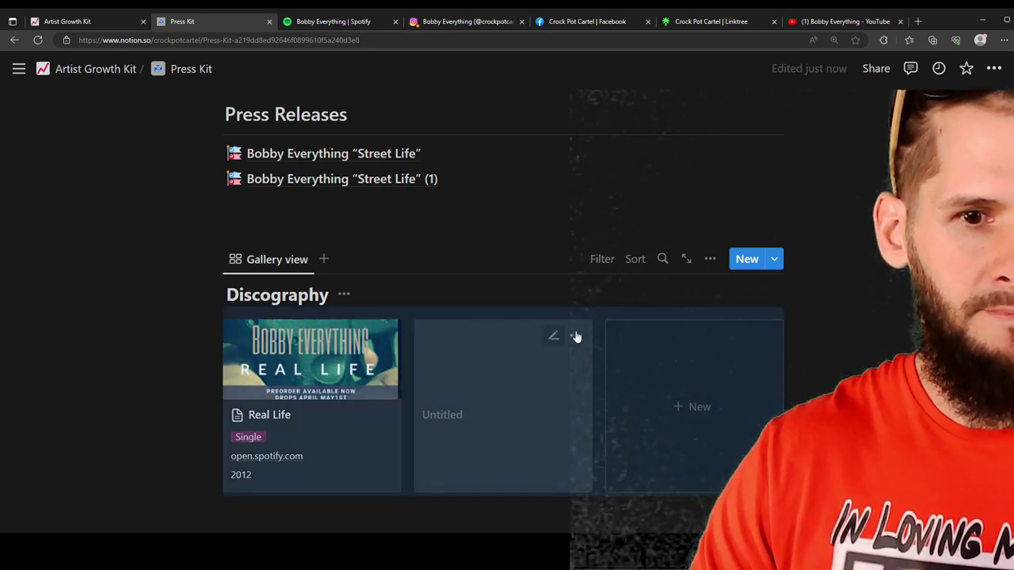
Step: Delete the Untitled and Real Life cards from the Discography gallery
click(576, 337)
click(635, 278)
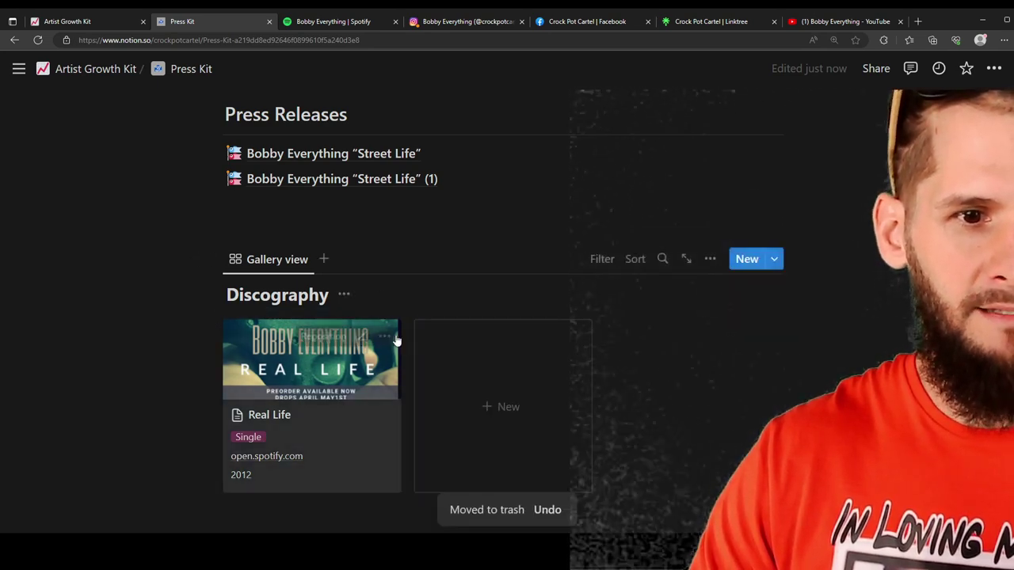
click(385, 337)
click(453, 279)
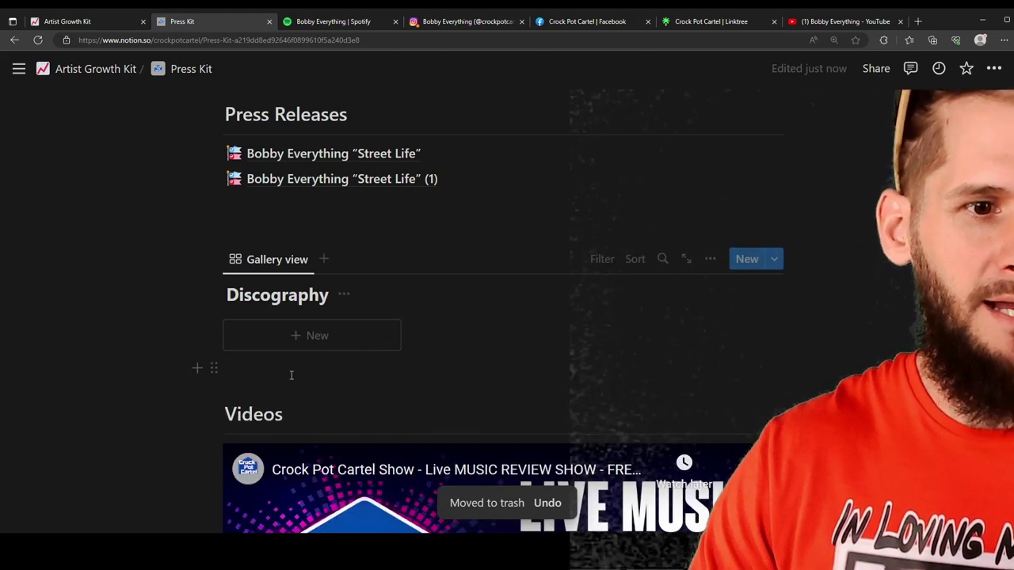
Step: Add a new Discography entry, switch to Spotify and copy the URL of the 2019 single "High School"
click(317, 336)
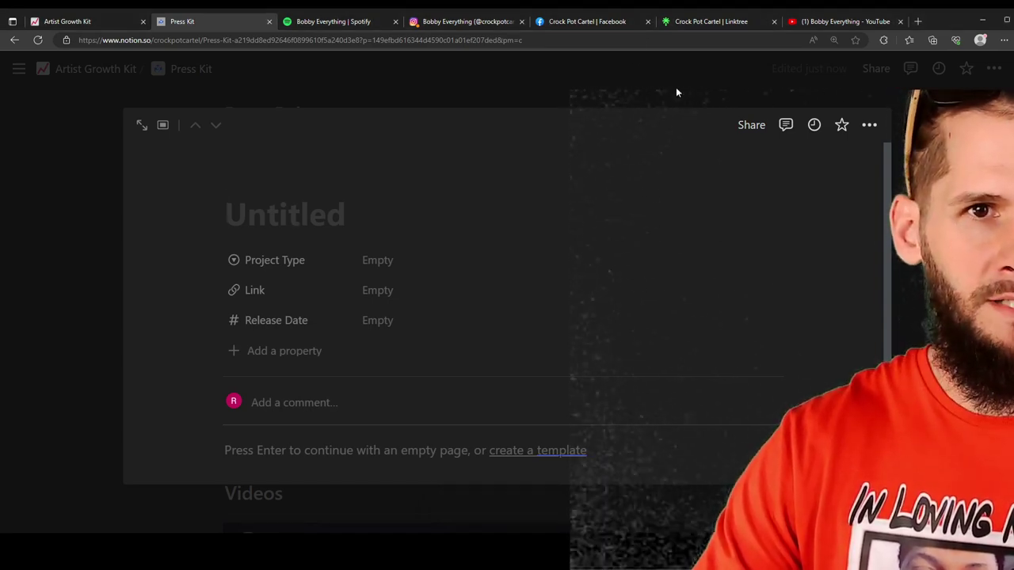
click(369, 23)
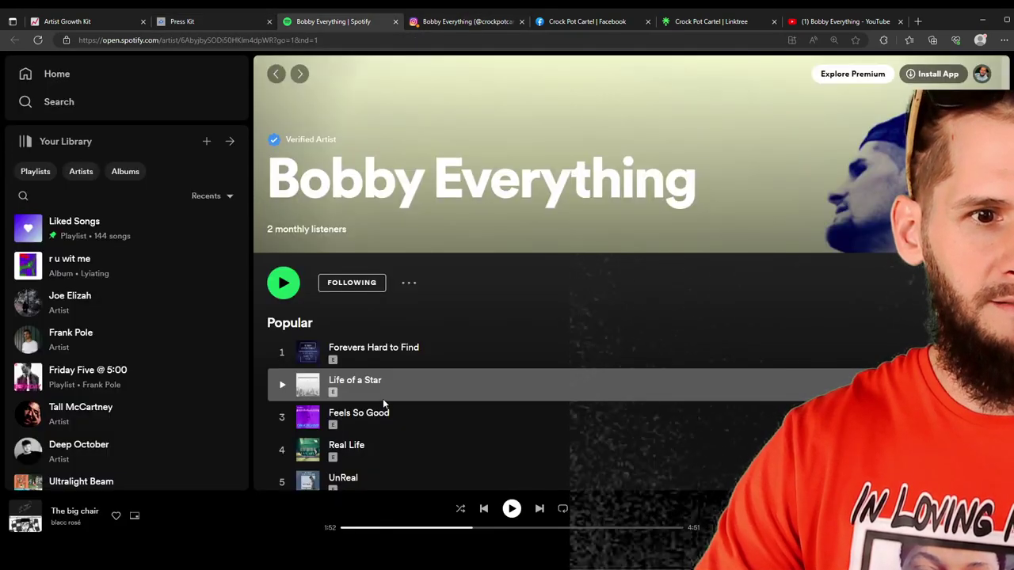
scroll(383, 405, down, 4)
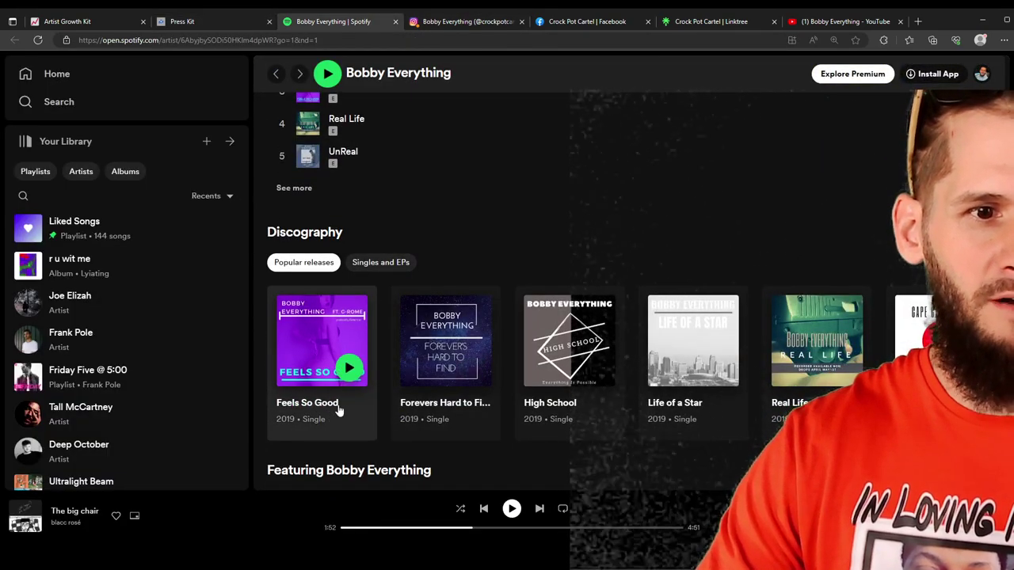
click(556, 411)
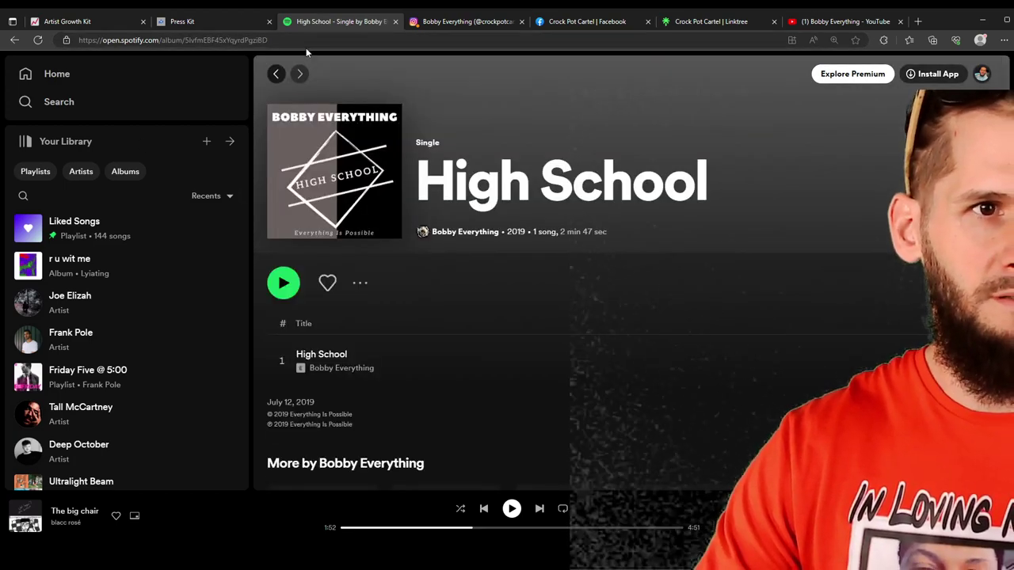
click(315, 38)
key(ctrl+c)
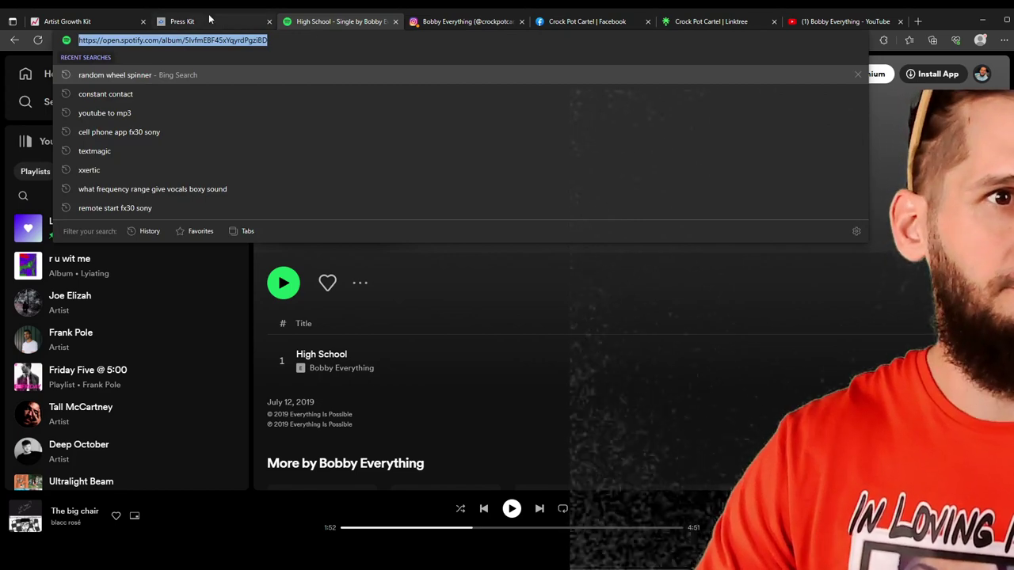
Step: Back in the Press Kit, title the new Discography entry "High School" and set its Project Type to Single
click(210, 20)
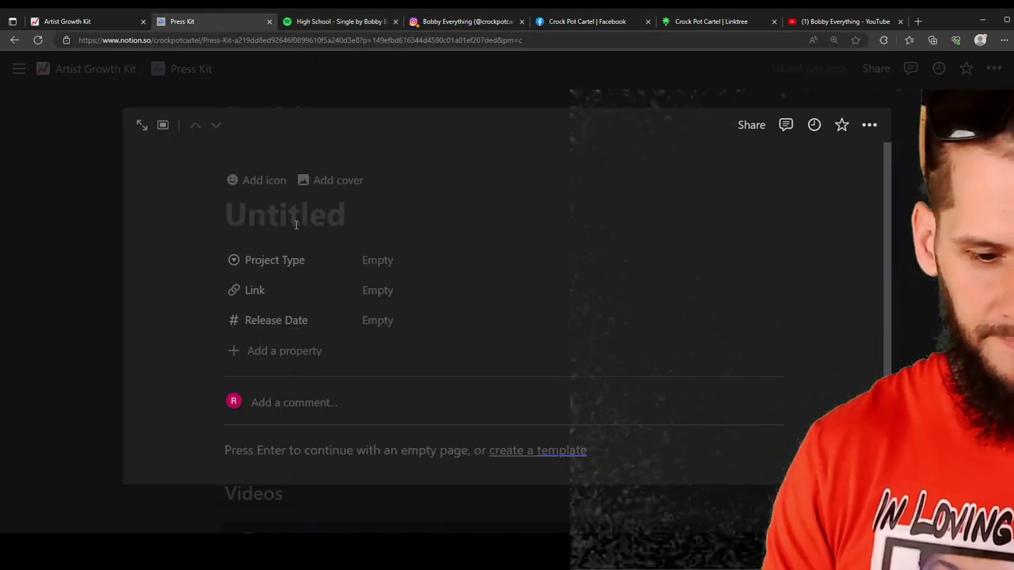
click(260, 264)
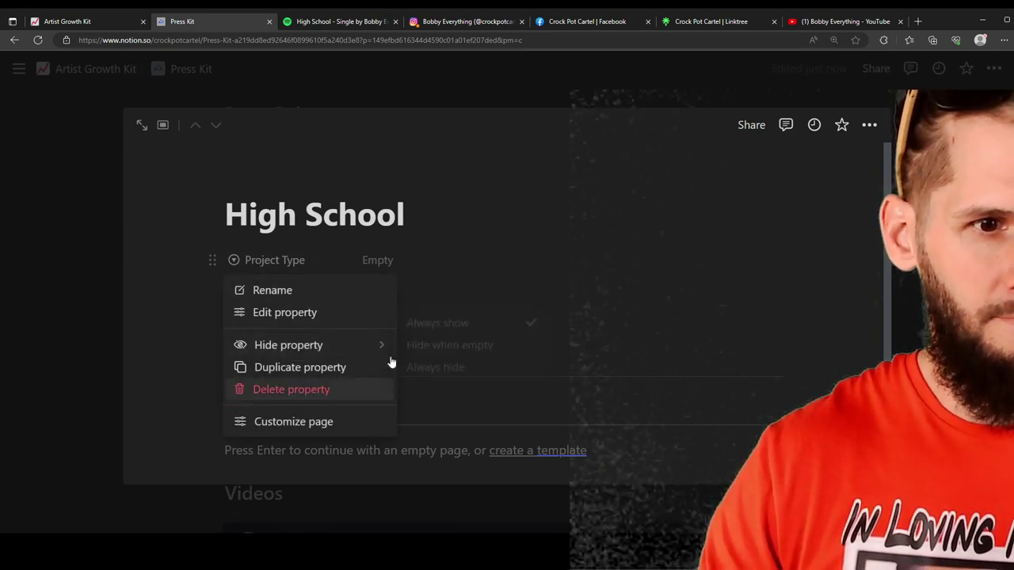
click(396, 267)
click(388, 268)
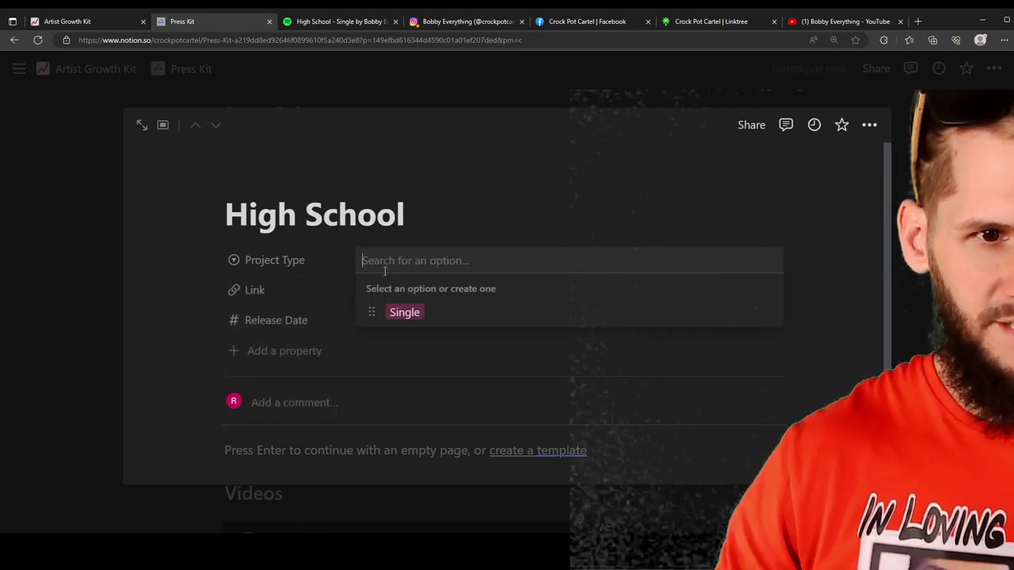
click(393, 313)
click(379, 295)
text(https://open.spotify.com/album/5lvfmEBF45xYqyrdPgziBD)
Step: Try to enter March 2012 and March 2018 as the High School entry's Release Date, and close the entry
click(389, 322)
text(MArch 20129)
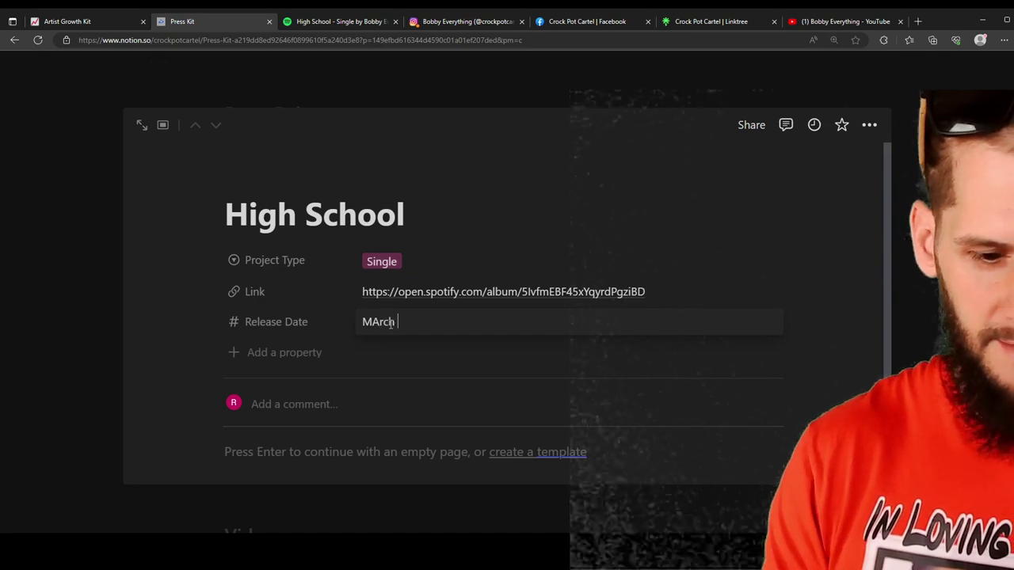
key(BackSpace)
key(BackSpace)
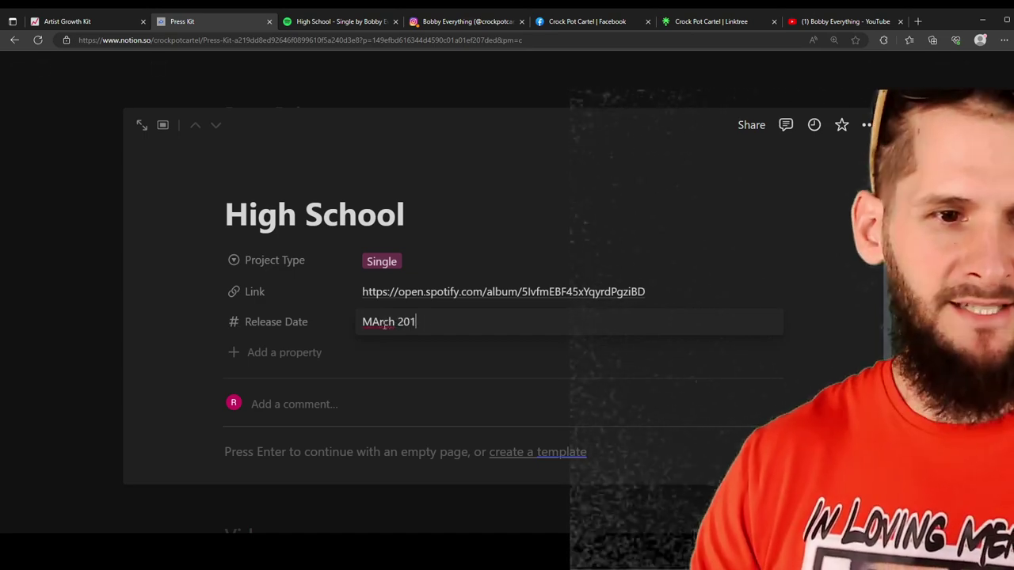
text(2)
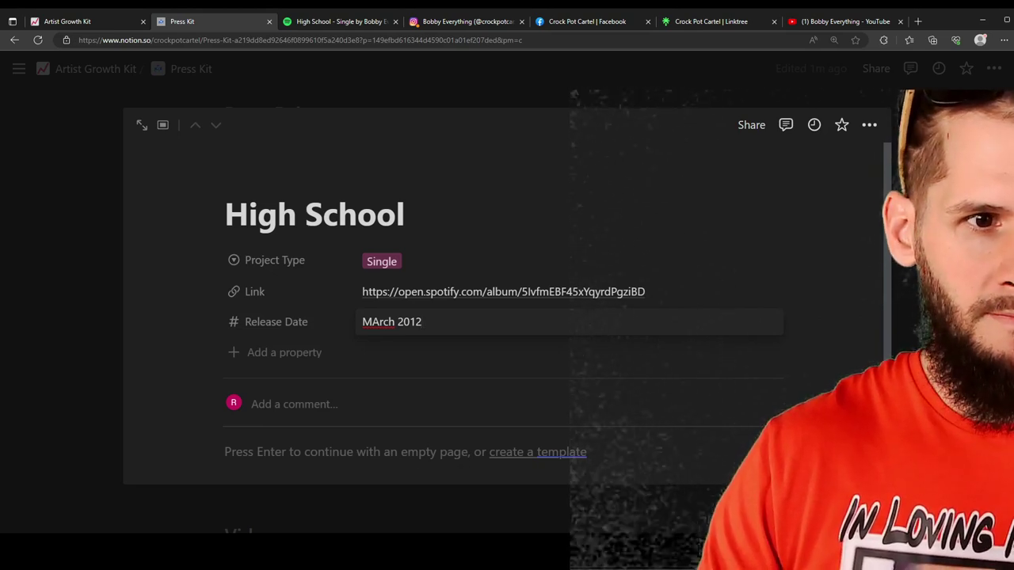
click(478, 328)
text(MArch )
text(2018)
key(Return)
click(362, 321)
key(Escape)
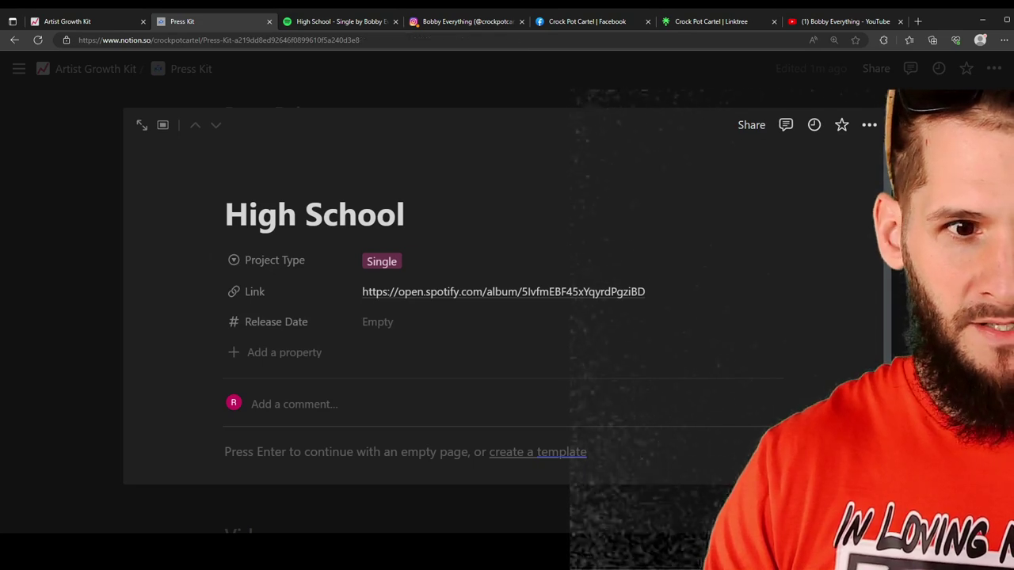
key(Escape)
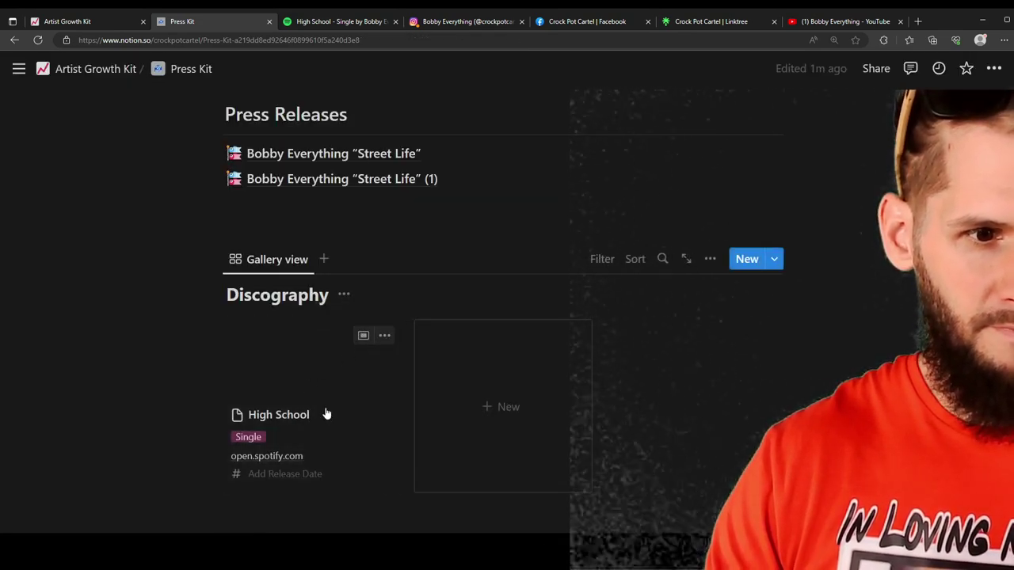
click(384, 336)
key(Escape)
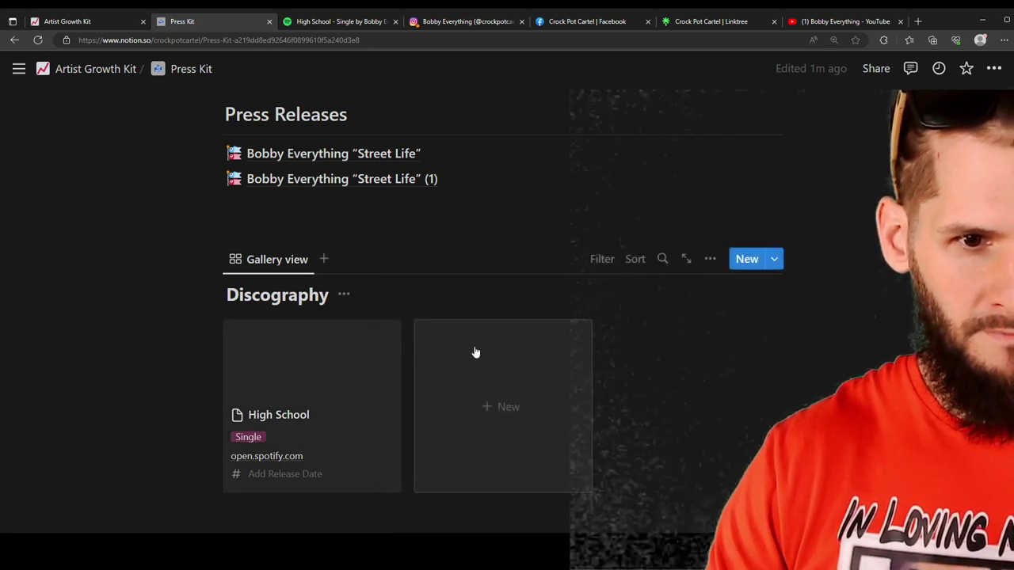
Step: Create a second Discography entry with the same Spotify album link, an empty page body and Single as its Project Type
click(492, 415)
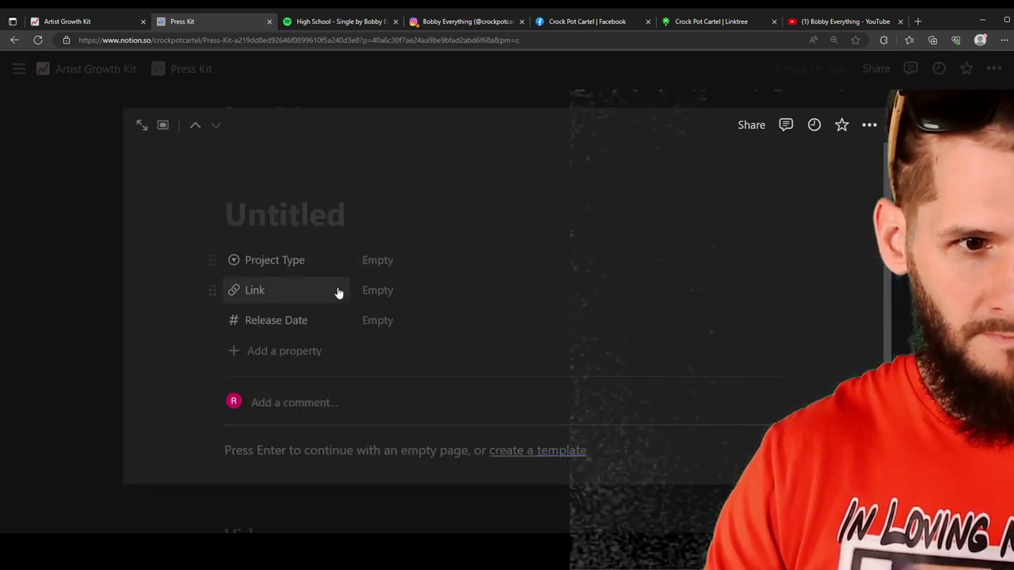
click(396, 293)
key(ctrl+v)
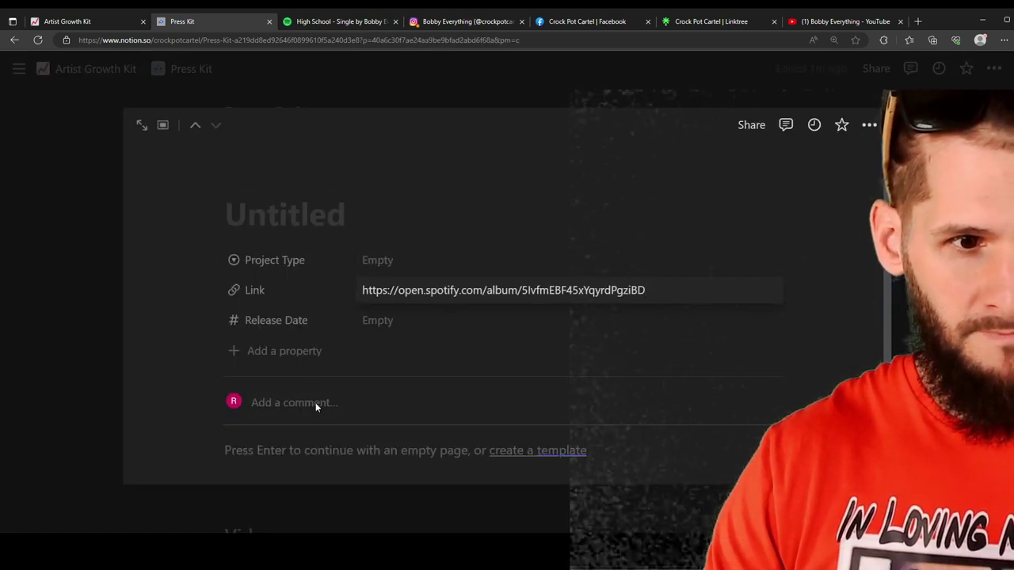
click(403, 451)
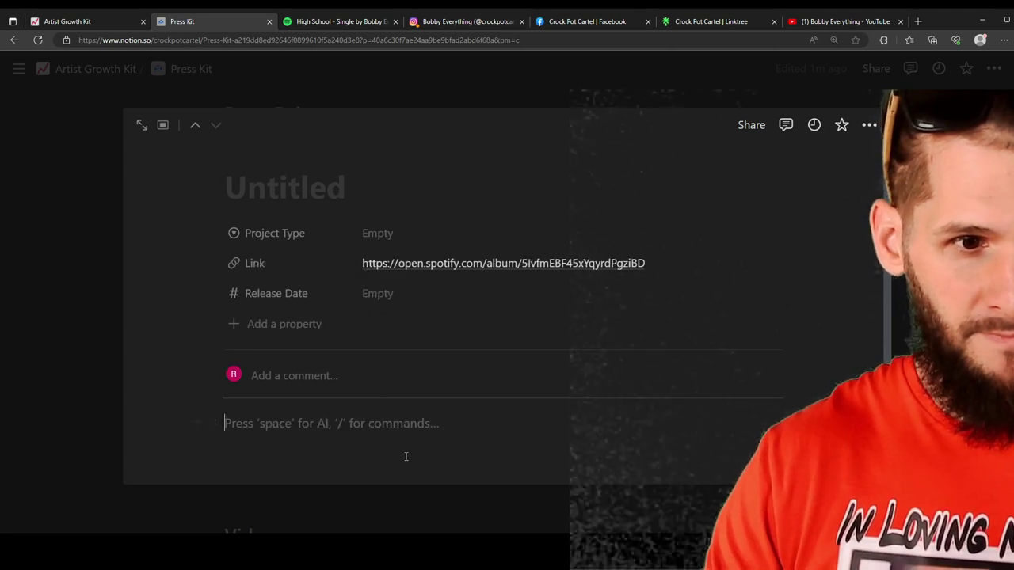
click(386, 234)
click(411, 286)
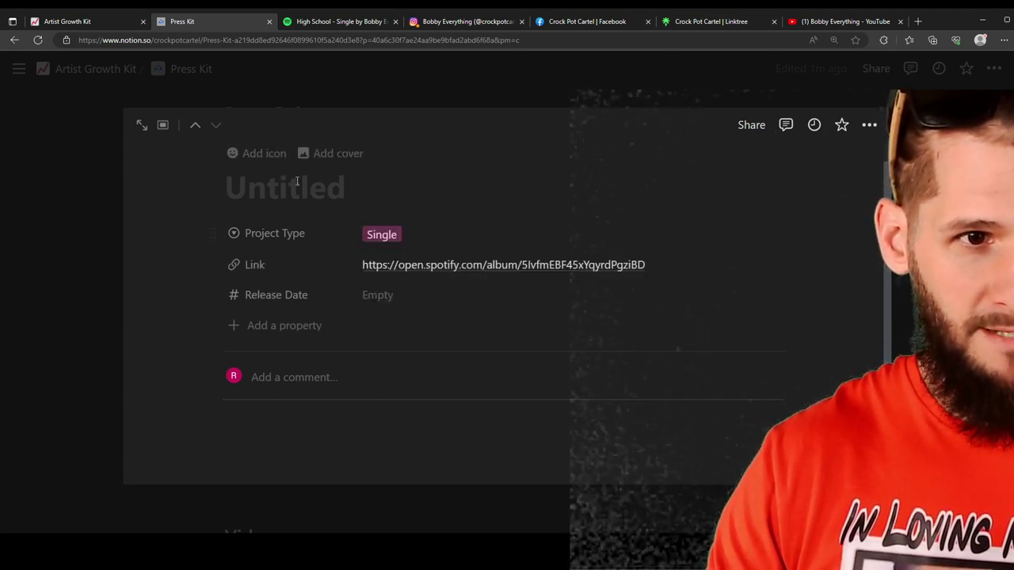
Step: Show the untitled entry as a full page and go up to its parent Discography gallery page
click(164, 126)
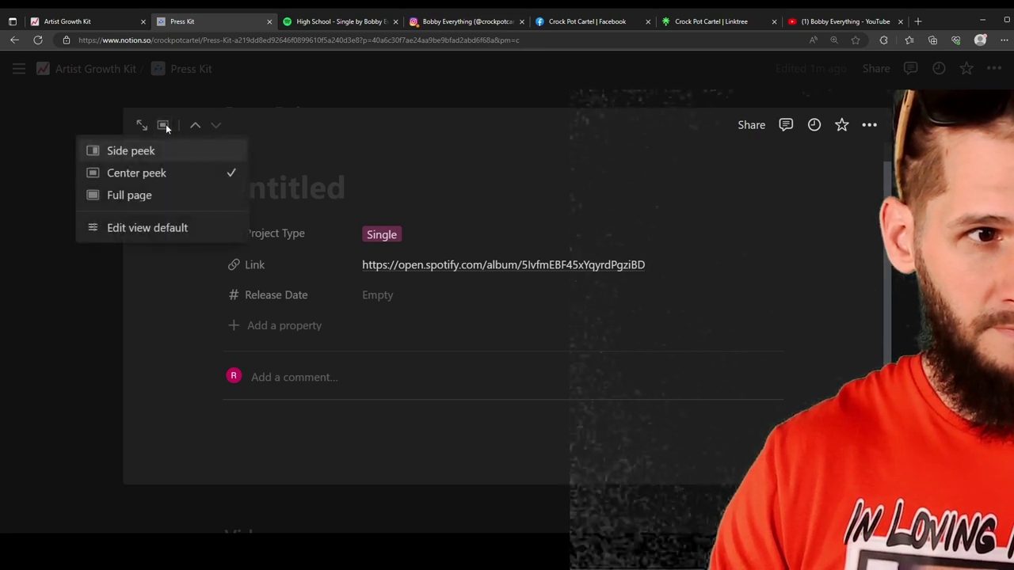
click(160, 196)
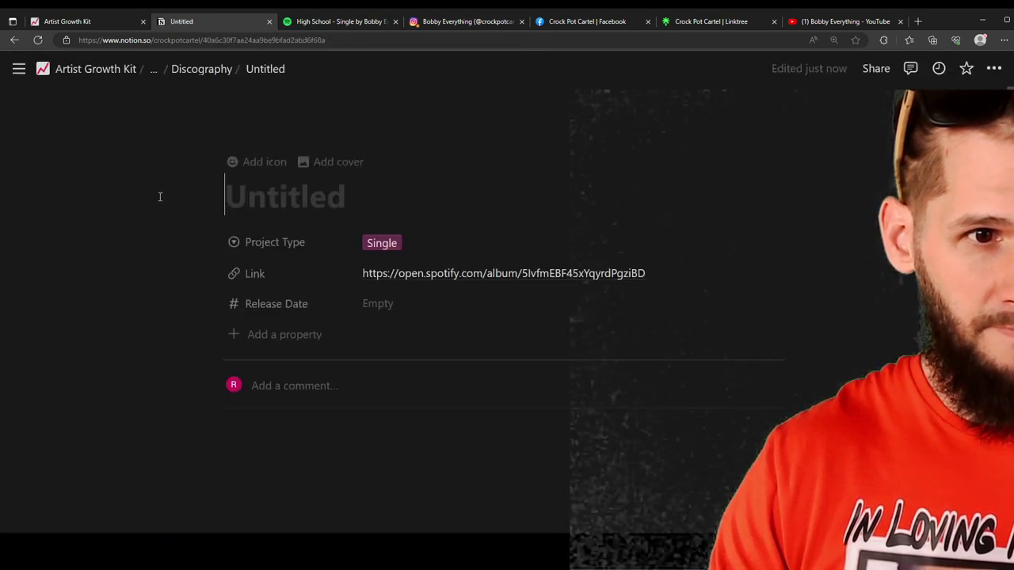
click(202, 69)
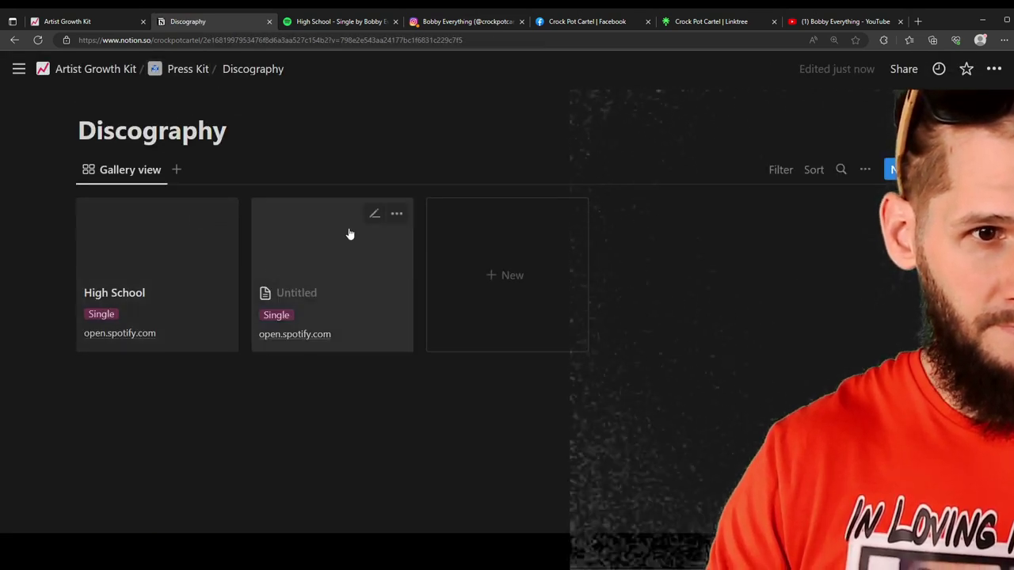
Step: Insert the black-and-white portrait photo as an image block in the High School entry's page body and close the entry
click(143, 260)
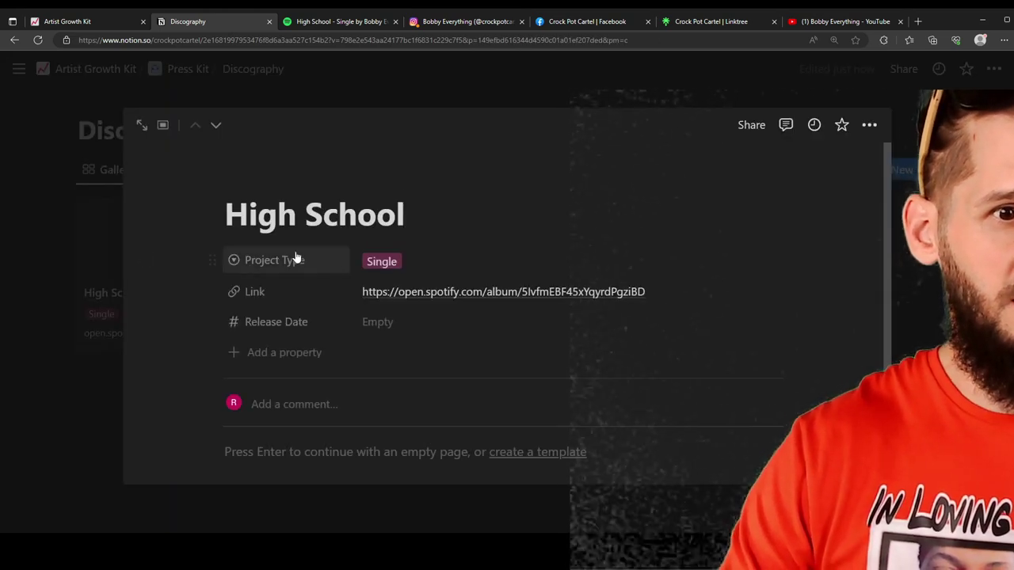
scroll(351, 373, down, 3)
scroll(420, 354, up, 3)
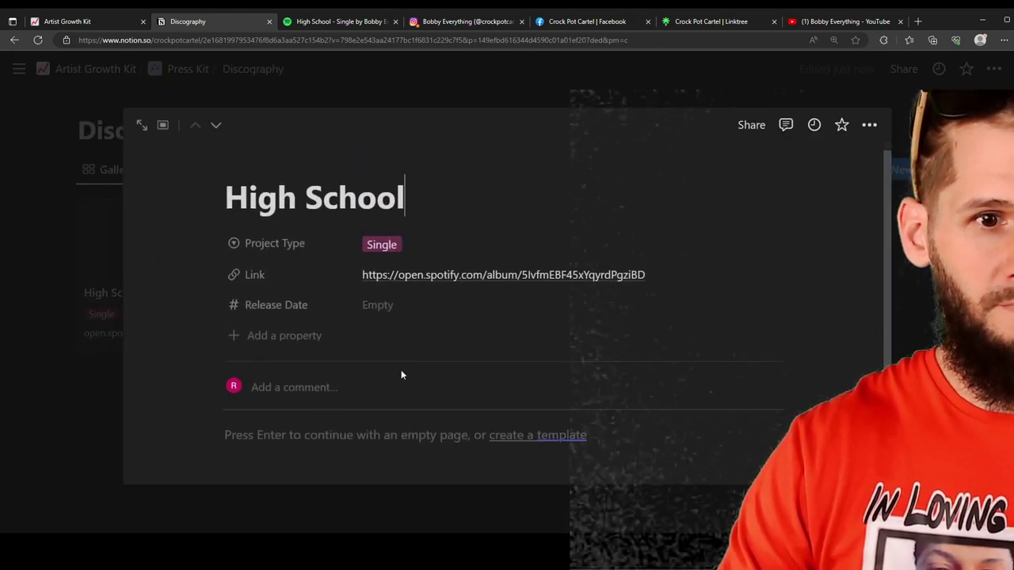
scroll(380, 384, down, 3)
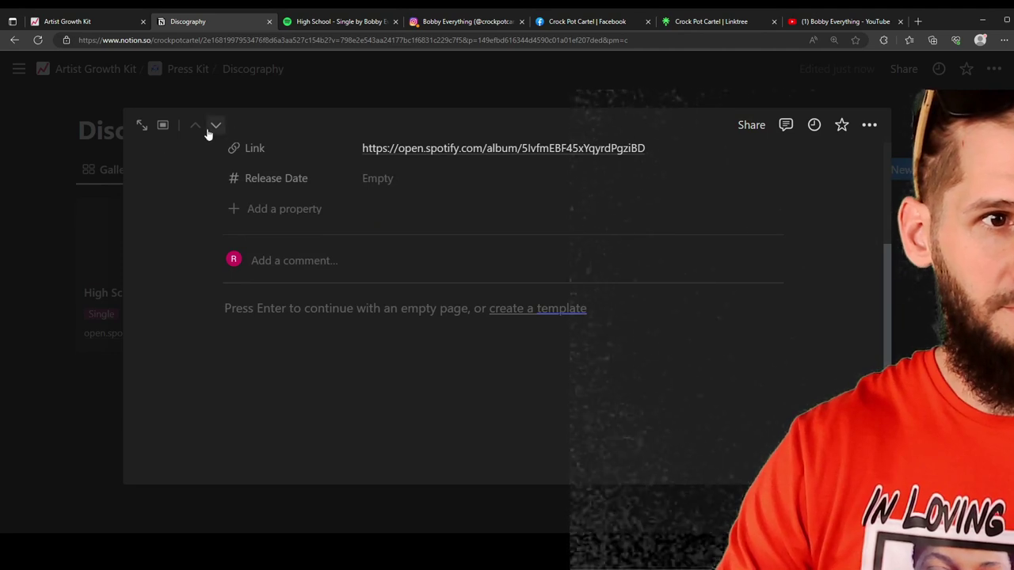
click(607, 346)
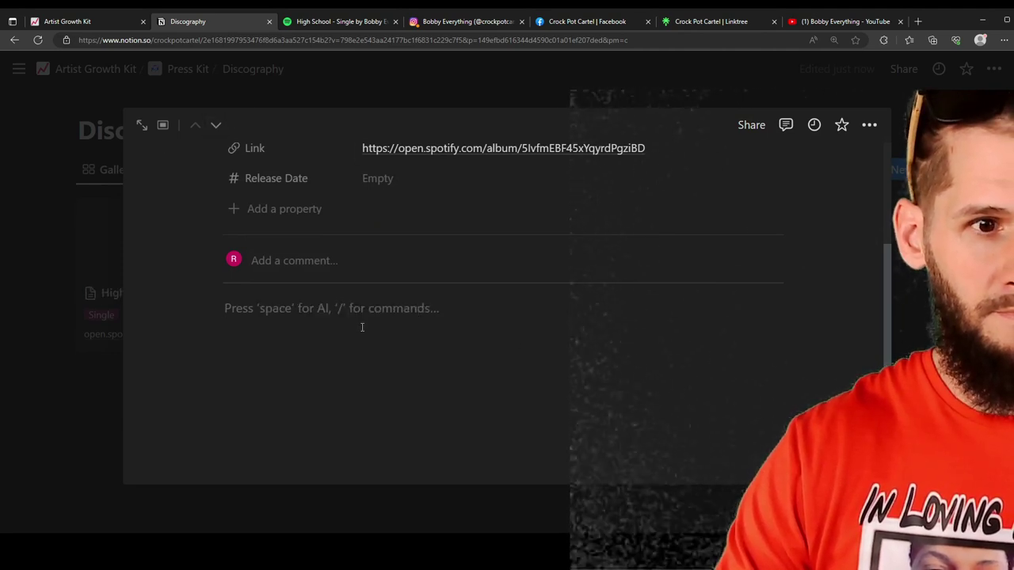
mouse_move(324, 317)
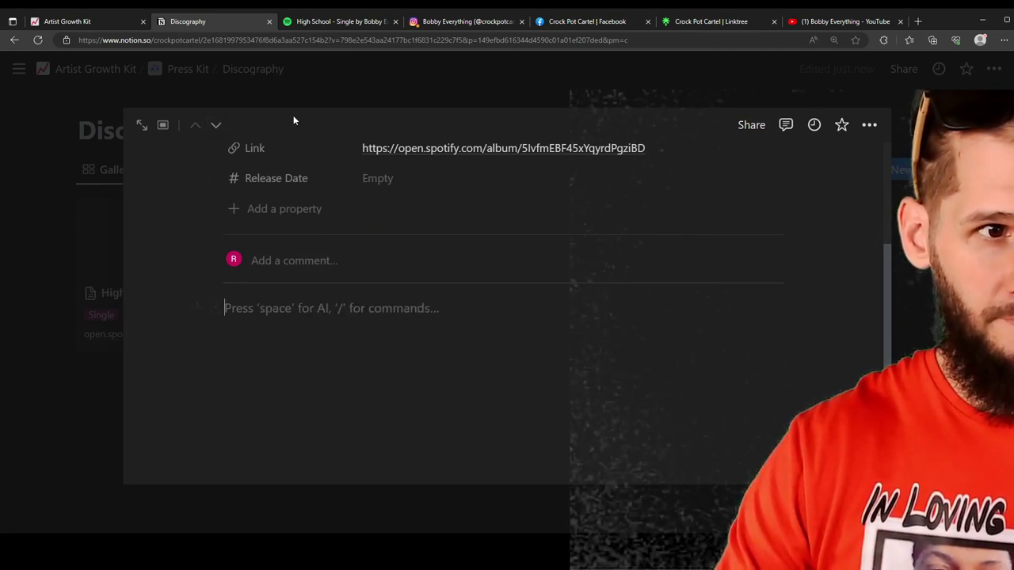
click(198, 308)
scroll(341, 444, down, 2)
scroll(313, 440, down, 7)
scroll(332, 430, down, 2)
scroll(308, 443, down, 3)
scroll(303, 420, up, 3)
click(319, 380)
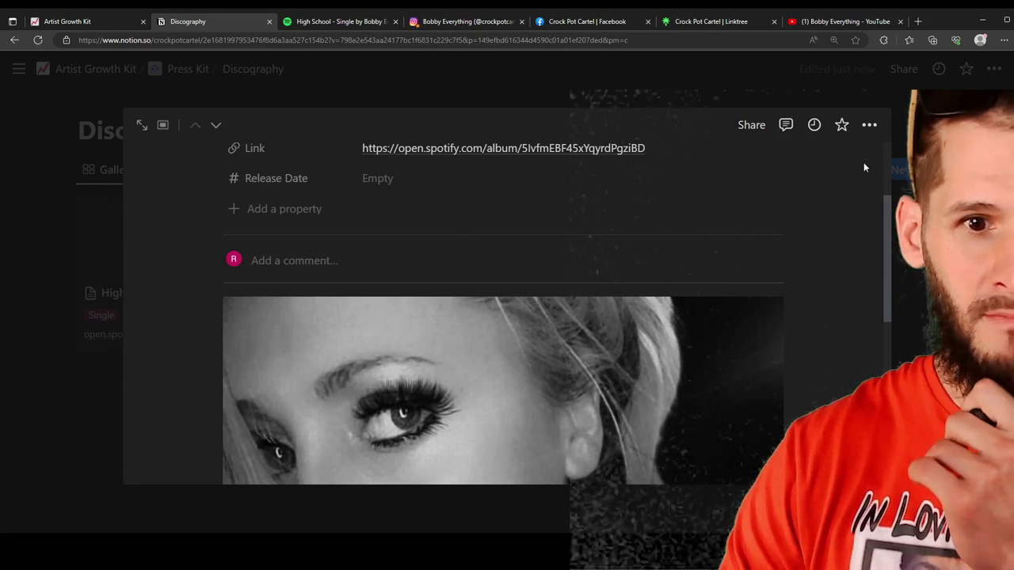
key(Escape)
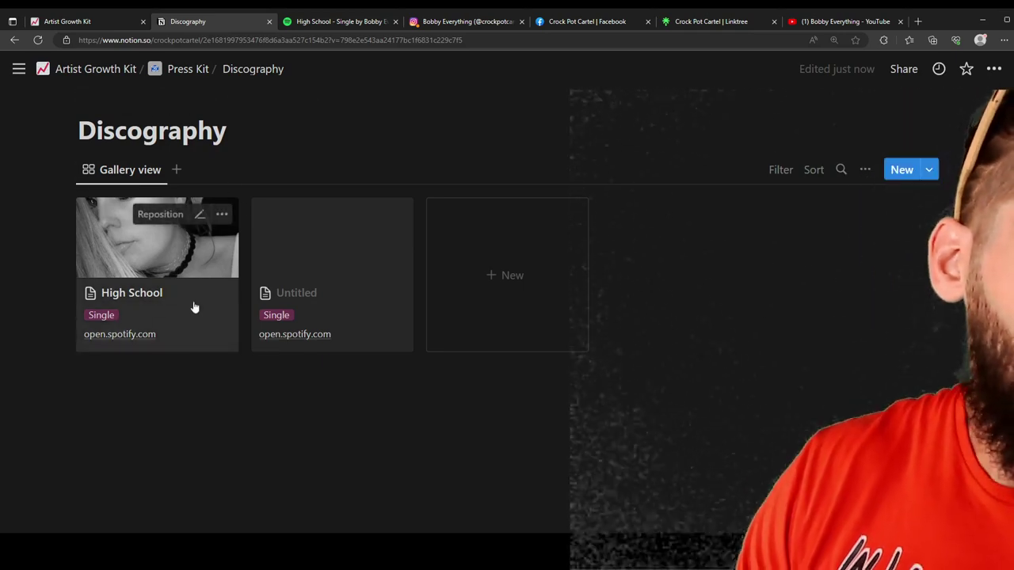
Step: Open the untitled Discography entry and title it "Song Name"
click(340, 238)
click(307, 220)
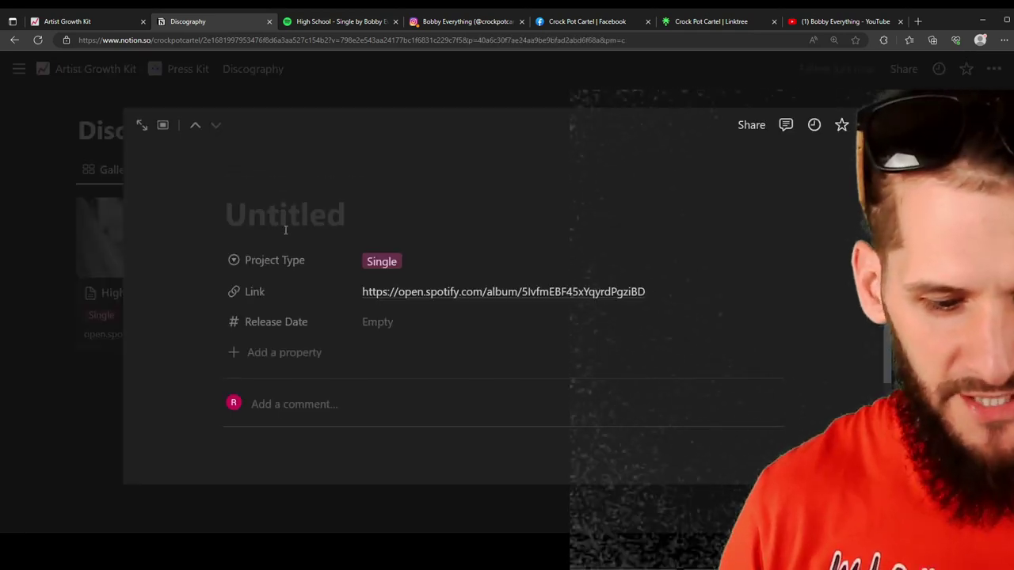
text(S)
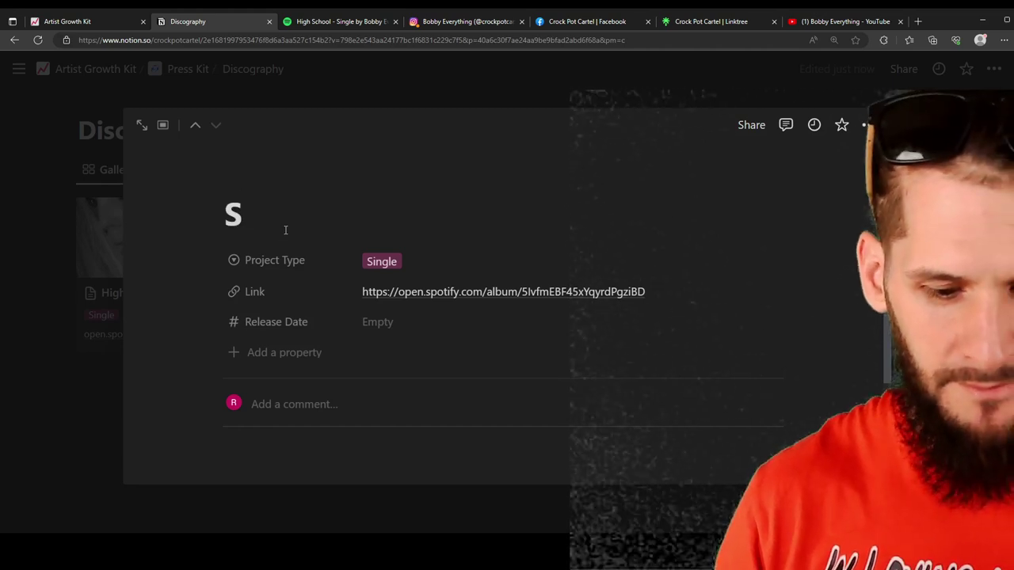
text(ong Name)
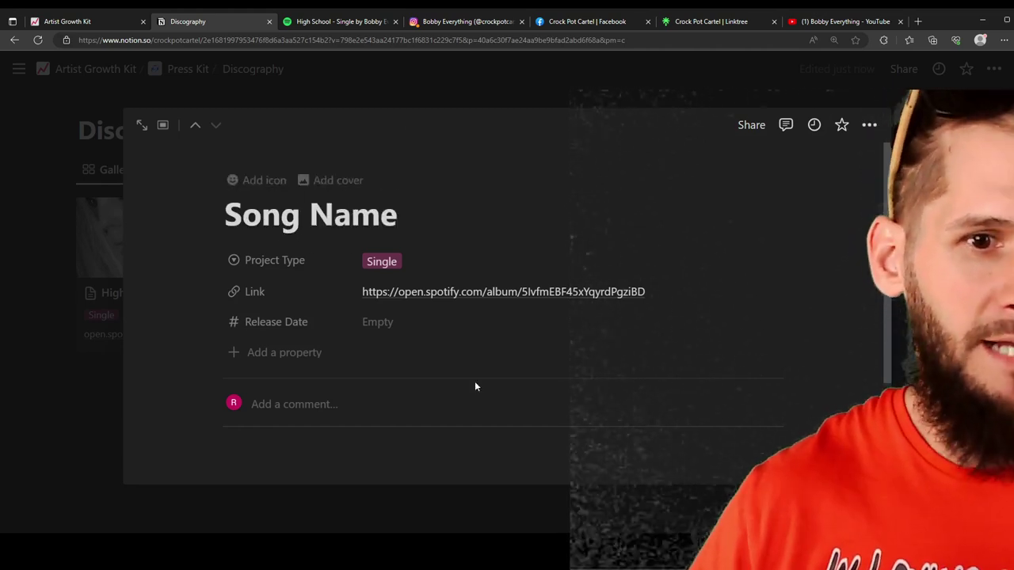
Step: Insert an image block in the Song Name page body, upload the Crock Pot Cartel graphic and close the entry
click(251, 441)
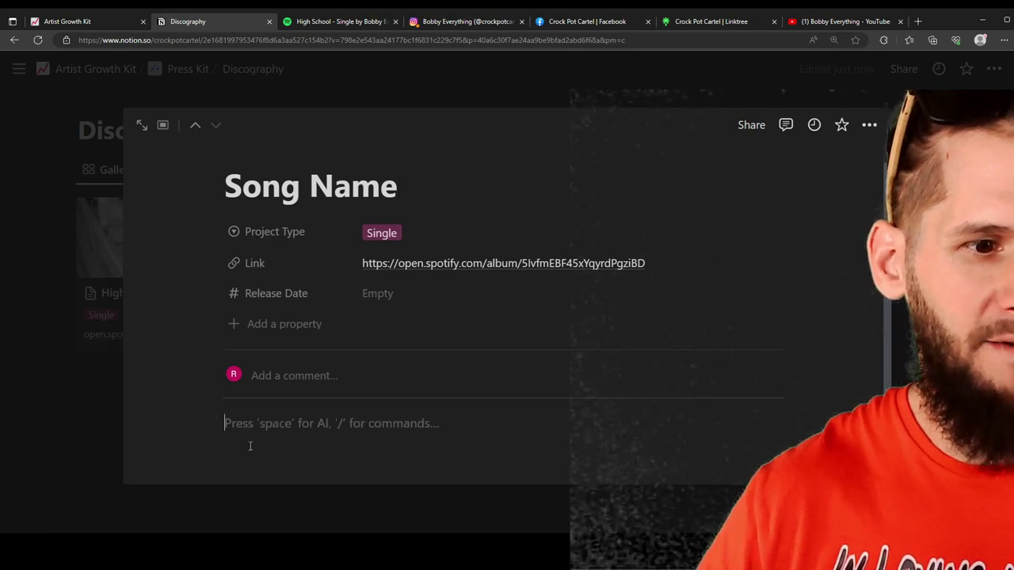
click(194, 424)
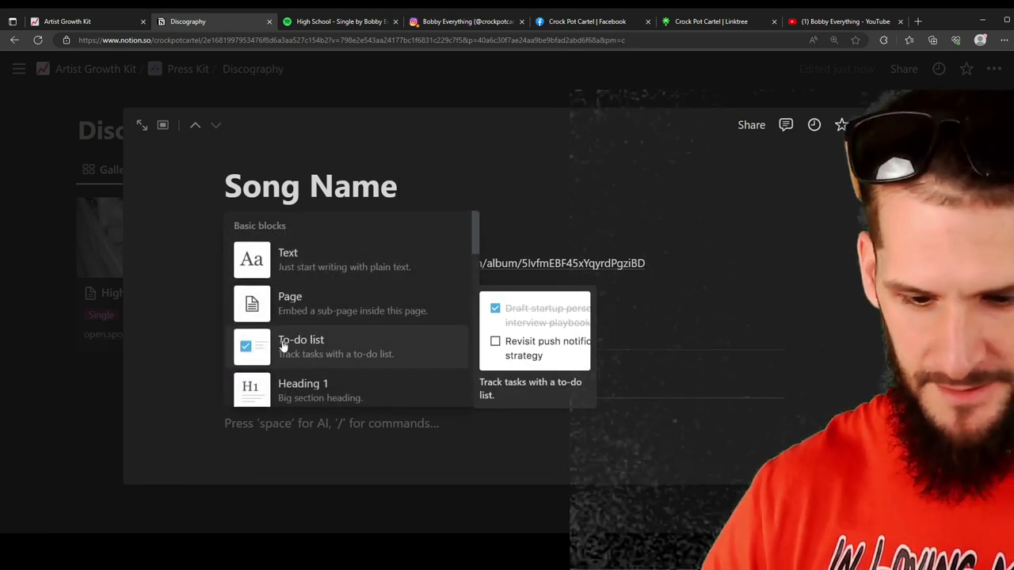
text(ima)
click(298, 385)
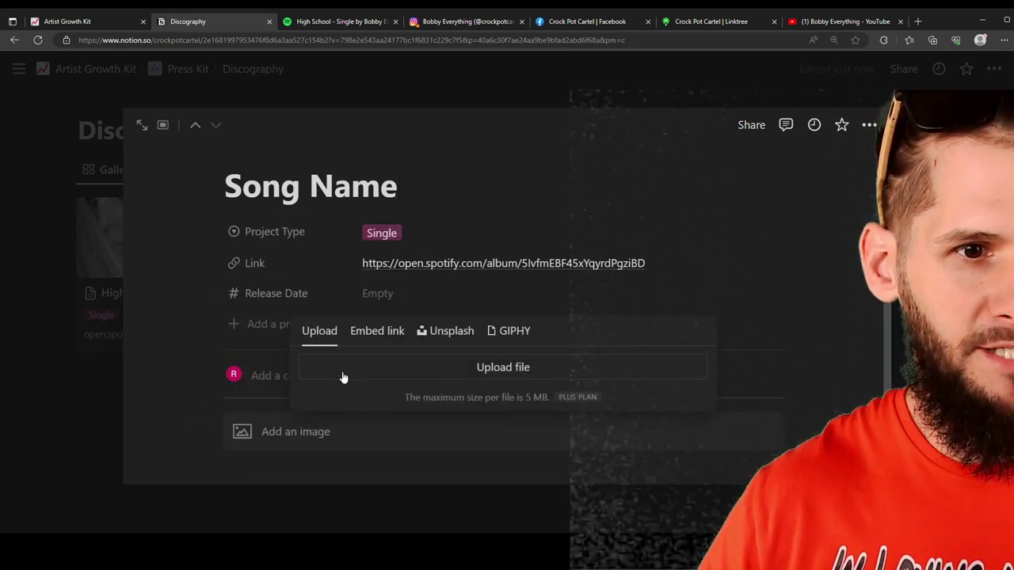
click(520, 370)
key(Return)
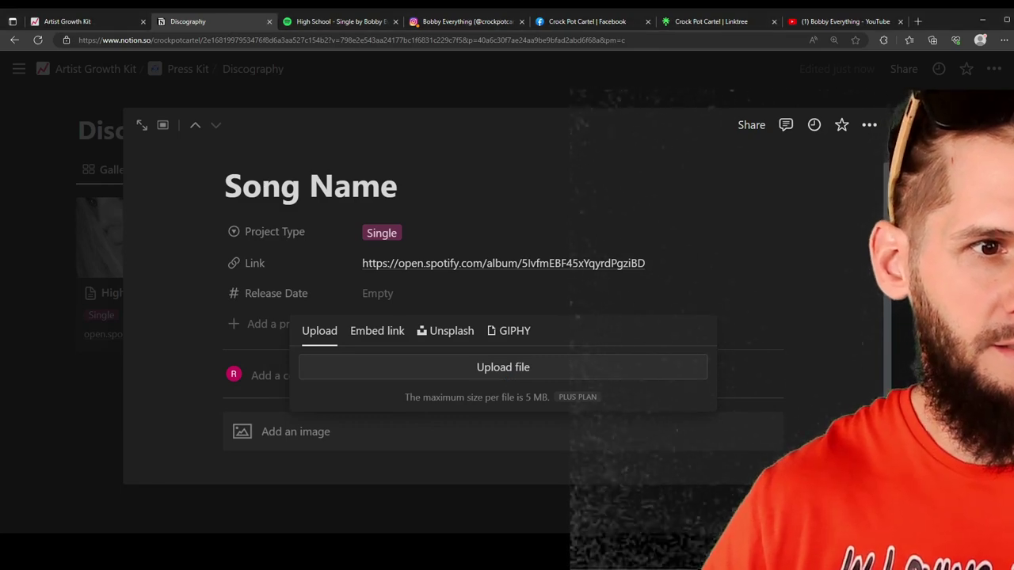
key(Escape)
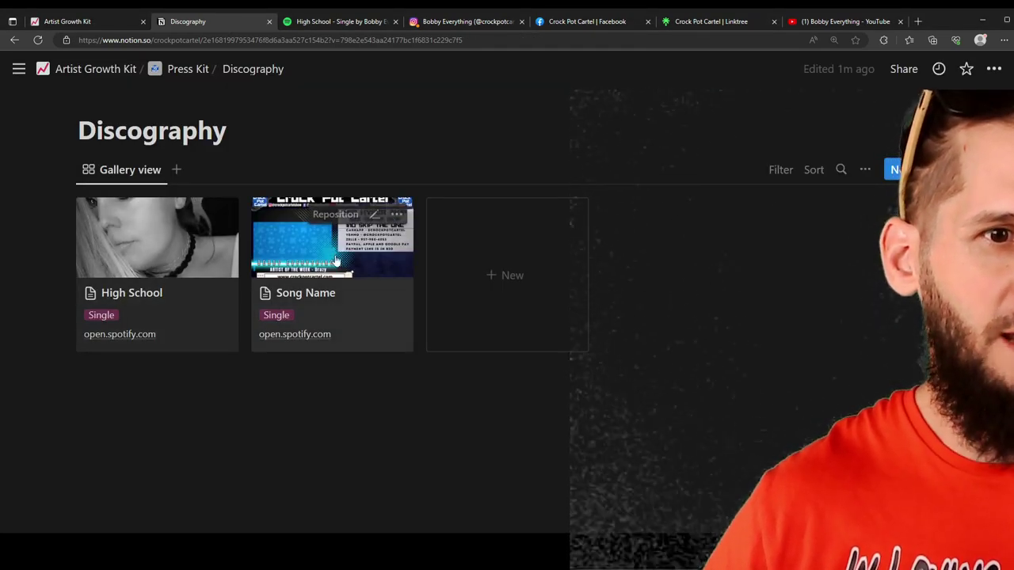
Step: Return to the Press Kit page and delete both embedded Crock Pot Cartel YouTube videos from the Videos section
click(195, 69)
scroll(366, 354, down, 5)
scroll(366, 354, down, 10)
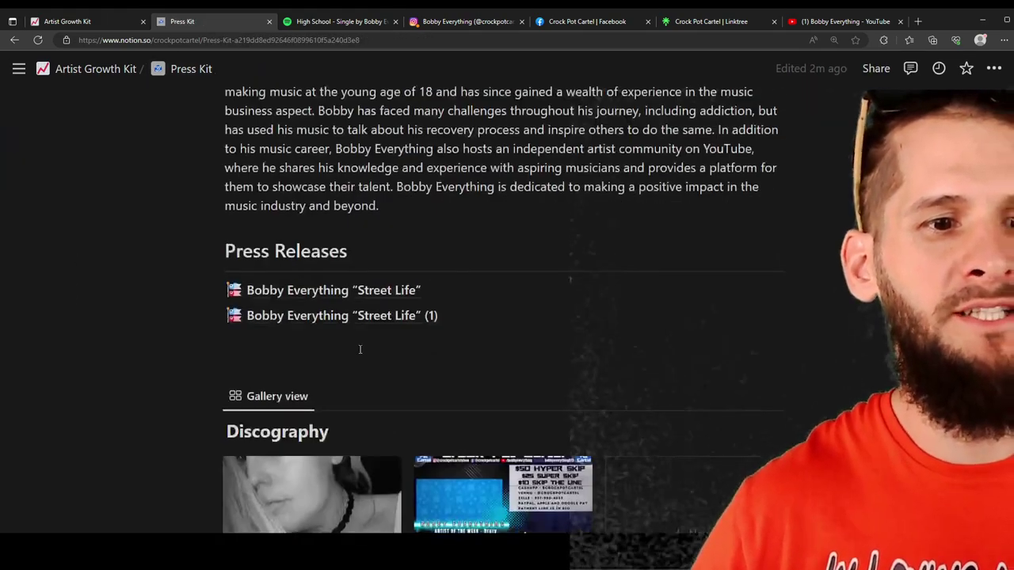
scroll(338, 345, up, 2)
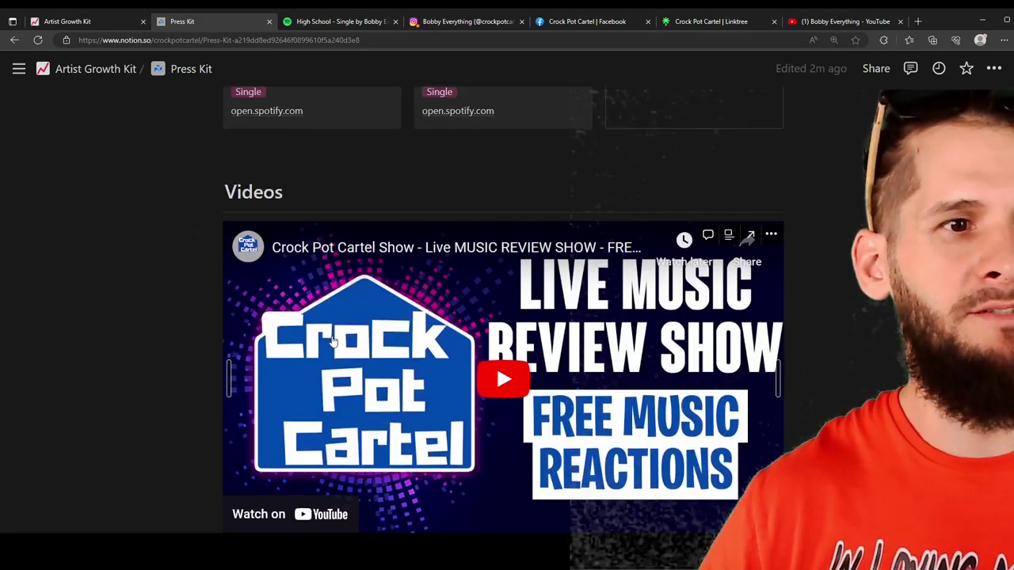
click(213, 237)
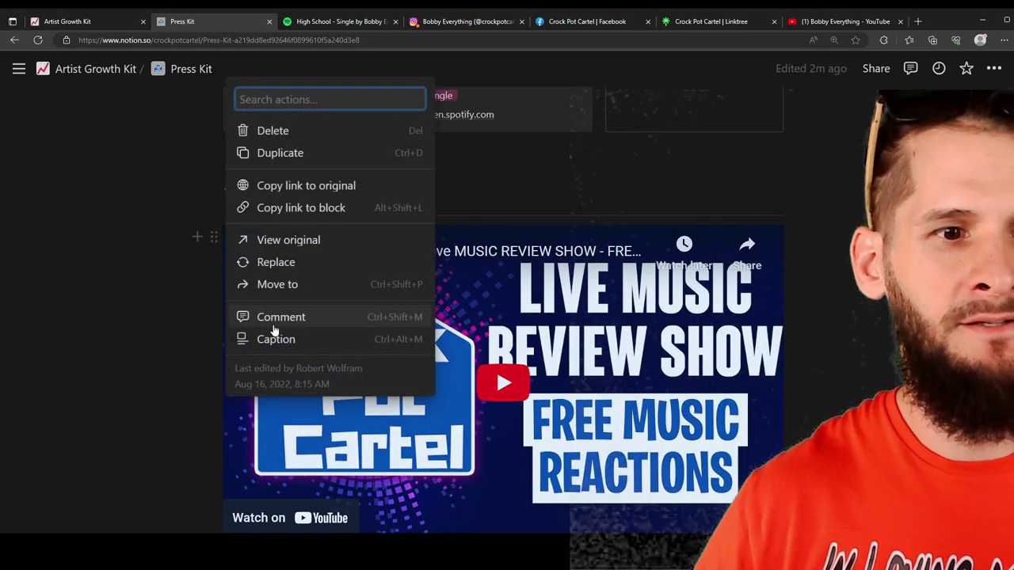
click(298, 140)
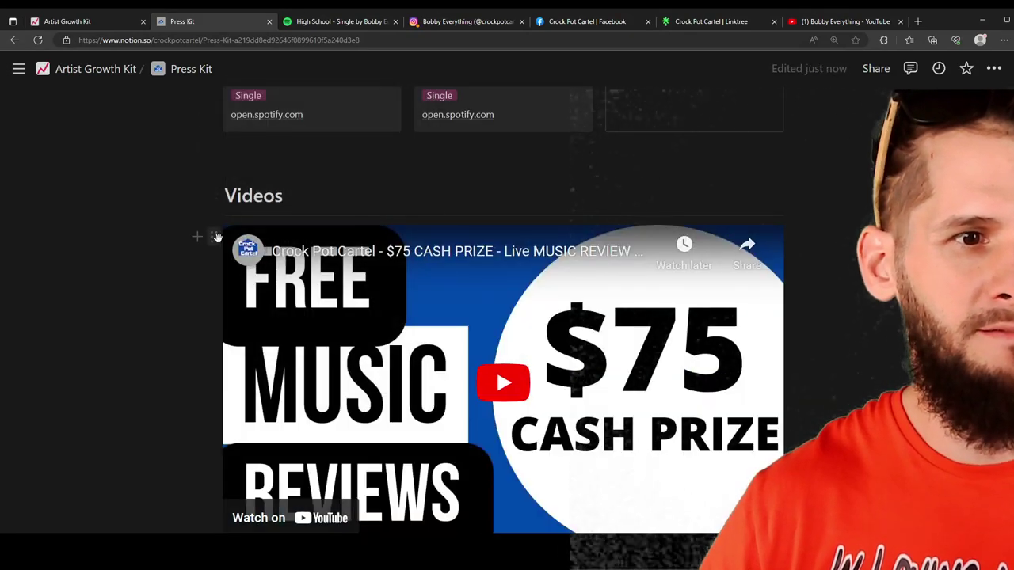
click(216, 237)
click(276, 134)
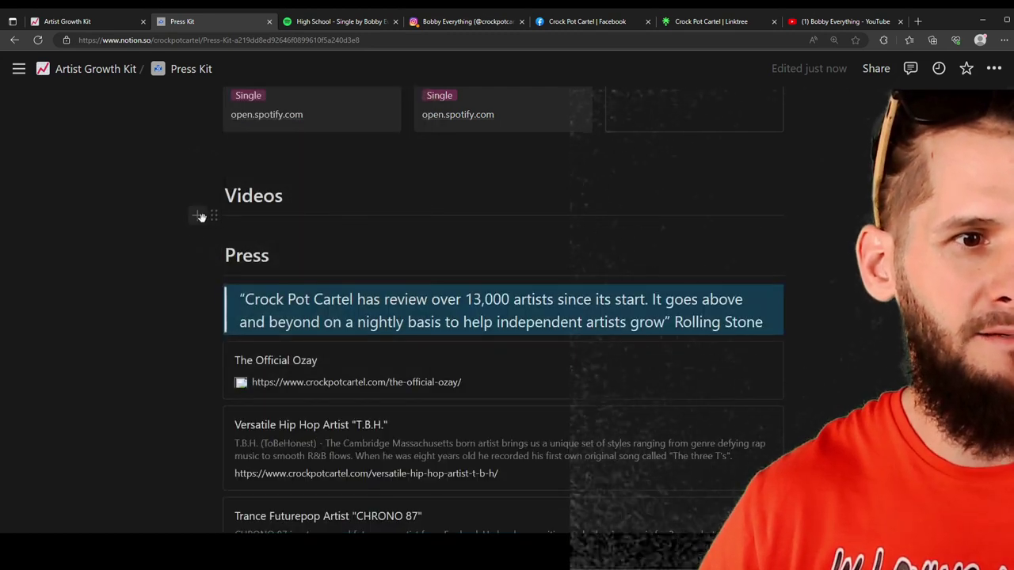
Step: Copy a video link from the YouTube channel page and embed it in a new block under the Videos heading
click(199, 215)
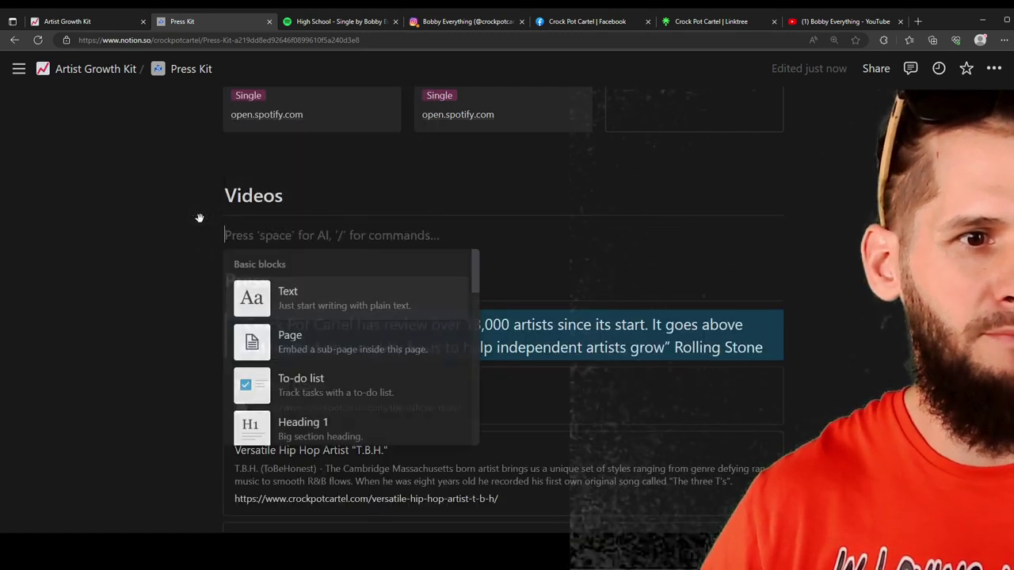
click(833, 21)
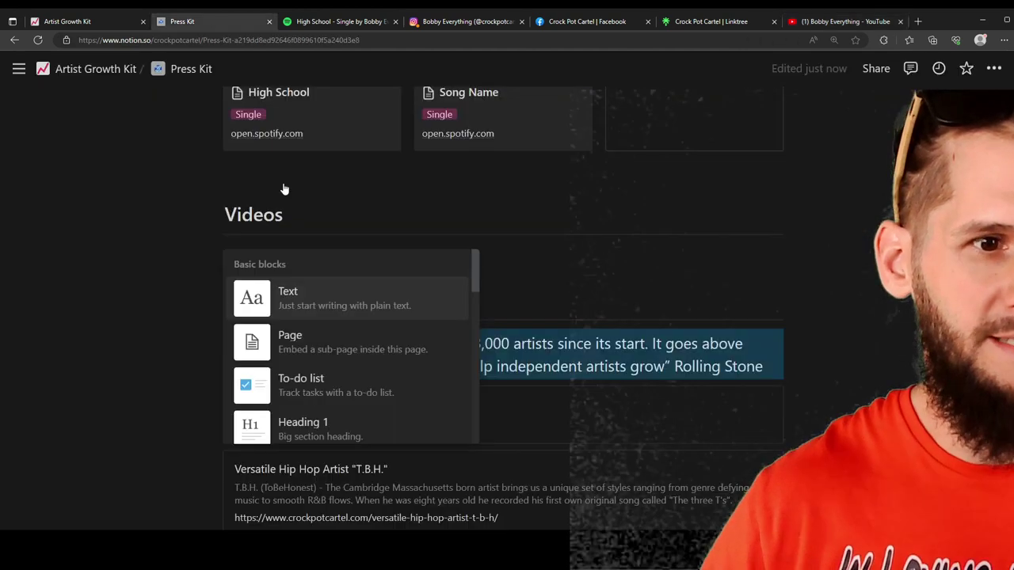
key(ctrl+2)
click(654, 247)
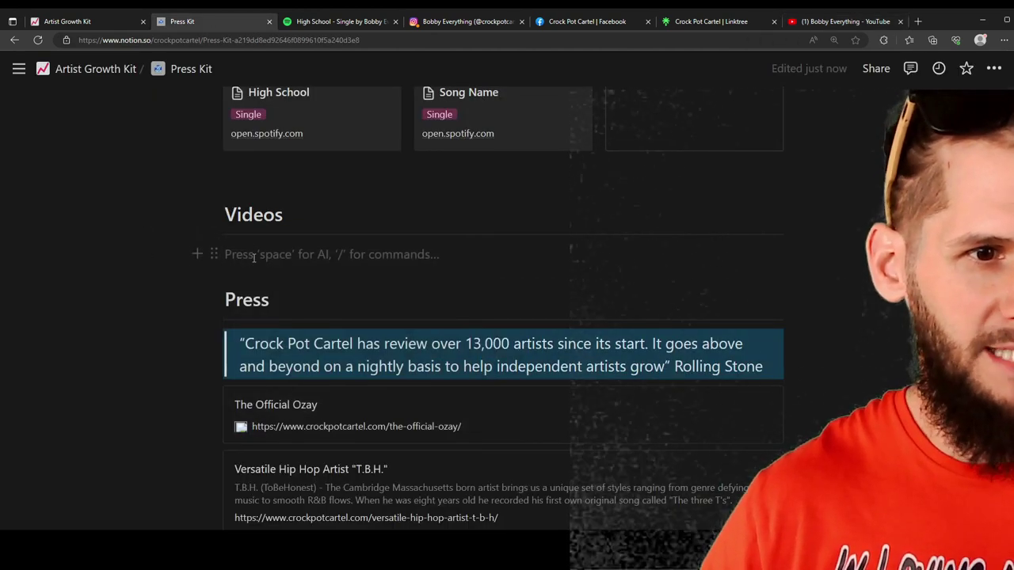
key(ctrl+v)
click(523, 303)
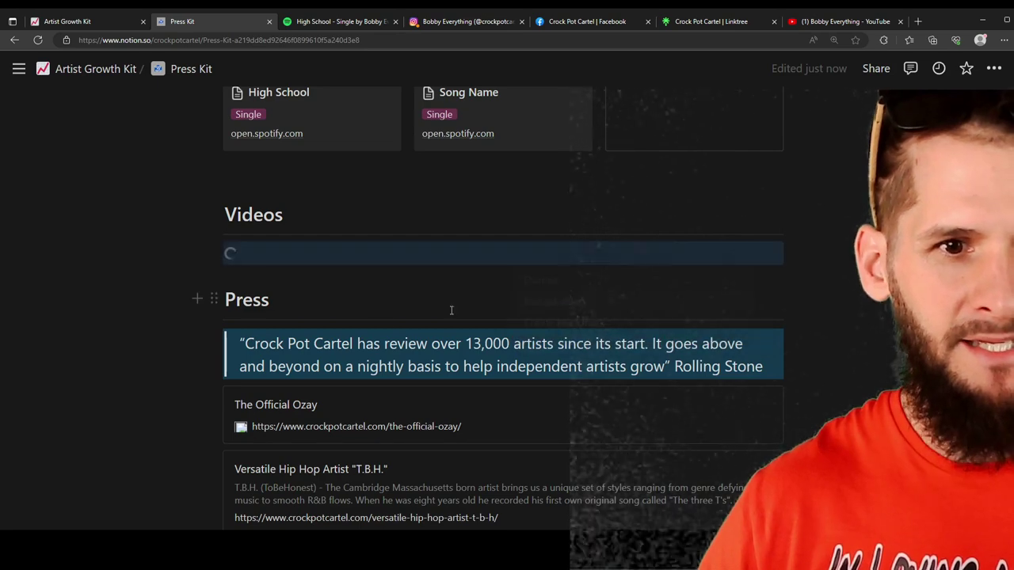
Step: Delete the three old article bookmarks, The Official Ozay, T.B.H. and CHRONO 87, from the Press section
scroll(823, 277, down, 5)
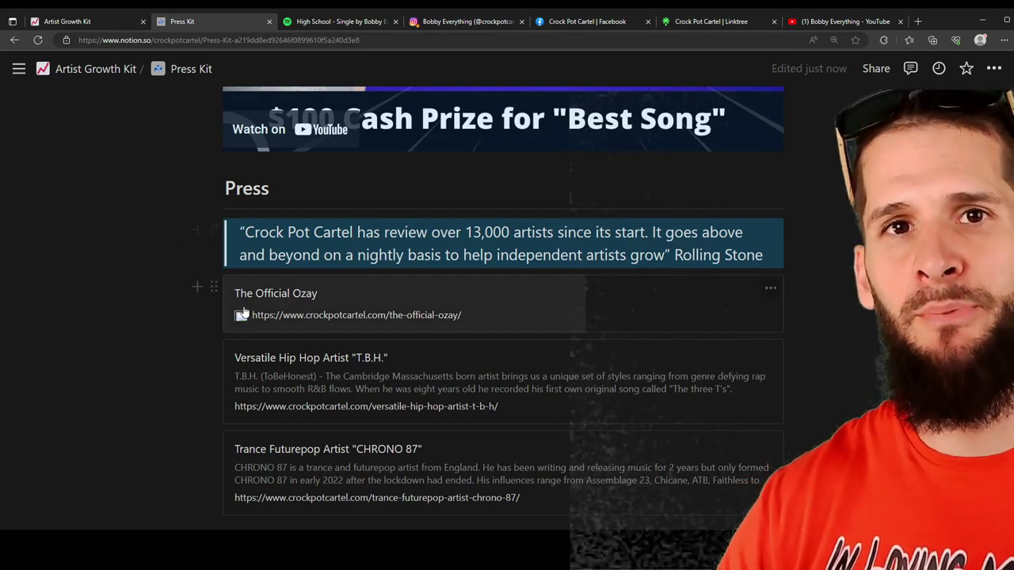
scroll(160, 360, down, 1)
scroll(160, 361, down, 3)
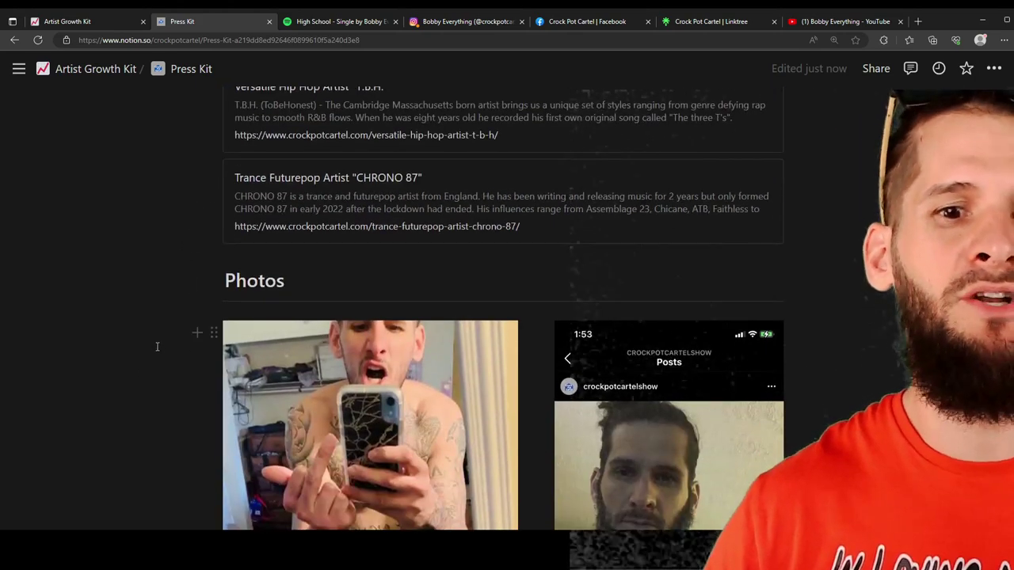
scroll(158, 348, up, 1)
scroll(222, 191, up, 3)
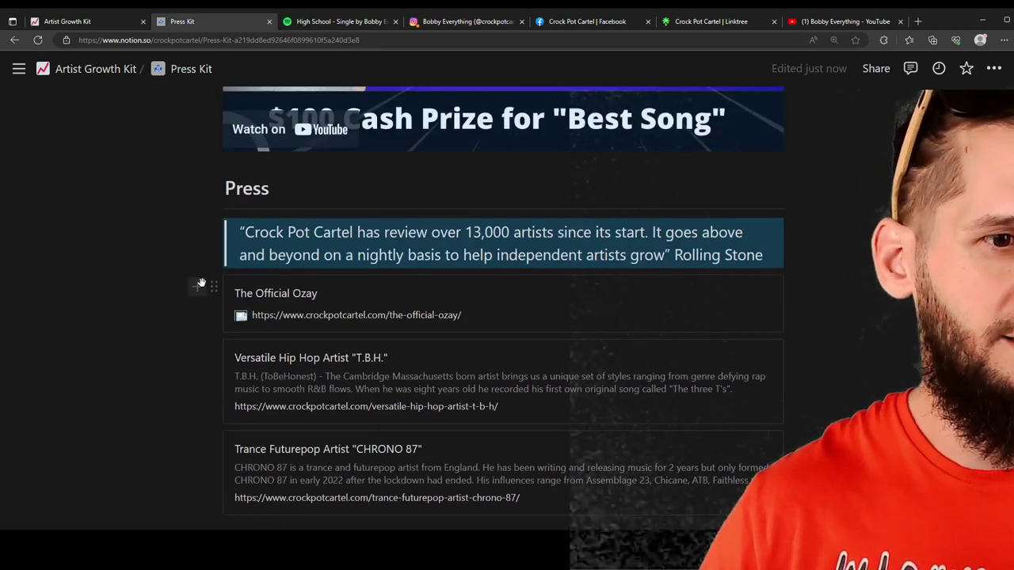
click(213, 289)
click(273, 186)
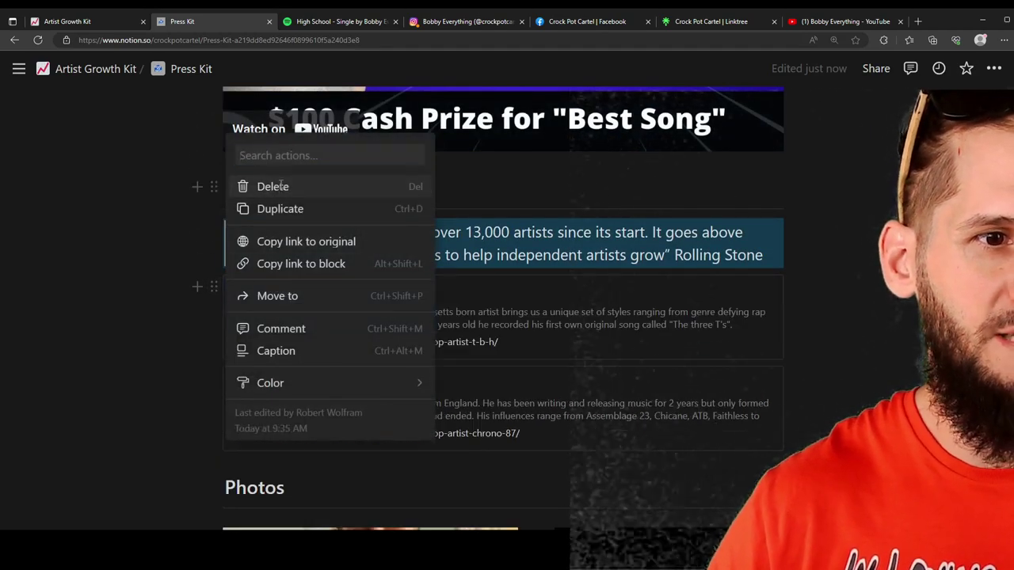
click(214, 285)
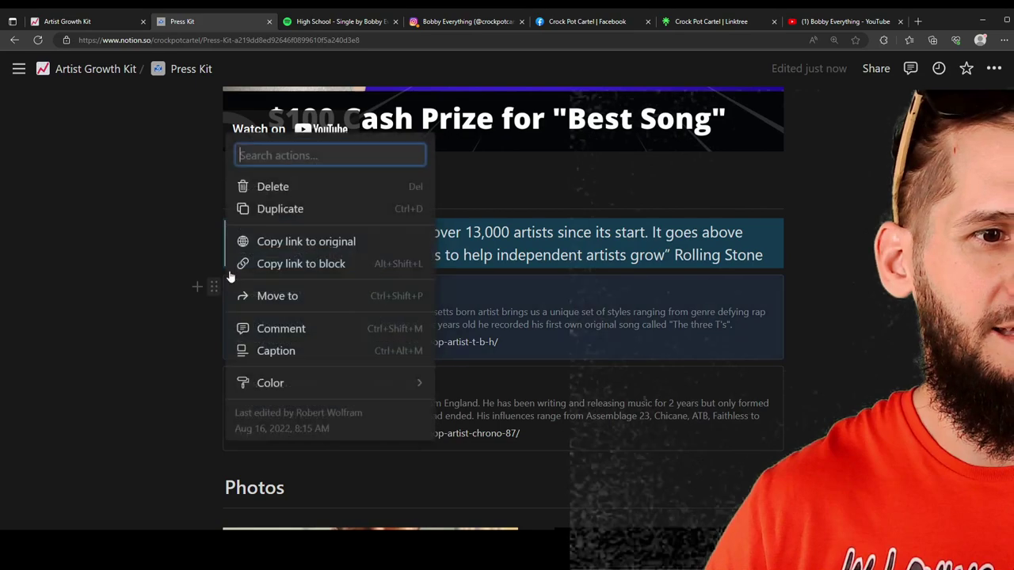
click(261, 188)
click(214, 287)
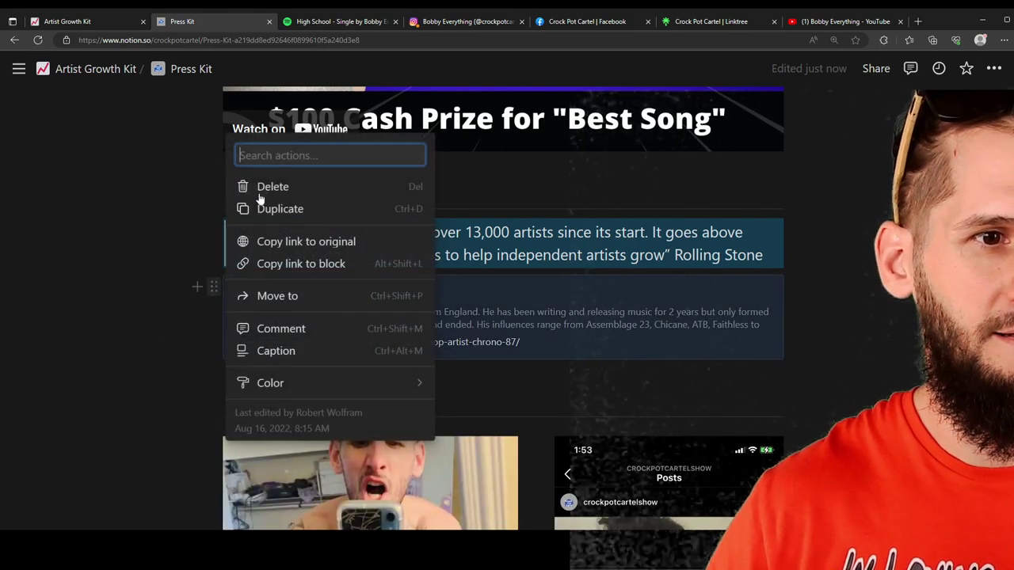
click(269, 186)
click(709, 21)
click(699, 43)
text(CROC)
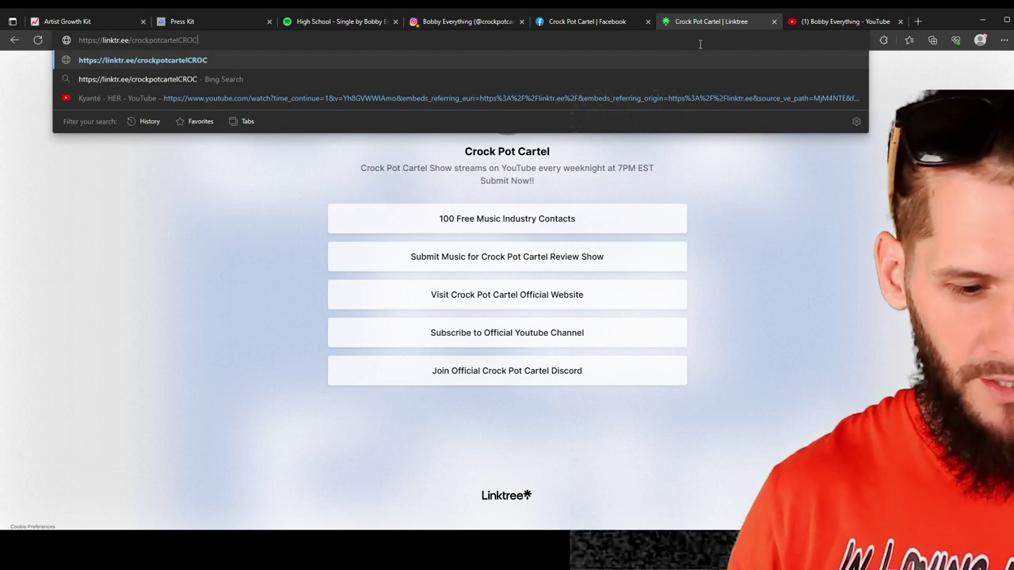
key(ctrl+a)
text(WWW)
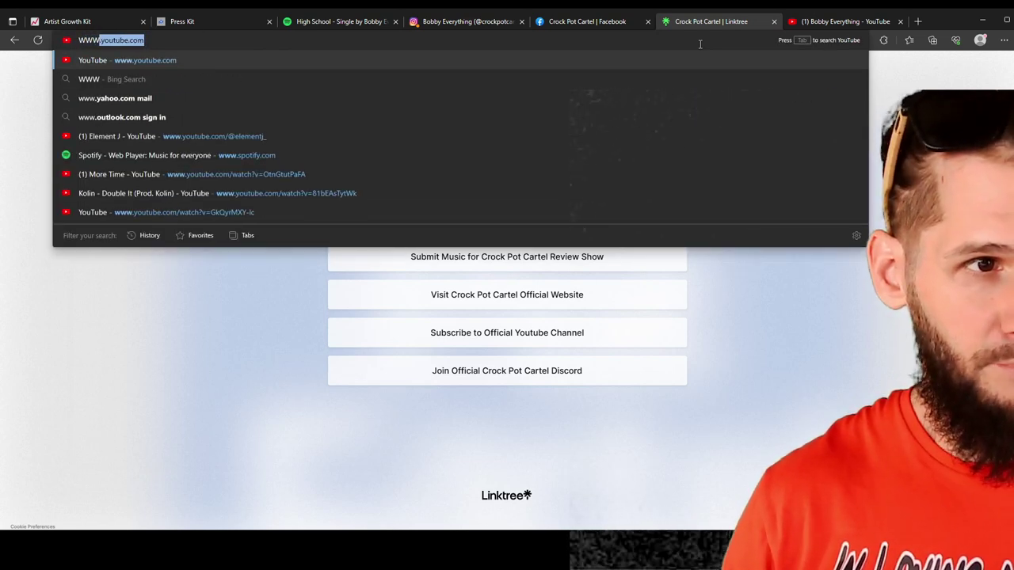
text(.CROCKPOT)
key(Return)
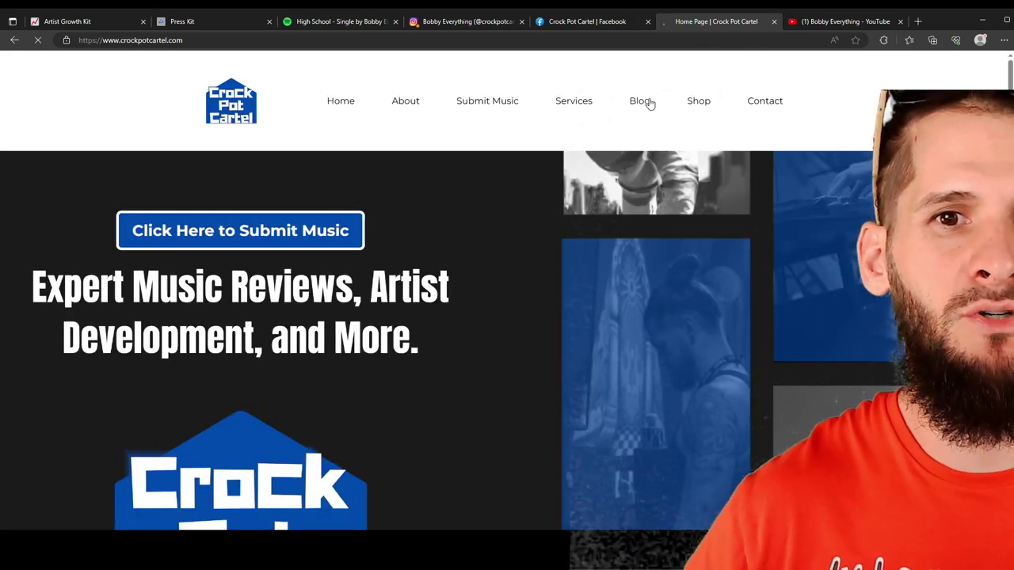
Step: Open the MandieX #XGenre article from the site's blog and copy its web address
click(639, 100)
click(346, 285)
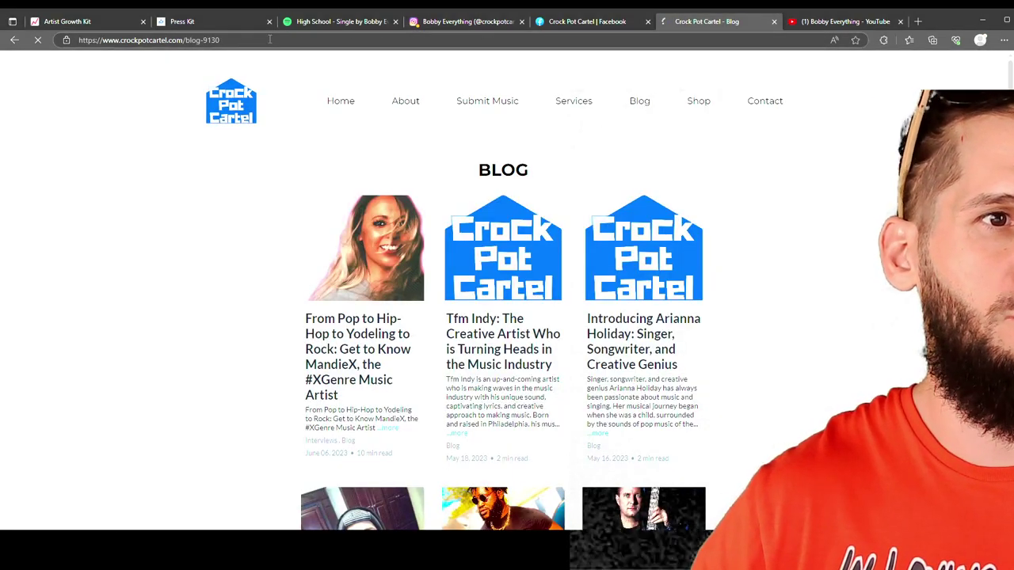
click(269, 42)
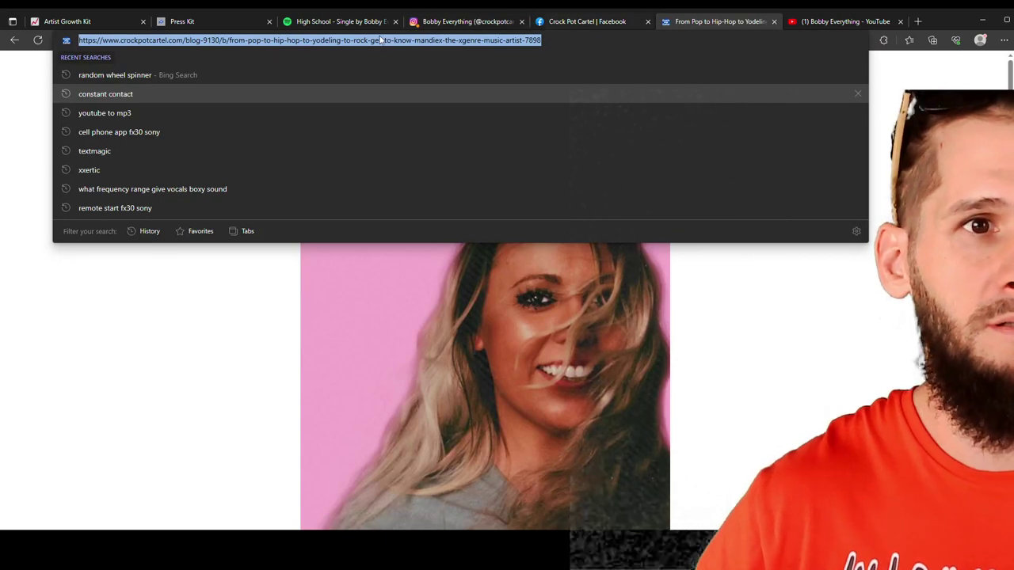
Step: Return to the Press Kit page and embed the copied MandieX article link below the Press quote
click(225, 22)
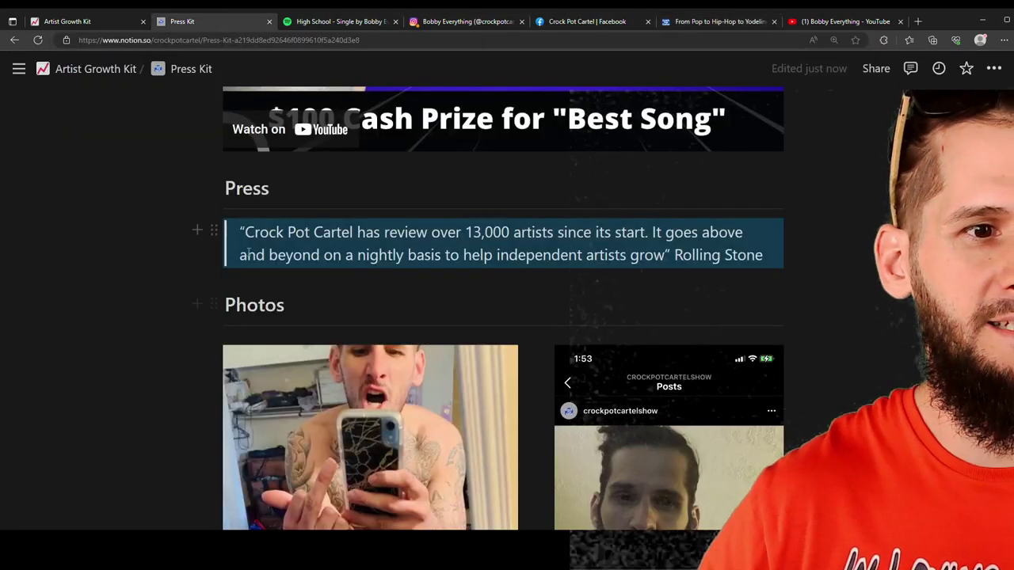
click(197, 231)
text(From Pop to Hip-Hop to Yodeling to Rock: Get to Know MandieX, the #XGenre Music Artist (crockpotcartel.com))
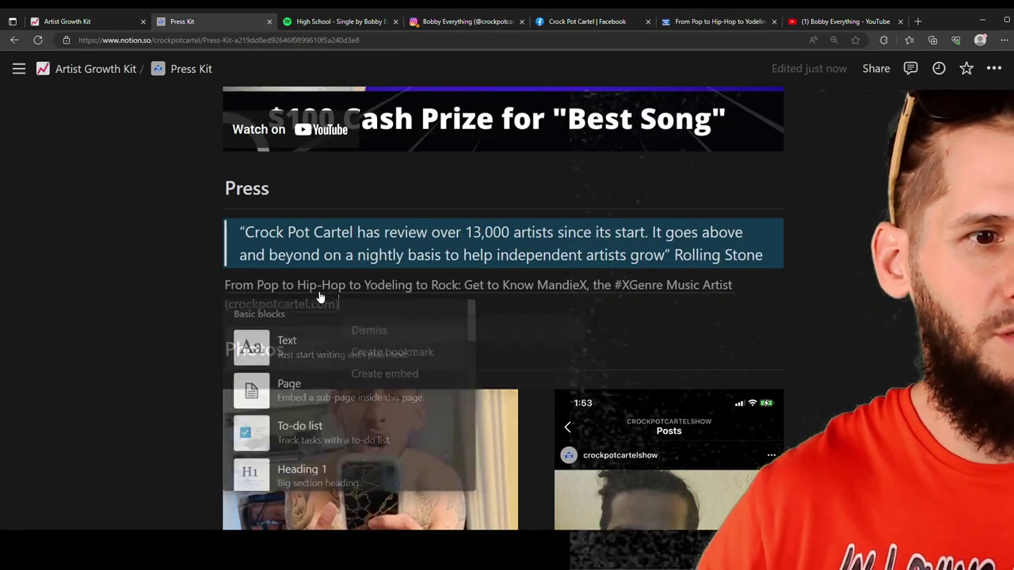
click(445, 374)
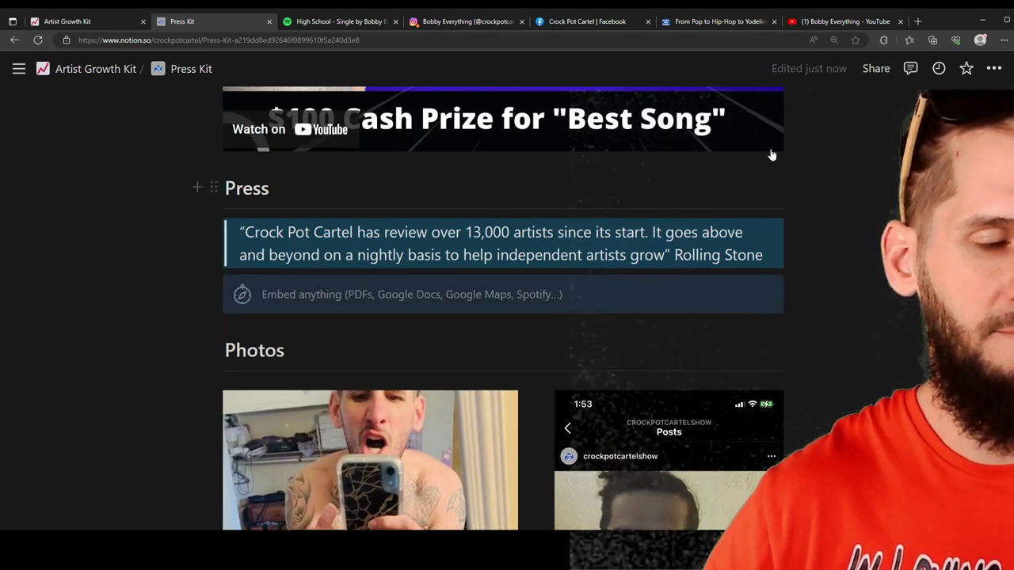
Step: Read through the embedded MandieX article and compare it with the Press quote to find a passage worth quoting
scroll(817, 235, down, 2)
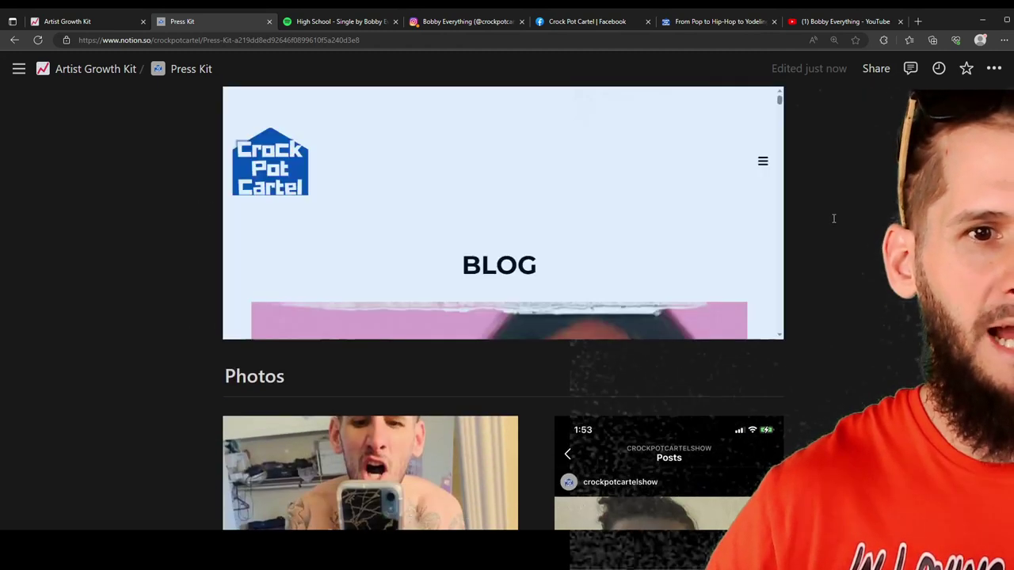
scroll(832, 229, up, 2)
scroll(633, 300, down, 1)
scroll(484, 349, down, 10)
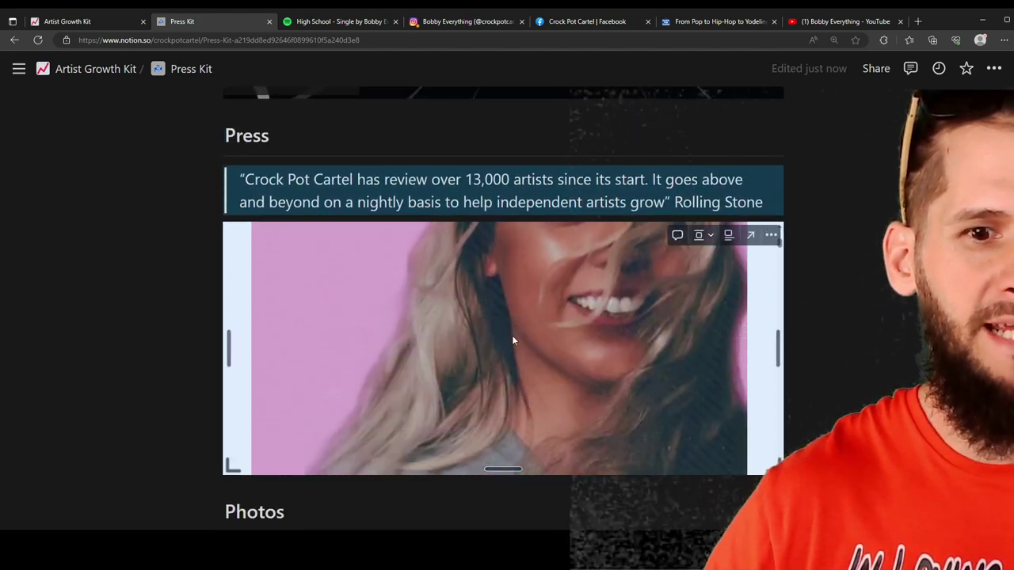
scroll(527, 330, up, 5)
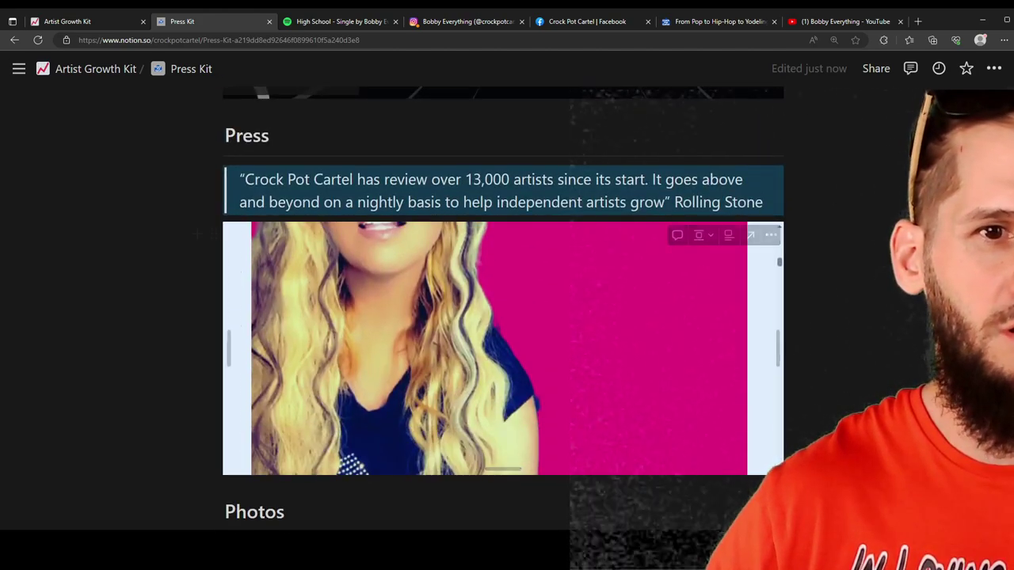
drag(246, 179, 770, 204)
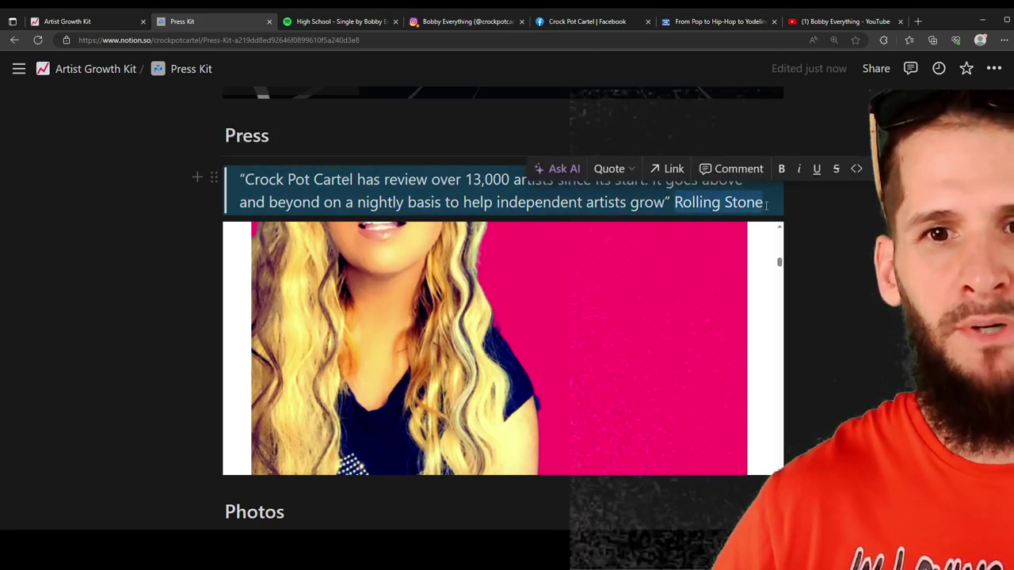
click(766, 204)
scroll(766, 204, down, 1)
scroll(396, 267, down, 3)
scroll(396, 272, up, 1)
scroll(378, 290, down, 10)
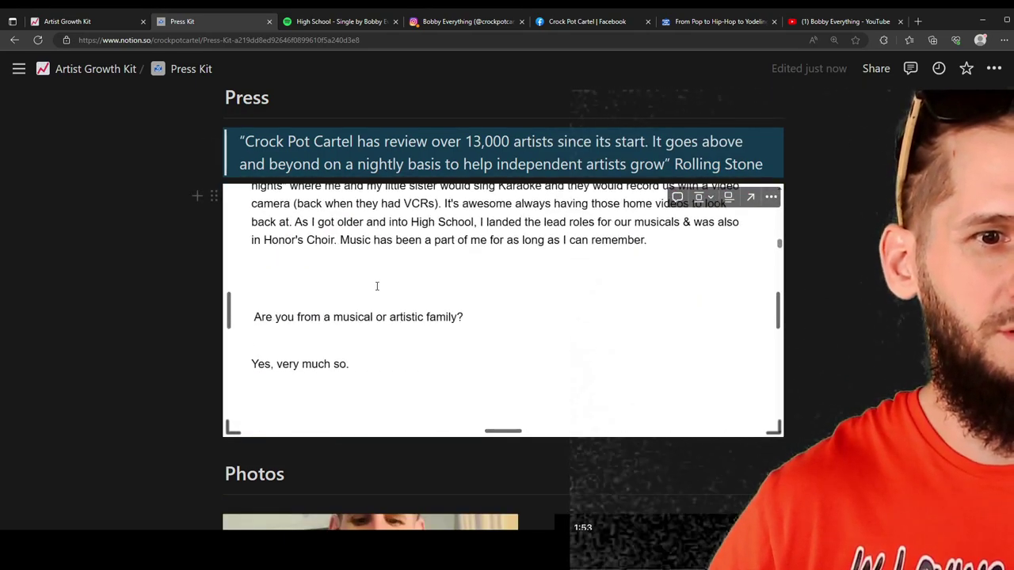
scroll(378, 289, down, 15)
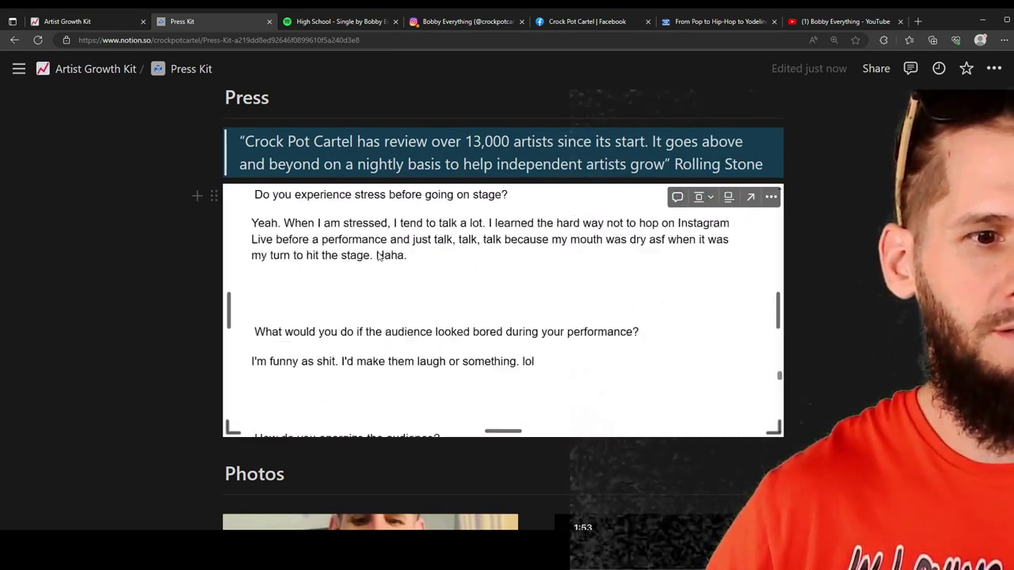
scroll(378, 257, down, 15)
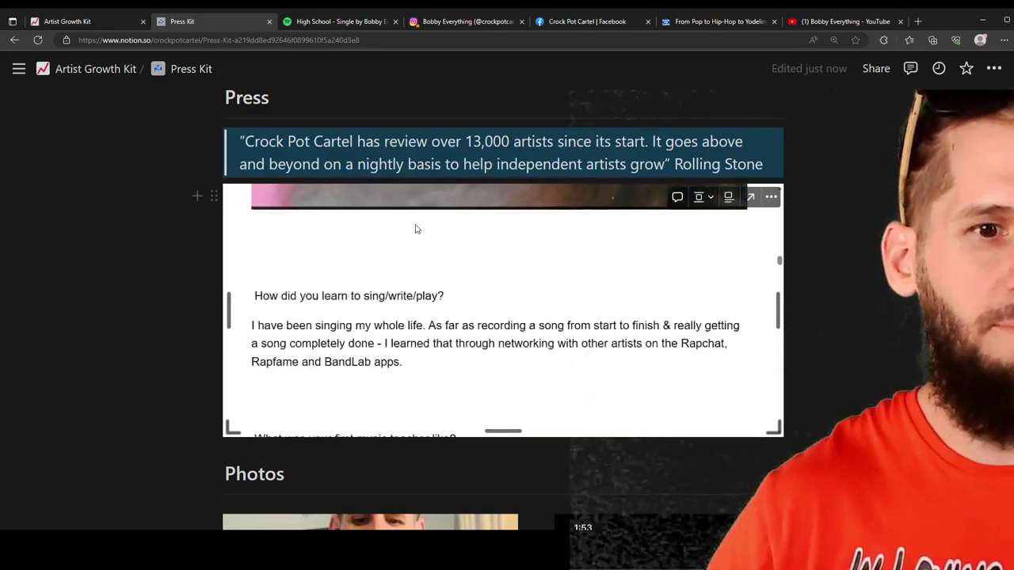
scroll(415, 229, up, 20)
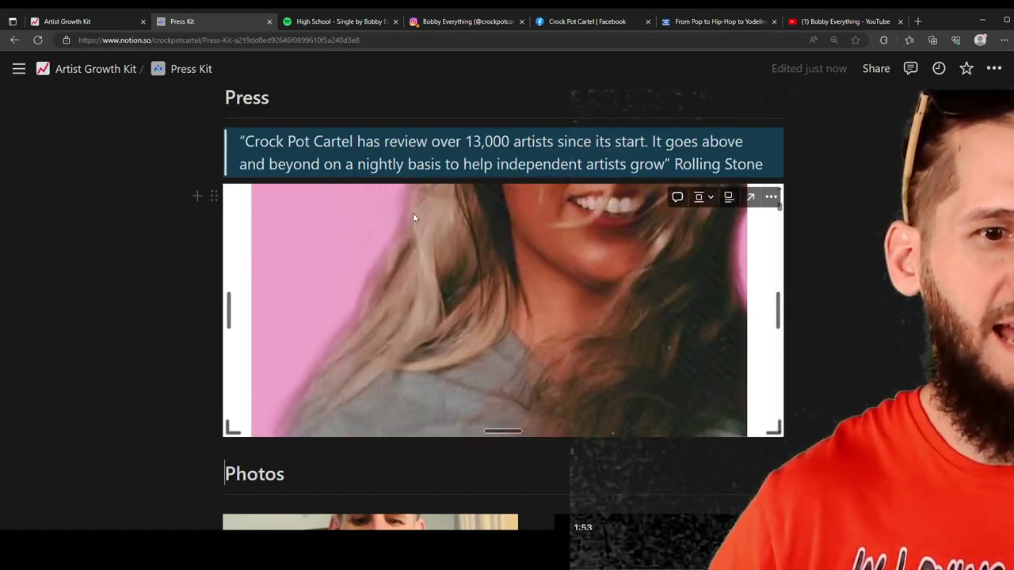
scroll(412, 214, up, 5)
scroll(401, 241, down, 2)
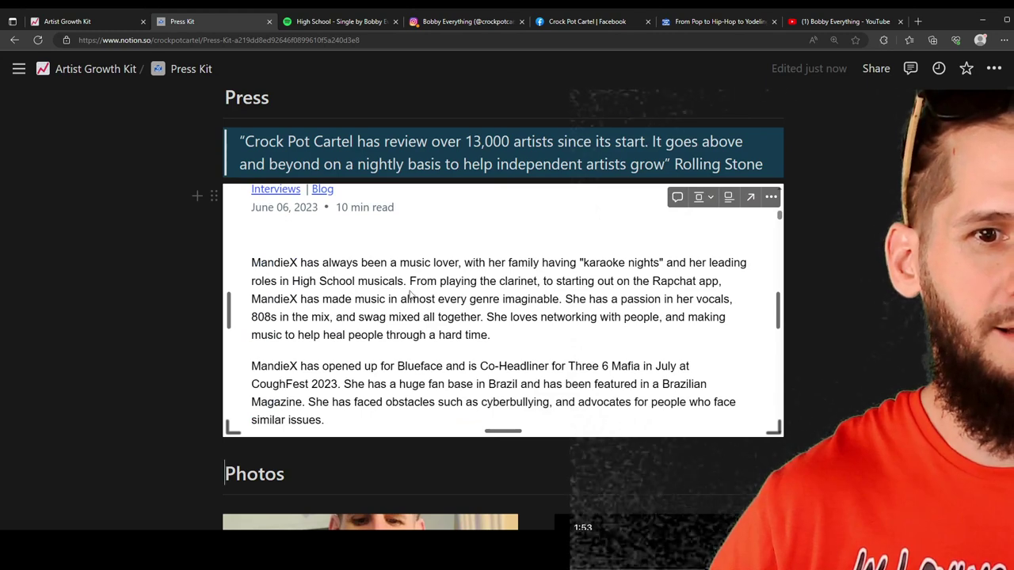
Step: Replace the Press quote's wording with "From playing the clarinet, to starting out on the Rapchat app, MandieX has made music in almost every genre imaginable."
drag(410, 281, 560, 300)
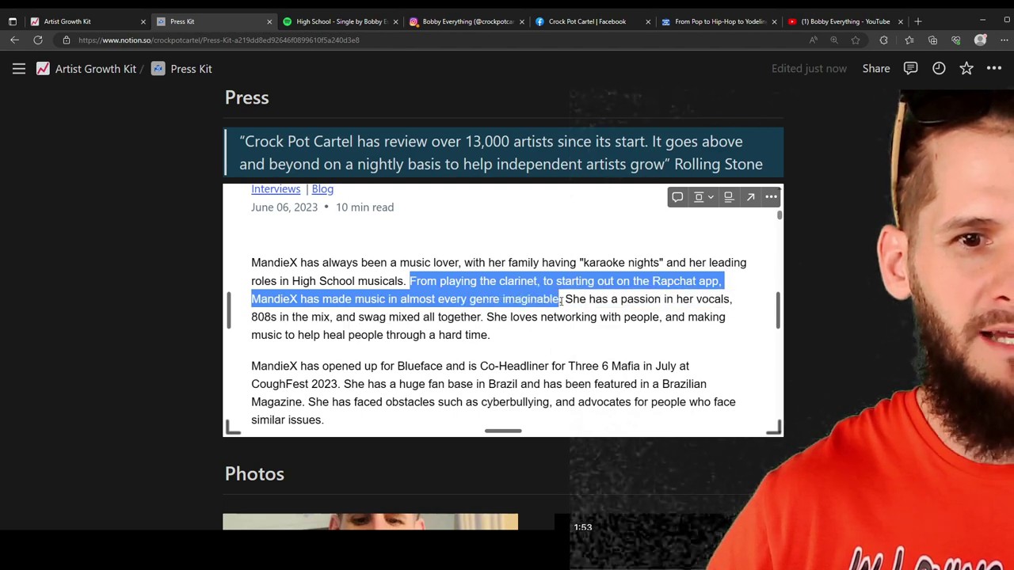
click(252, 150)
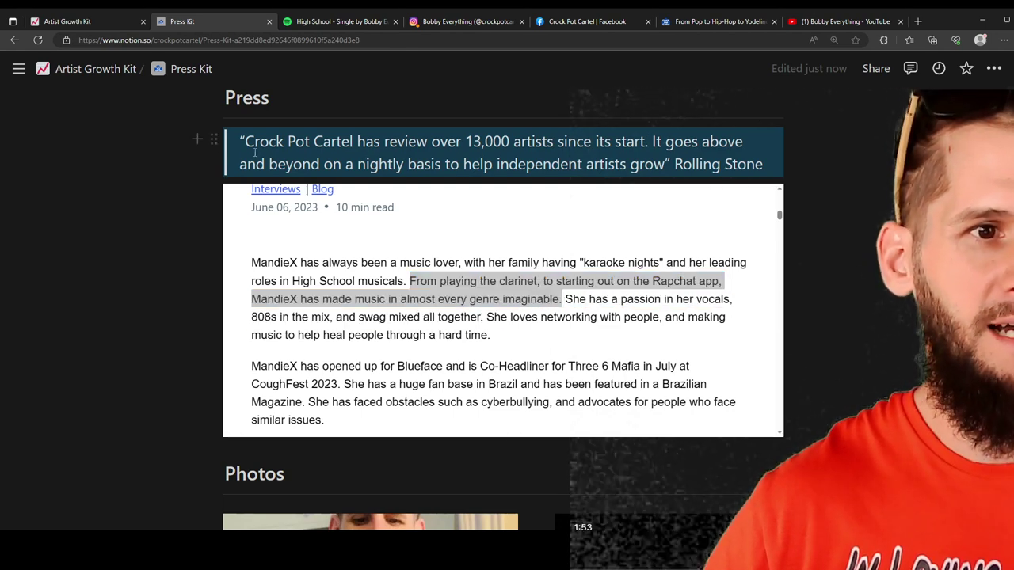
drag(252, 151, 685, 170)
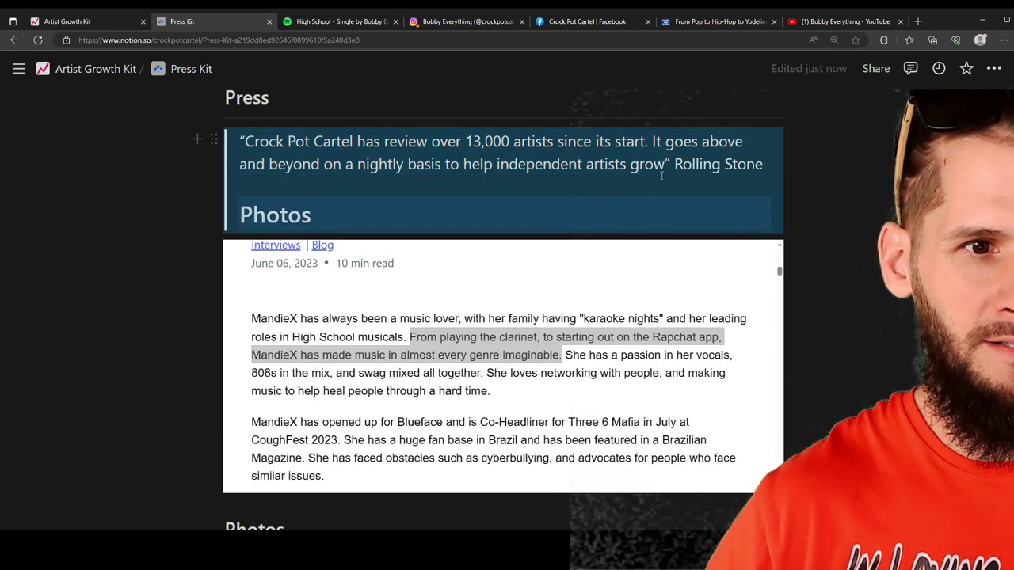
scroll(661, 176, up, 1)
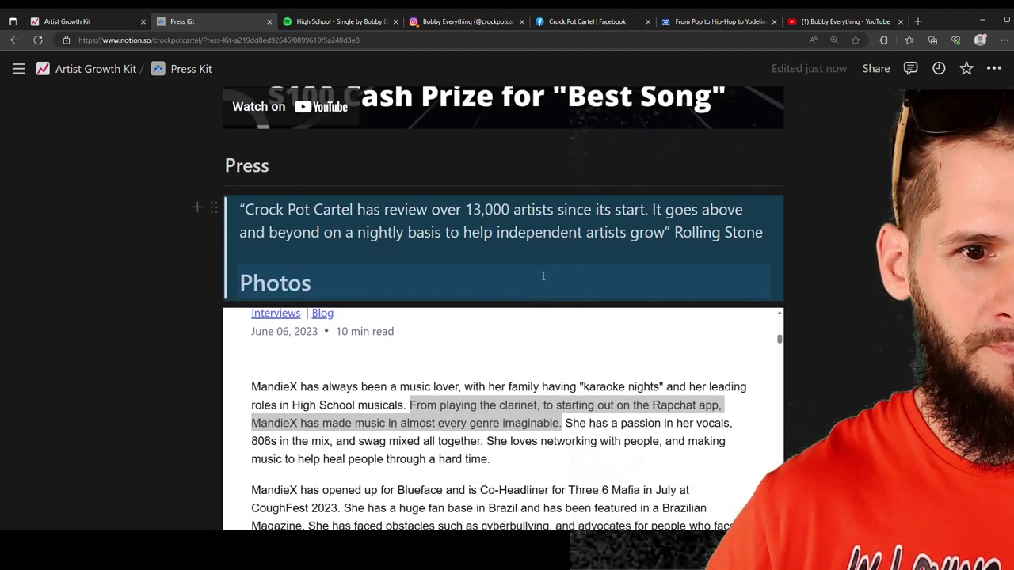
click(493, 406)
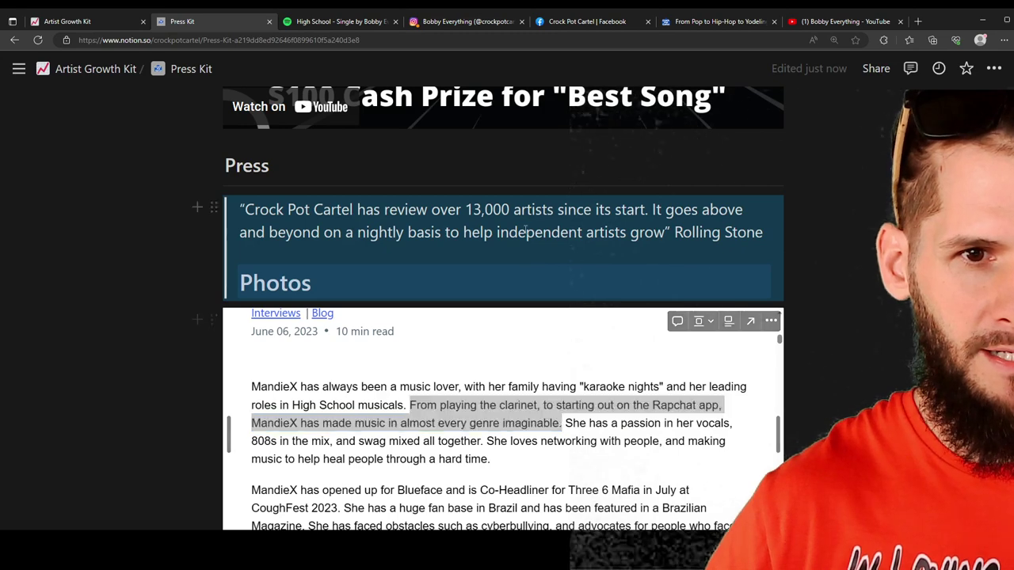
drag(501, 260, 700, 226)
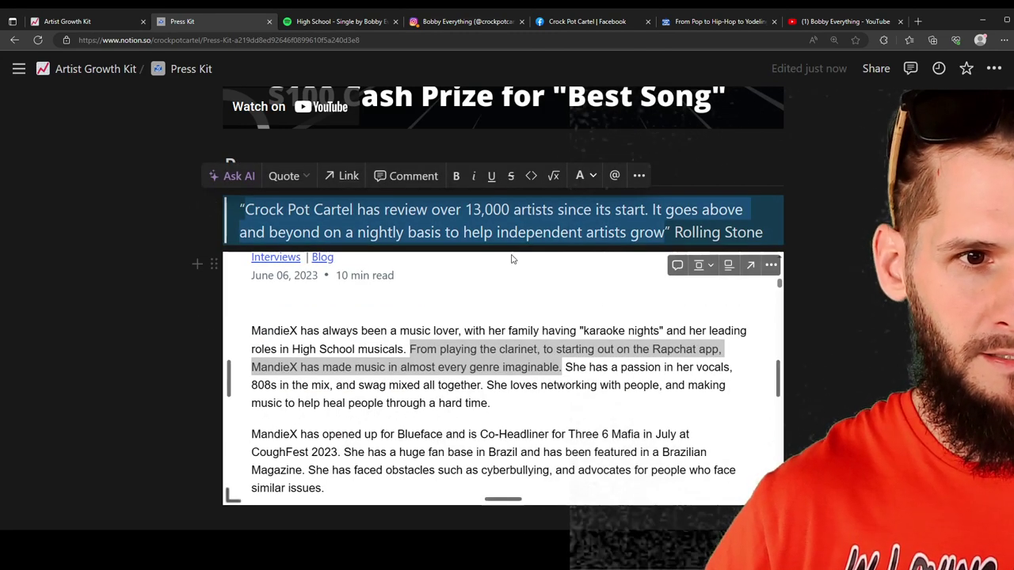
key(BackSpace)
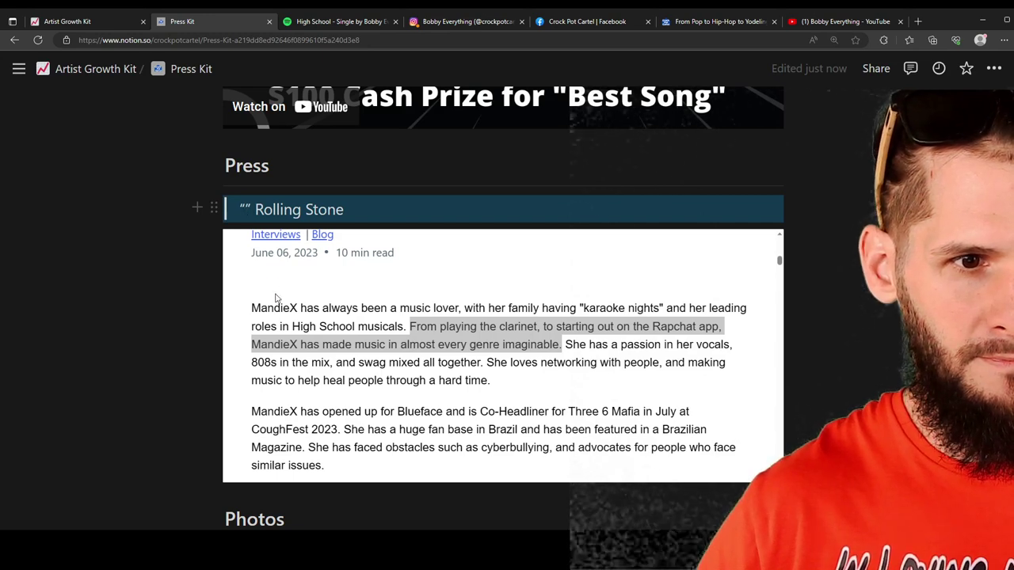
text(From playing the clarinet, to starting out on the Rapchat app, MandieX has made music in almost every genre imaginable.)
Step: Replace the Press quote's attribution "Rolling Stone" with "Crock Pot Cartel"
key(End)
key(shift+Left)
key(shift+Left)
key(shift+Left)
key(shift+Left)
key(shift+Left)
key(shift+Left)
key(shift+Left)
key(shift+Left)
key(shift+Left)
key(shift+Left)
key(shift+Left)
key(shift+Left)
key(shift+Left)
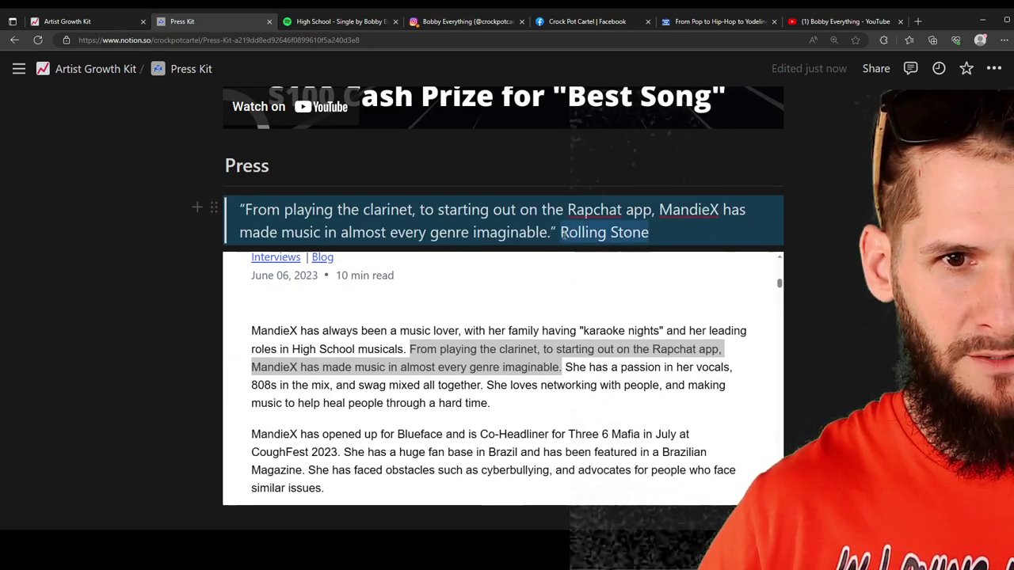
text(cROCK)
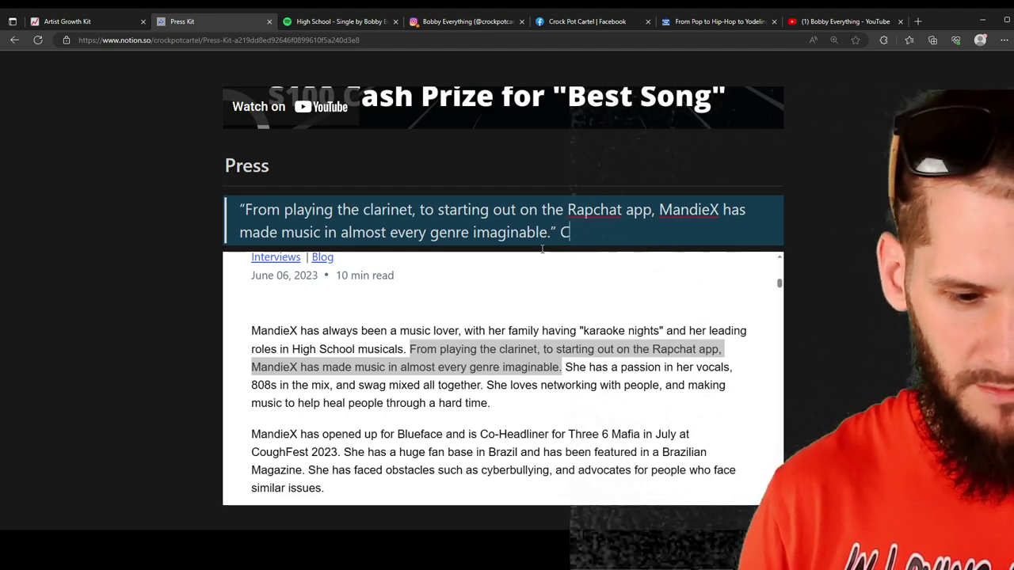
text(rock Pot Ca)
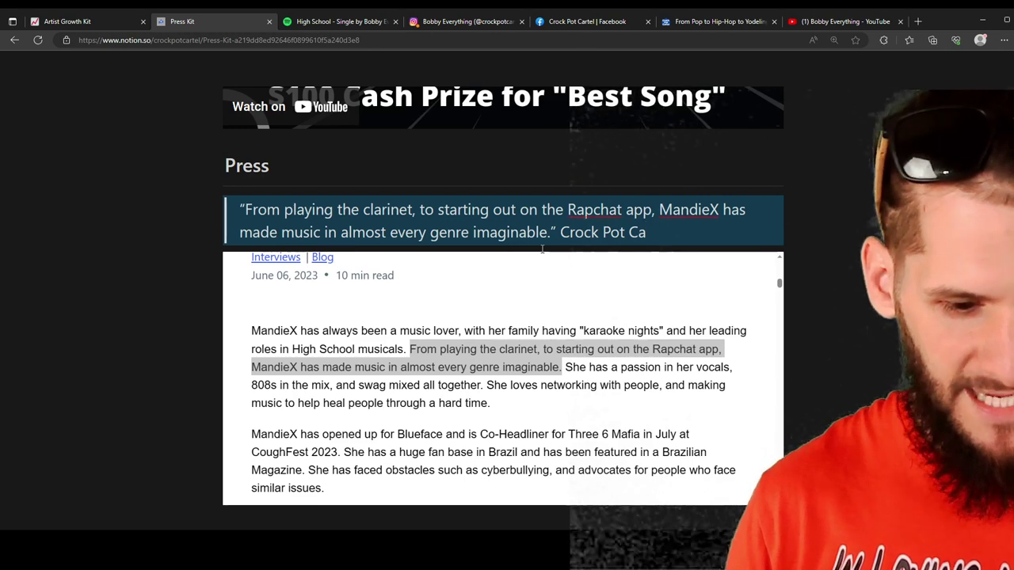
text(rtel)
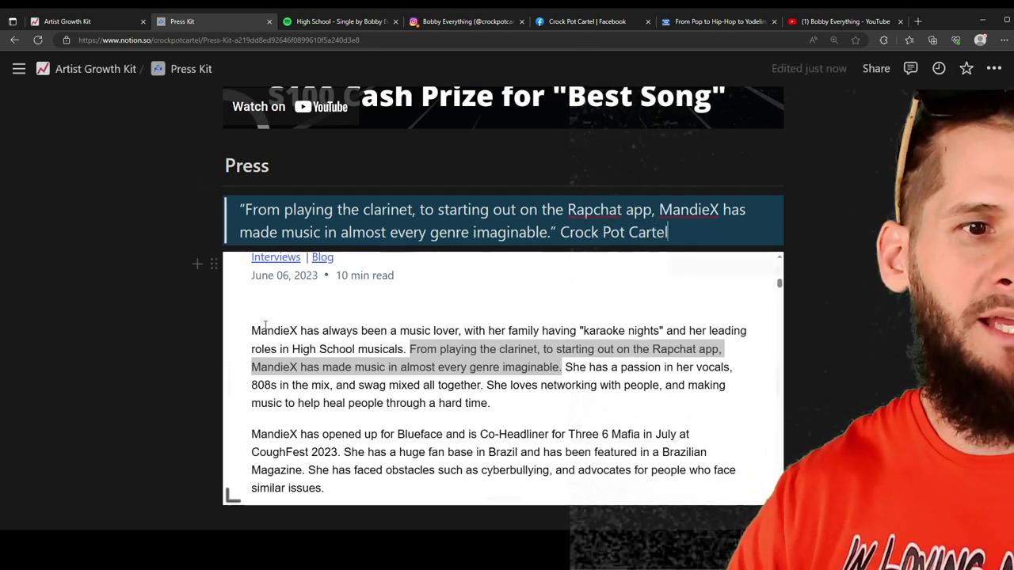
Step: Delete both existing pictures from the Photos section
scroll(369, 329, up, 1)
scroll(79, 248, down, 5)
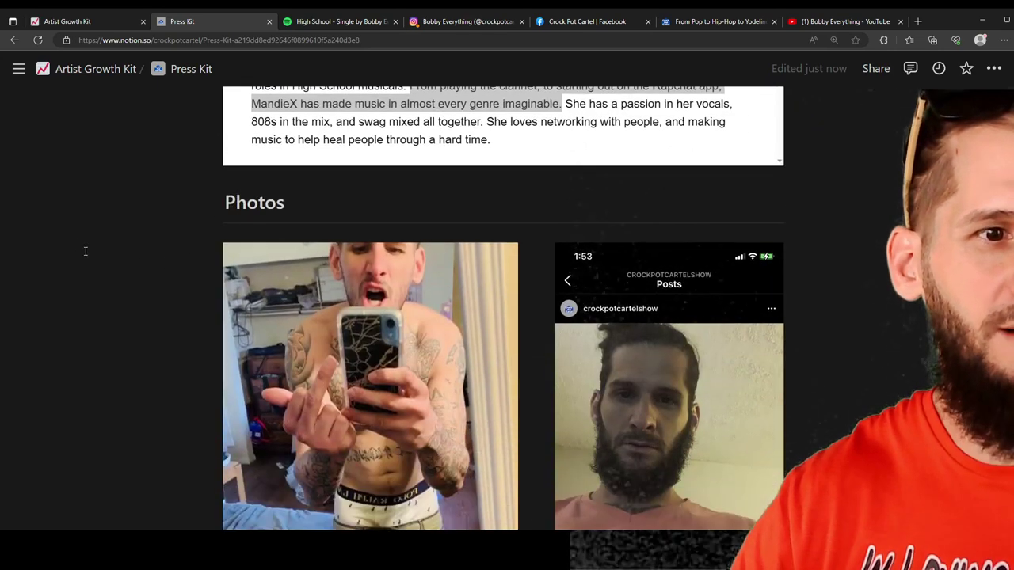
scroll(158, 261, down, 4)
scroll(158, 261, up, 5)
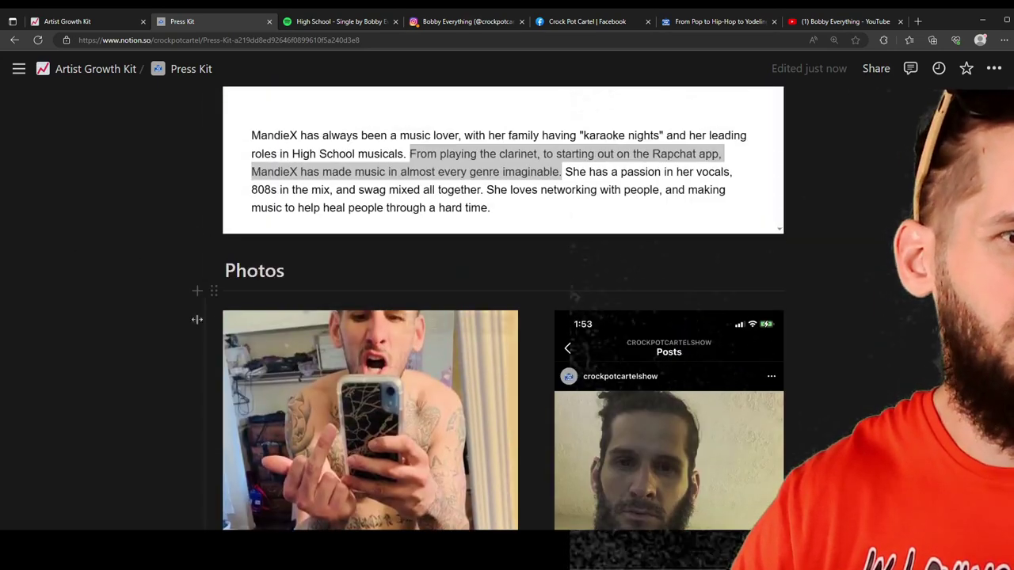
click(212, 322)
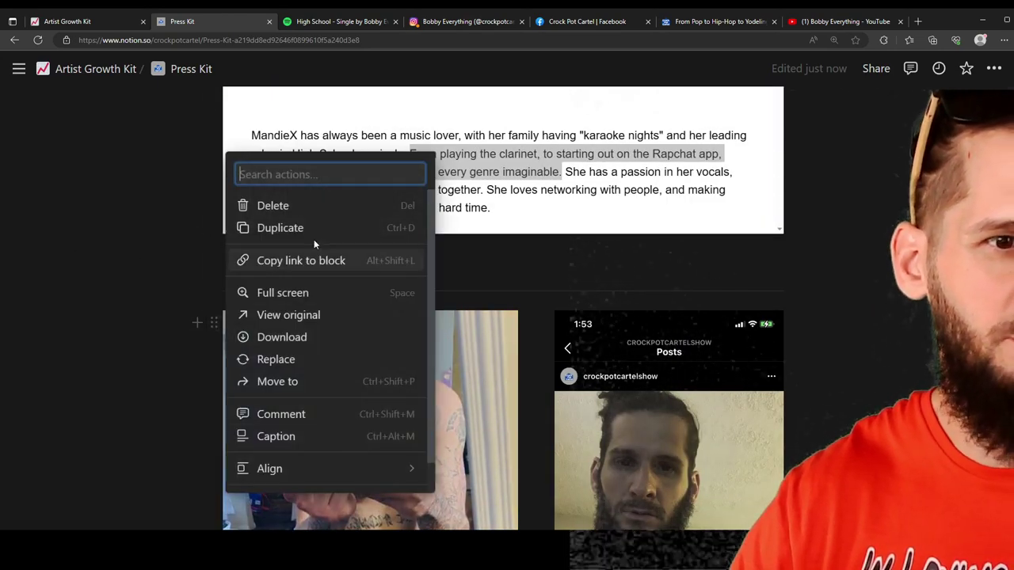
click(303, 228)
click(211, 312)
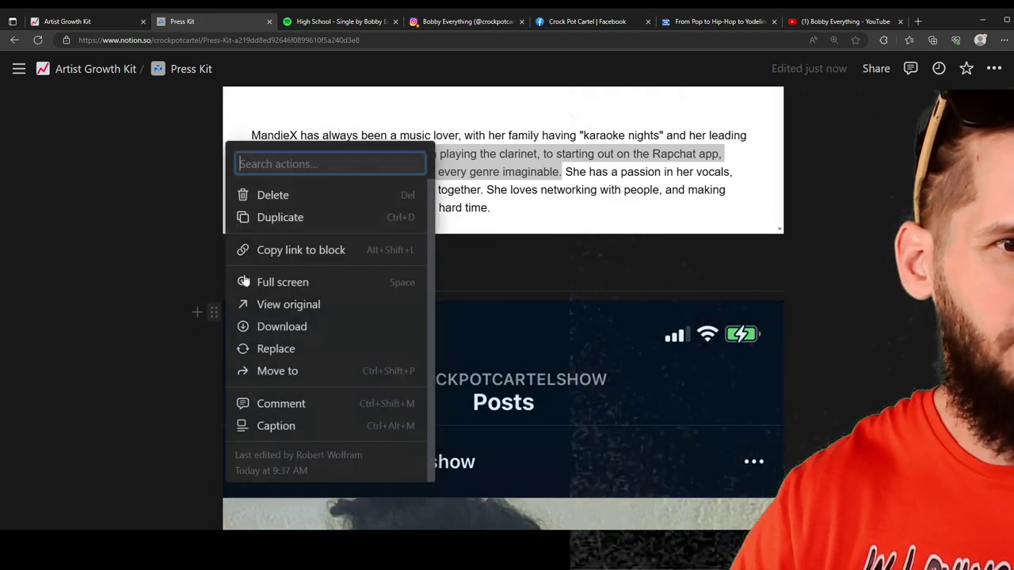
key(Escape)
click(211, 312)
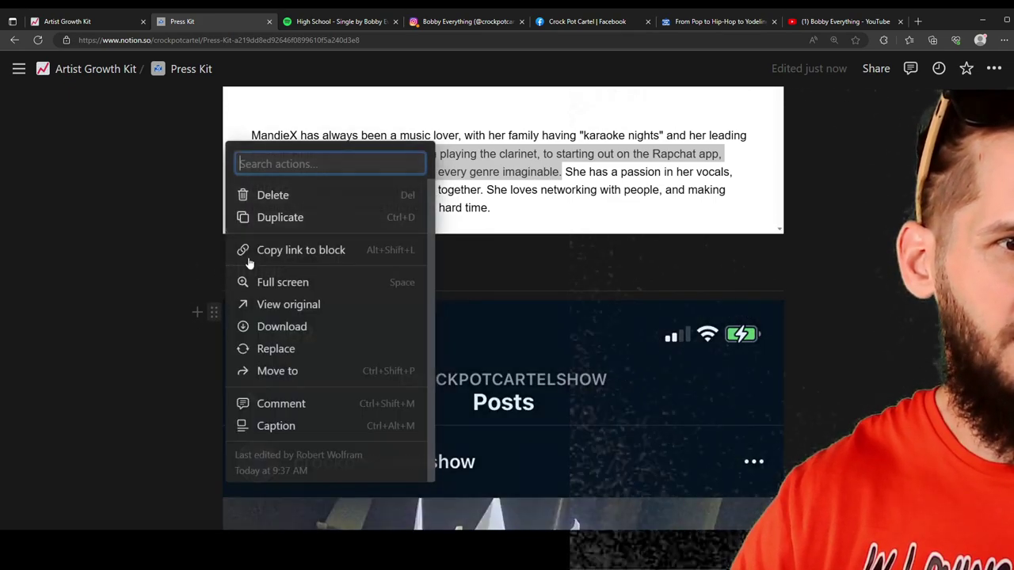
click(273, 195)
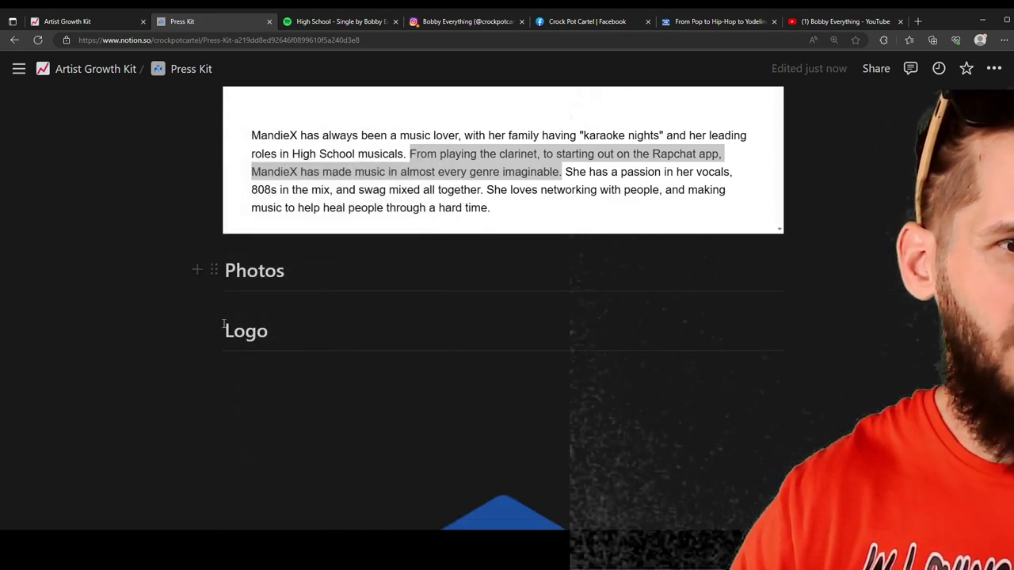
Step: Insert an image block under the Photos heading and upload the "Building a Brand Rapper Edition" picture into it
click(196, 271)
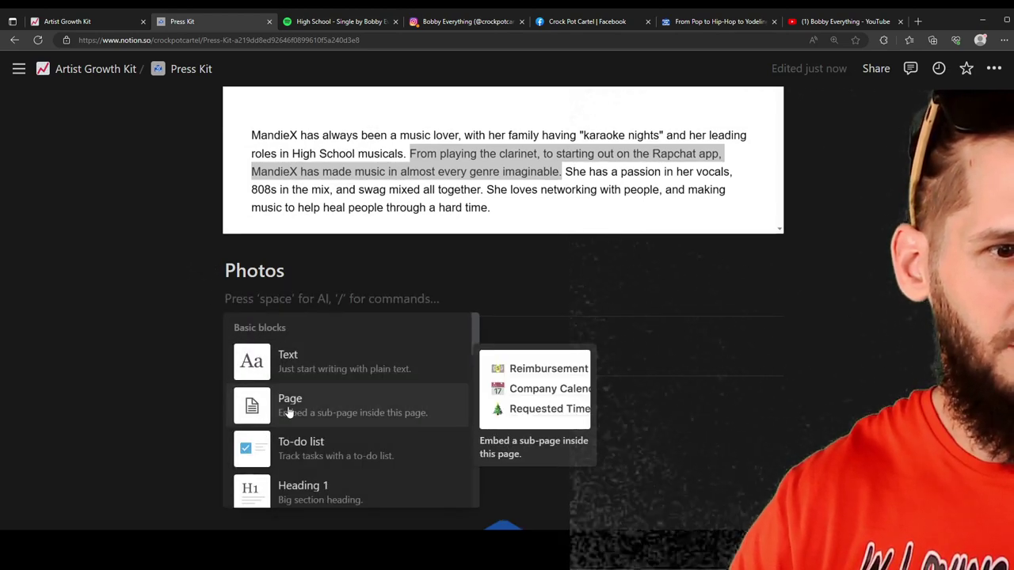
text(im)
click(304, 356)
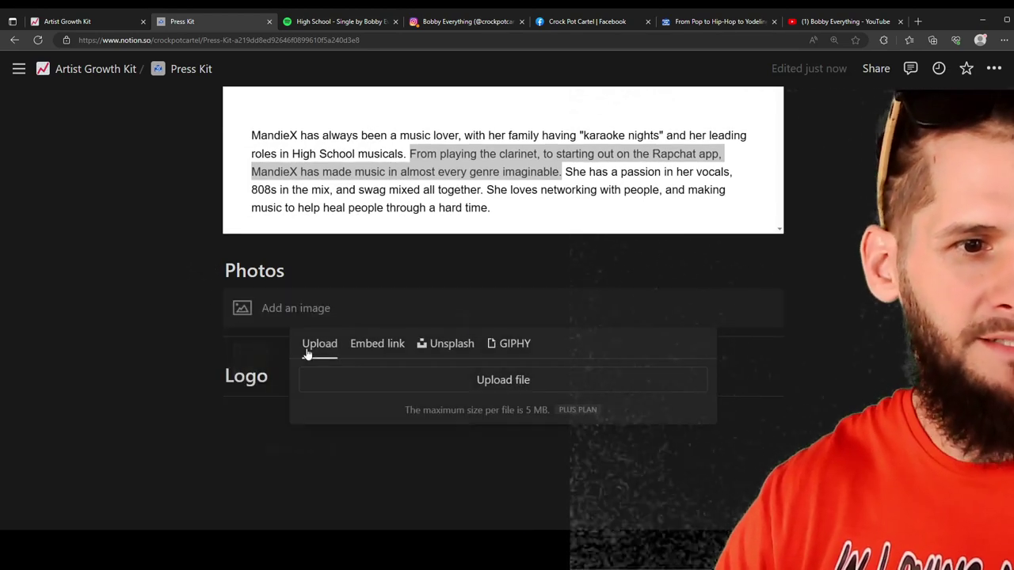
click(455, 380)
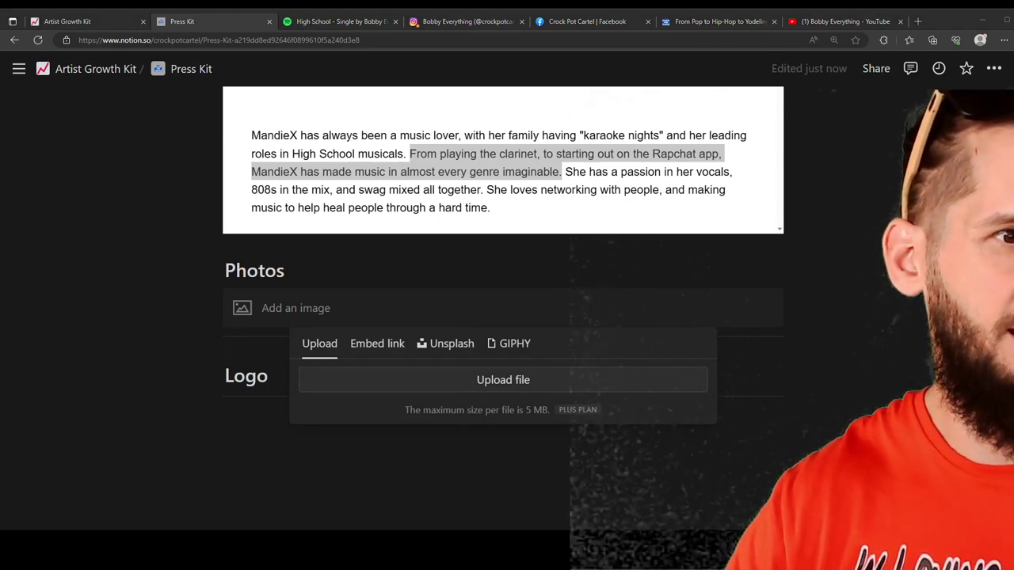
scroll(163, 299, down, 3)
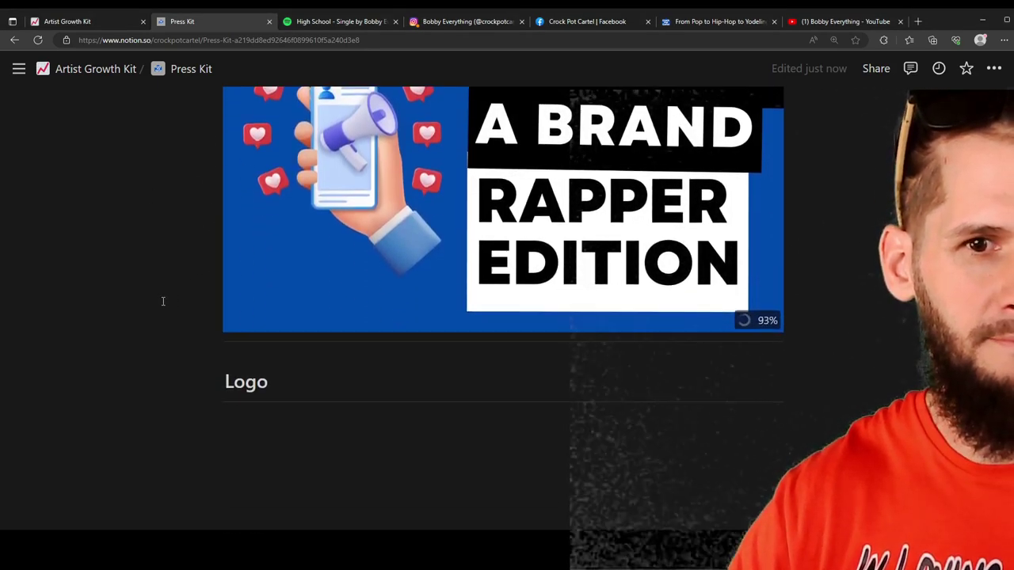
scroll(163, 301, up, 3)
Step: Review the Logo section and the Management, Publicity / PR and Booking contacts, ending back at the start of the Press Kit page
scroll(179, 262, down, 5)
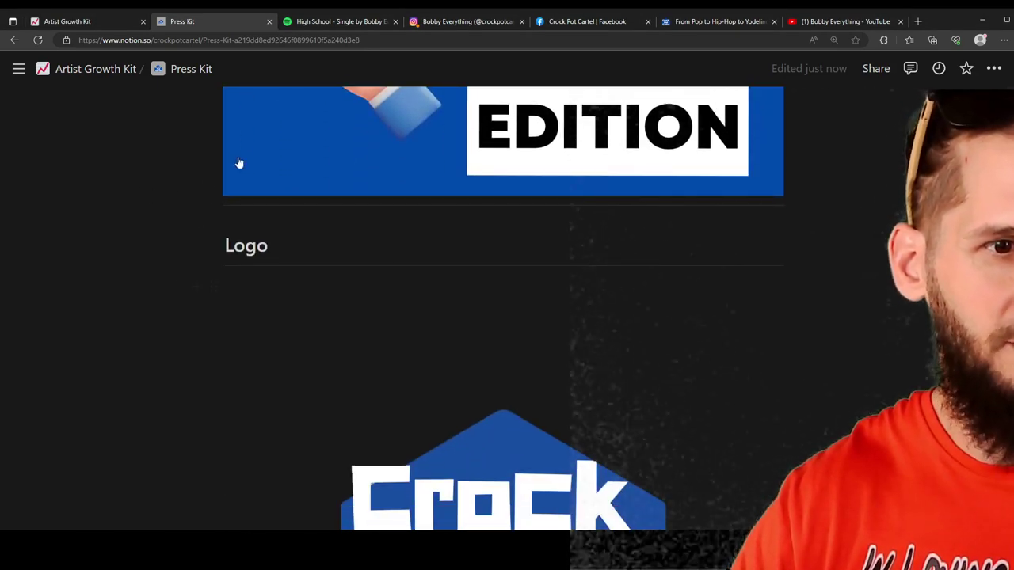
scroll(183, 192, down, 2)
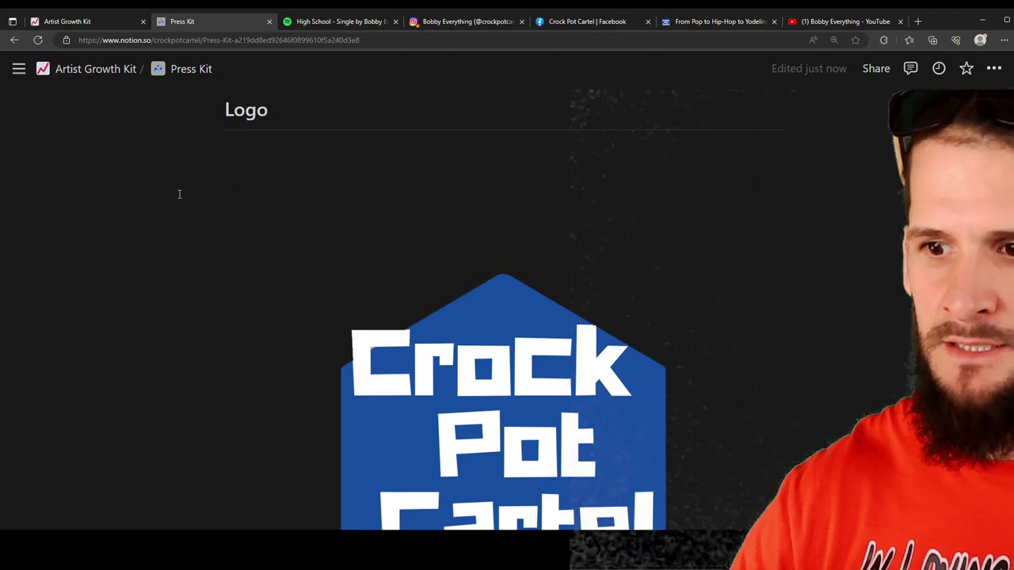
scroll(181, 195, up, 1)
scroll(244, 292, down, 4)
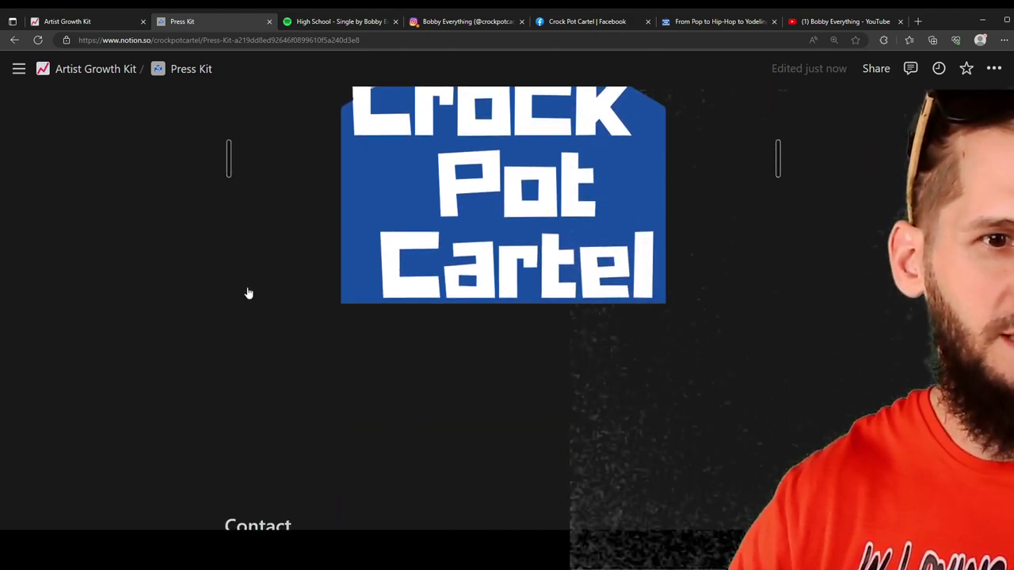
scroll(248, 292, down, 5)
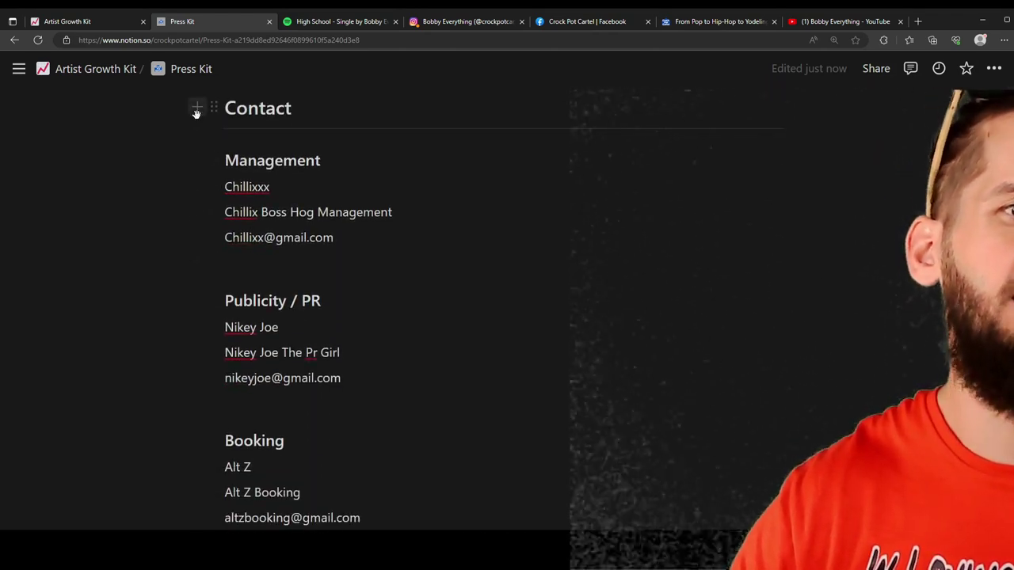
drag(222, 162, 324, 166)
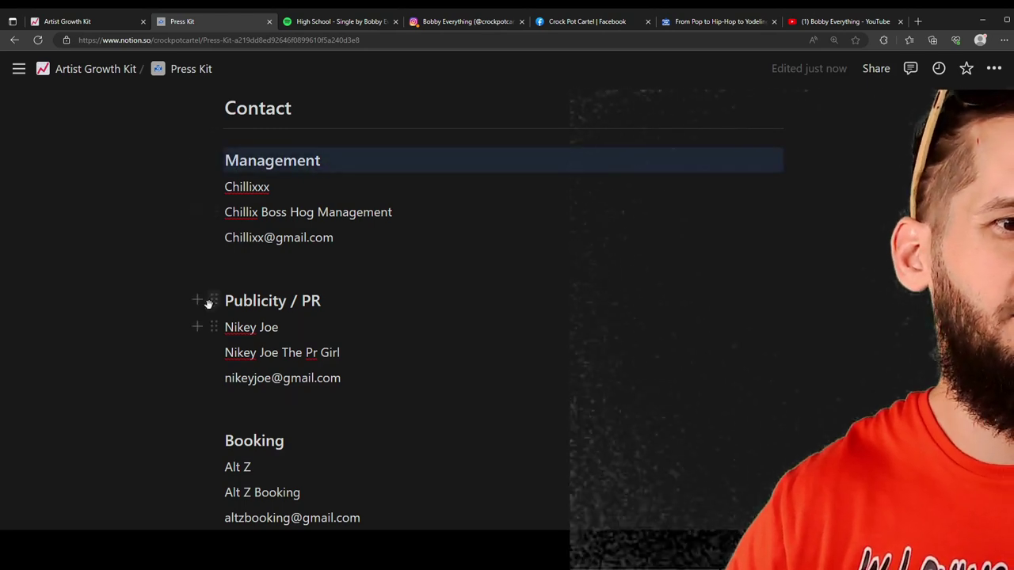
drag(222, 301, 325, 302)
drag(217, 402, 231, 442)
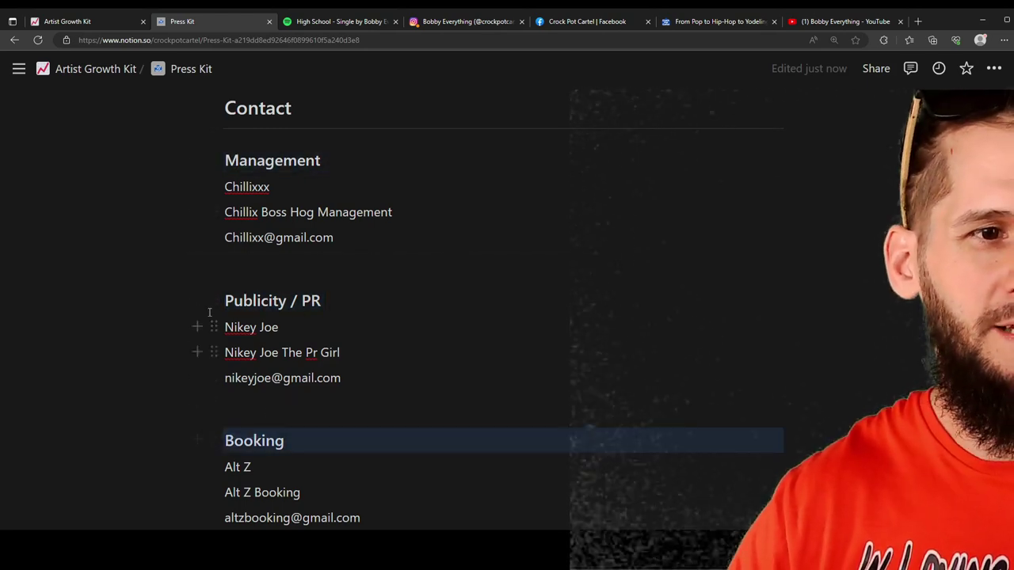
scroll(151, 266, down, 3)
scroll(151, 267, up, 3)
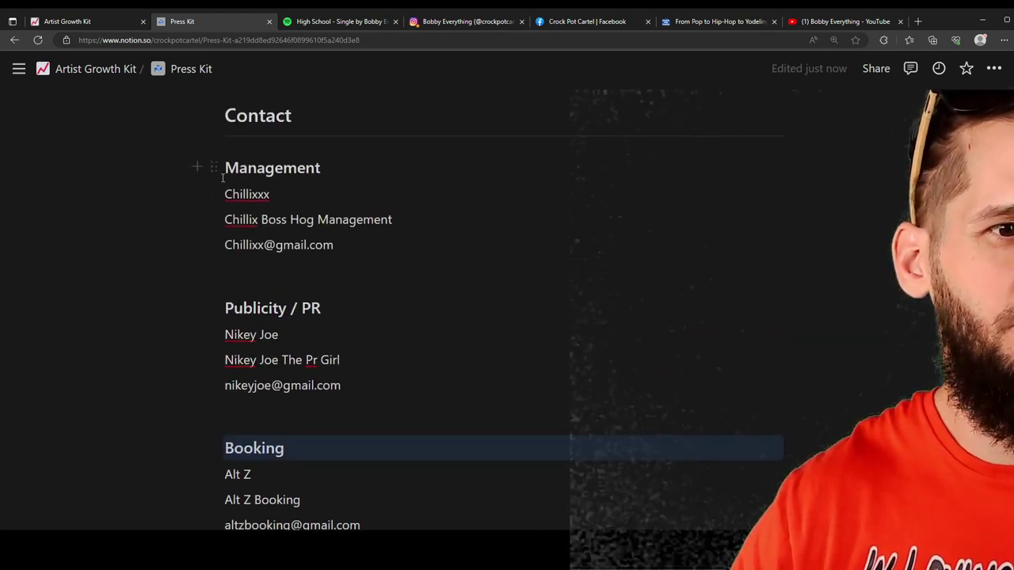
scroll(238, 328, down, 1)
scroll(209, 388, down, 3)
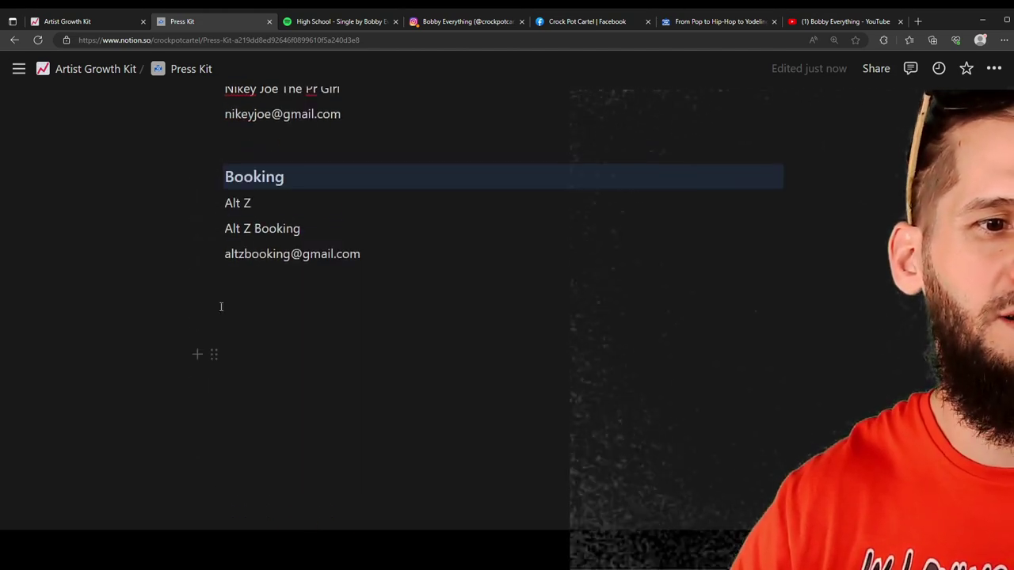
scroll(331, 335, up, 20)
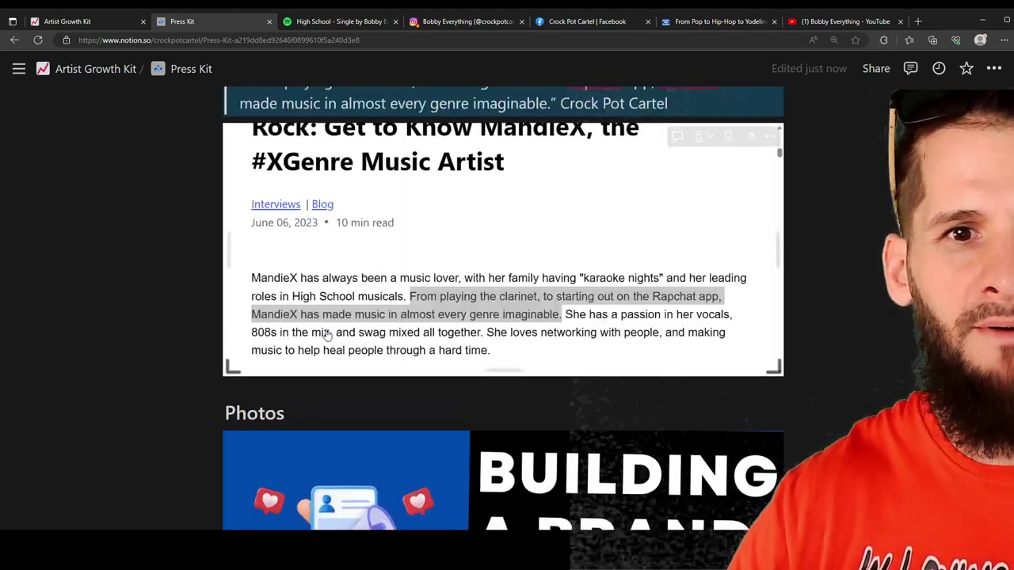
scroll(309, 354, up, 10)
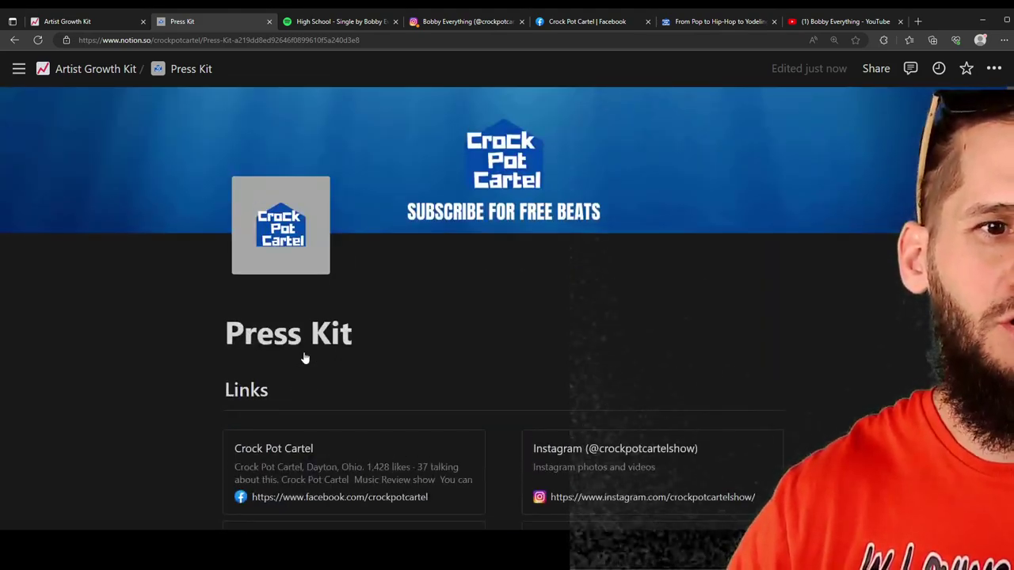